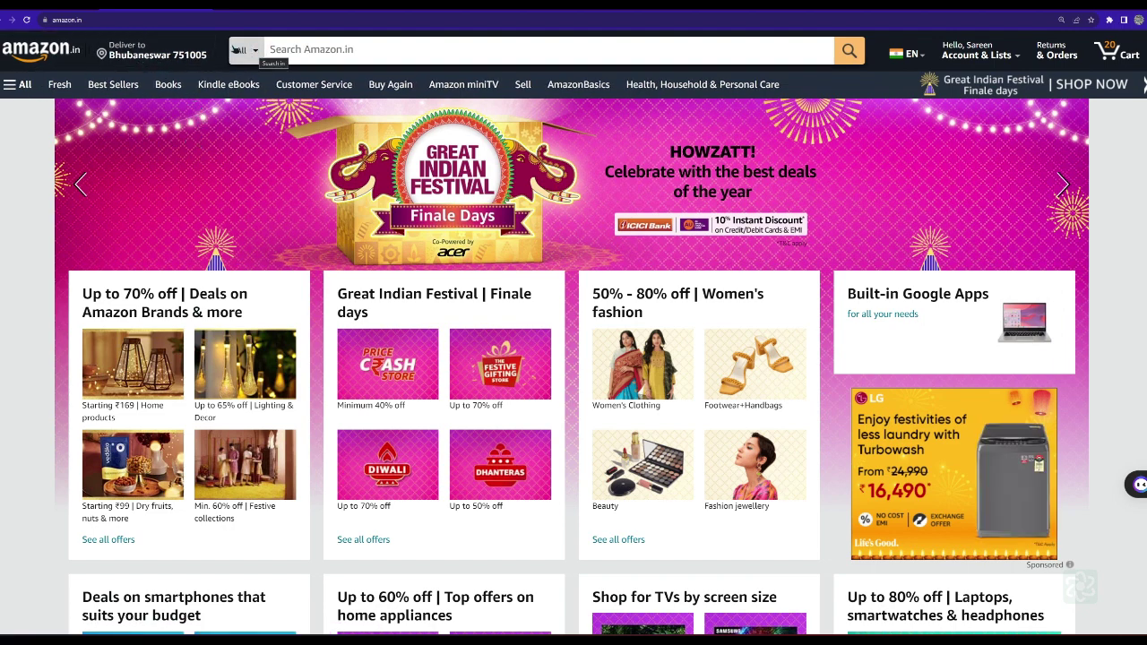
Step: Restrict the Amazon store search to the Books category
left_click(257, 54)
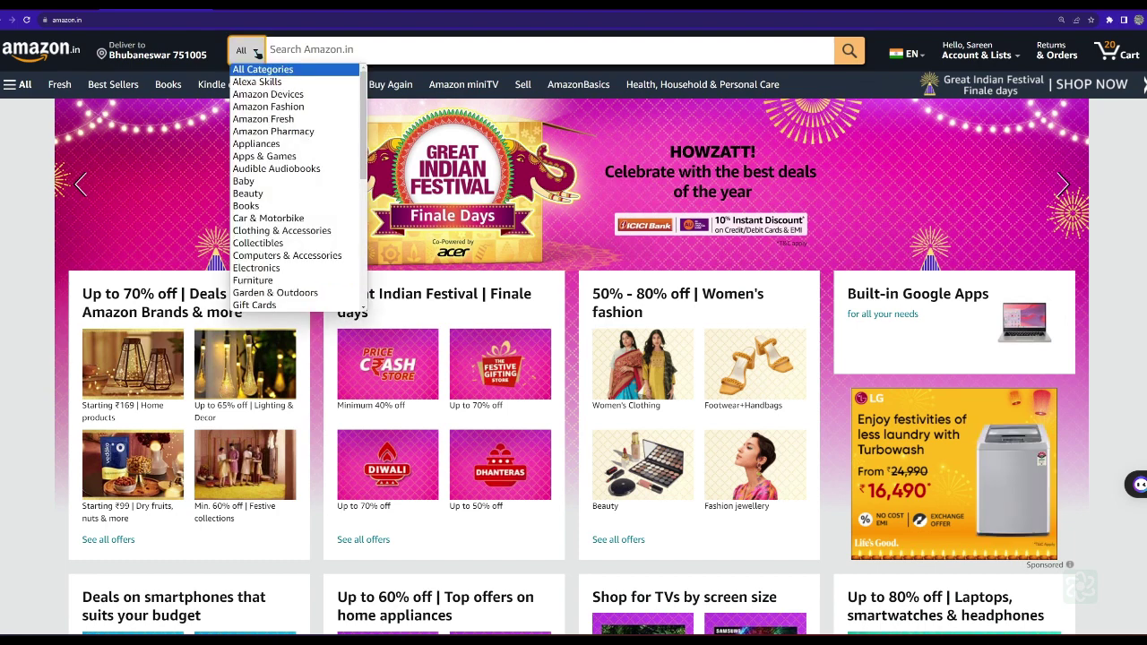
left_click(265, 209)
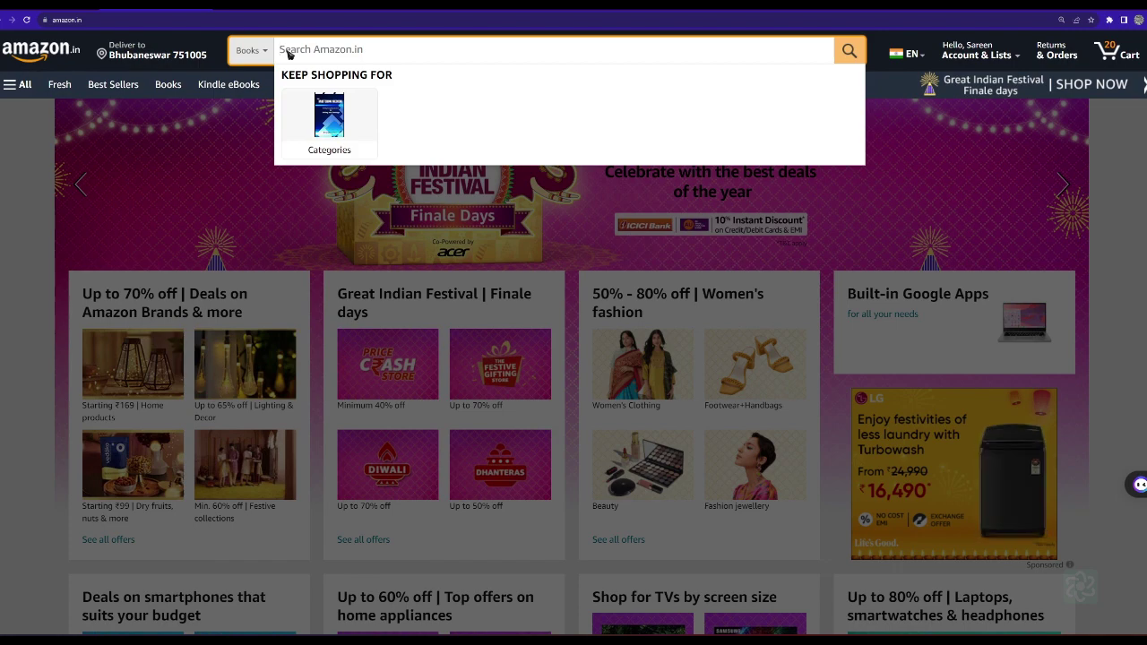
left_click(248, 120)
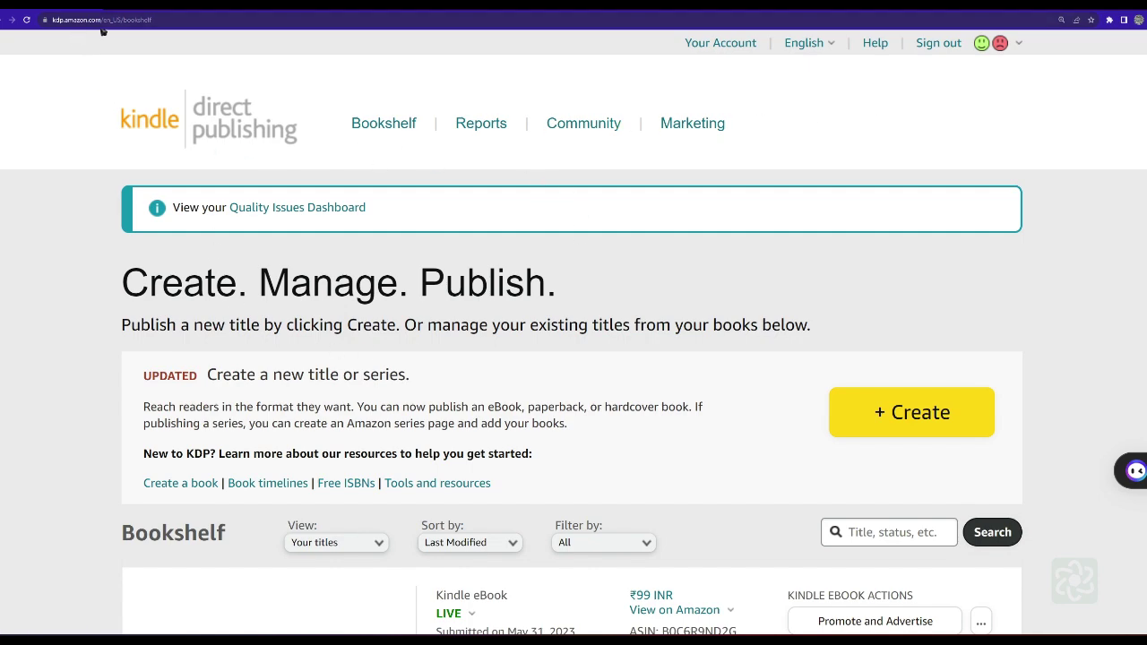
Step: Look through the published titles on the first page of the Kindle Direct Publishing bookshelf
scroll(677, 313, "down", 6)
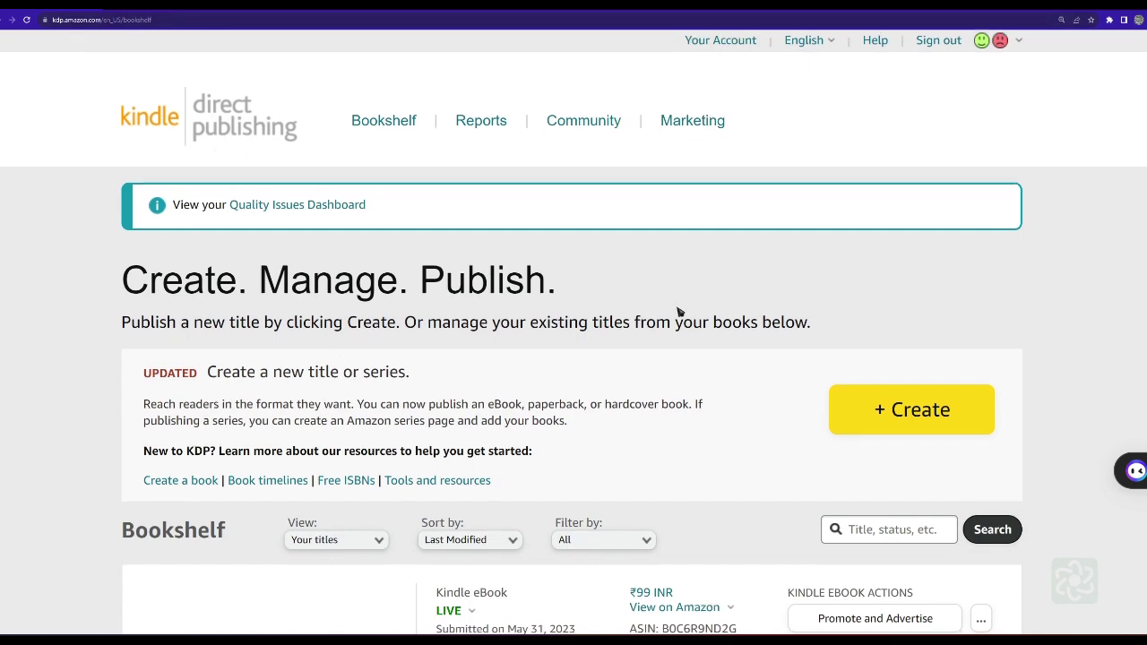
scroll(677, 314, "down", 10)
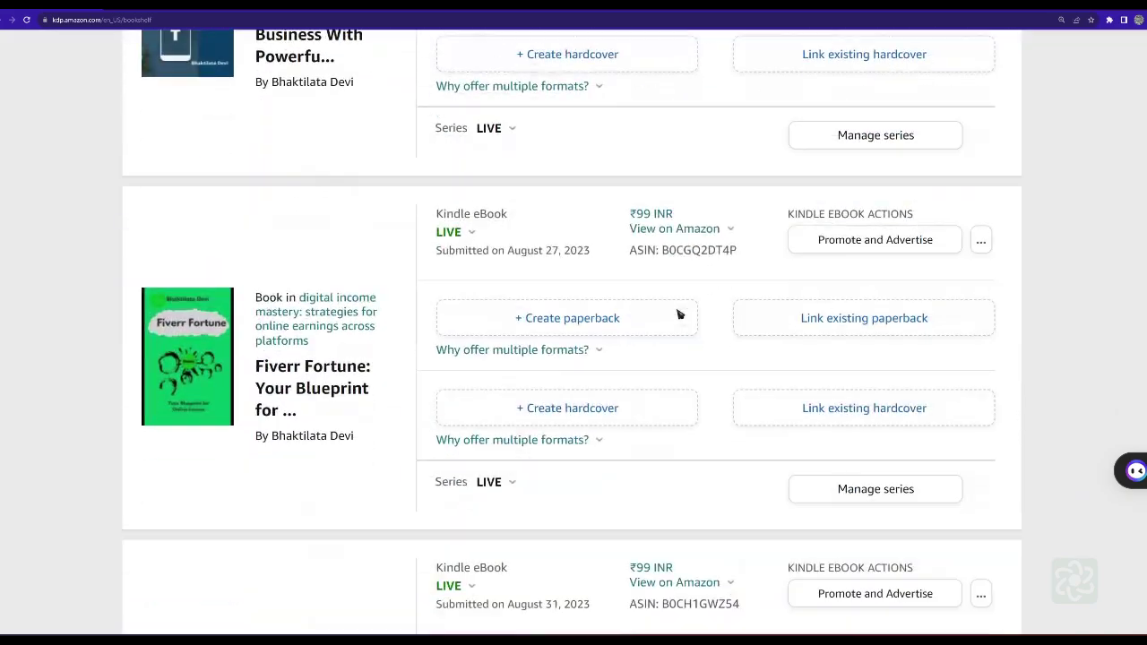
scroll(678, 312, "down", 11)
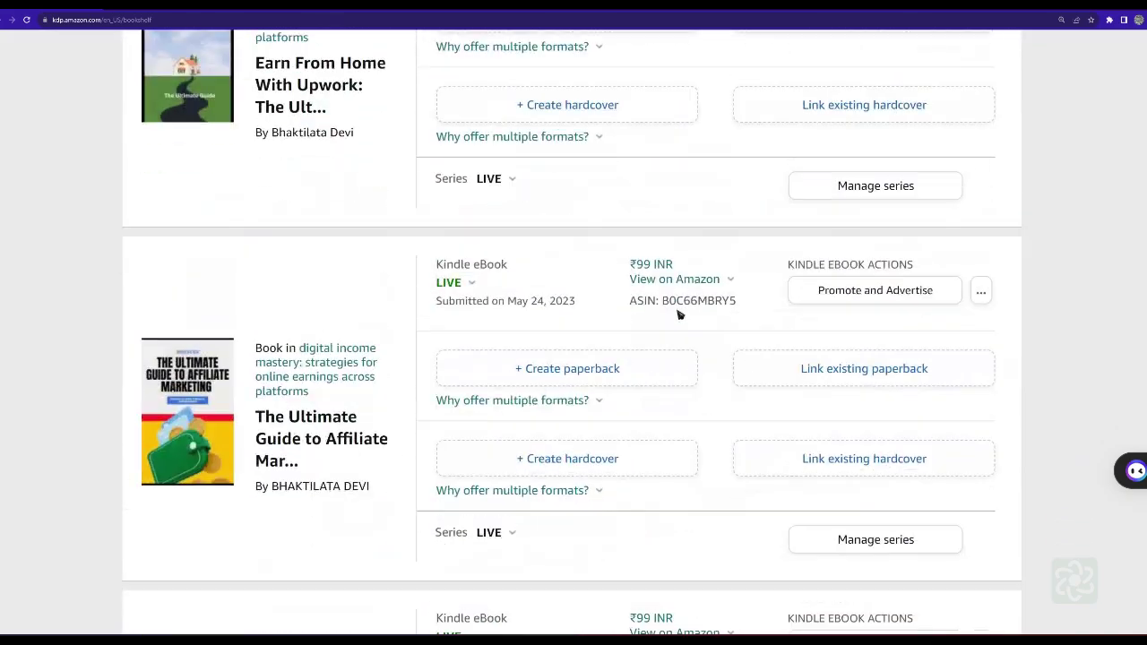
scroll(678, 315, "down", 13)
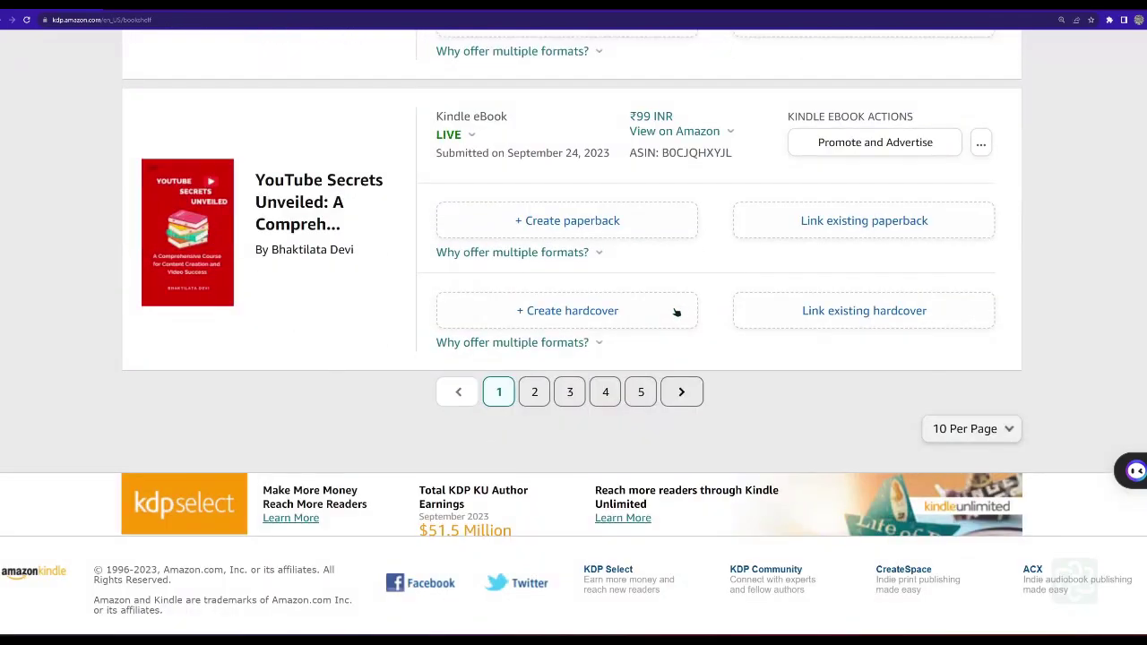
scroll(678, 313, "up", 12)
scroll(676, 313, "up", 7)
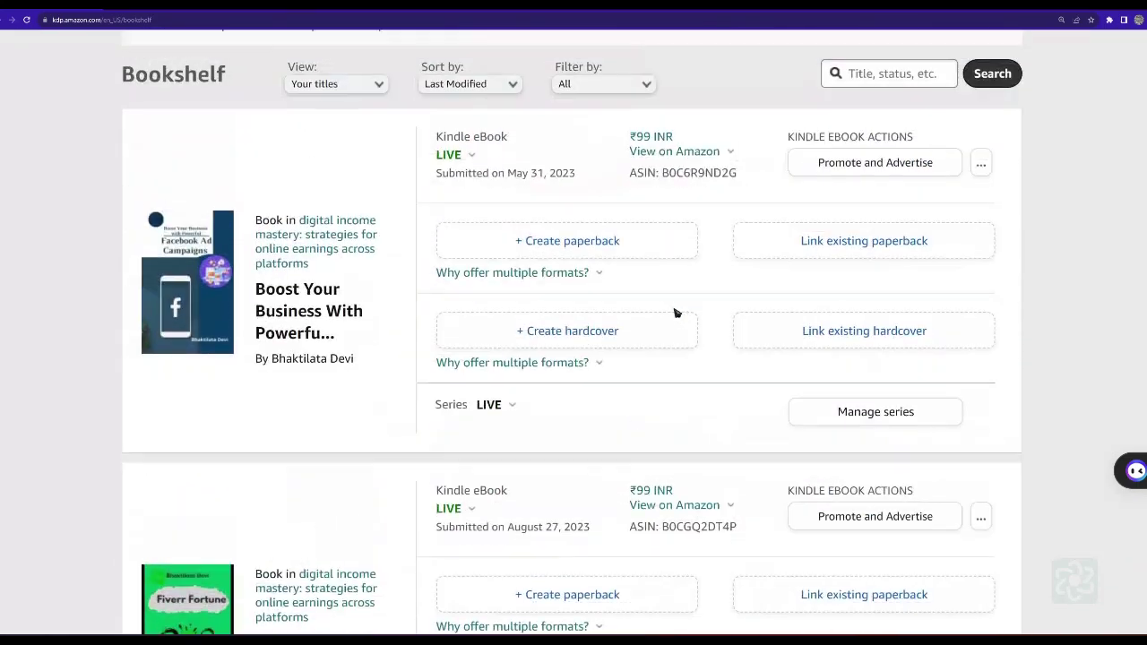
scroll(676, 312, "up", 2)
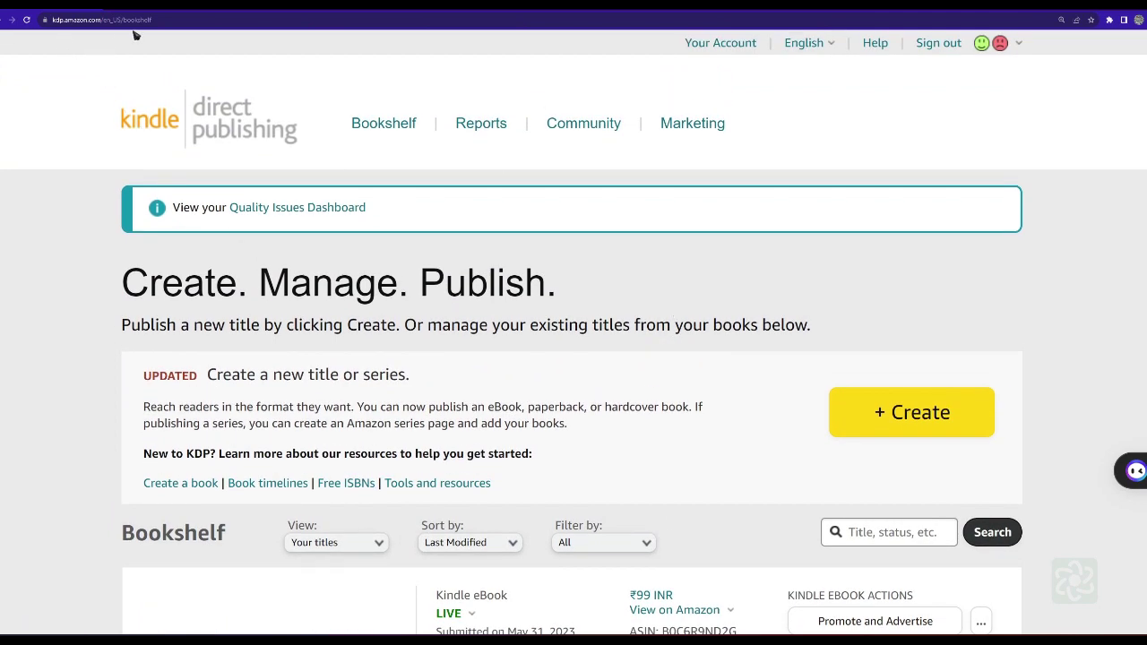
scroll(642, 441, "down", 2)
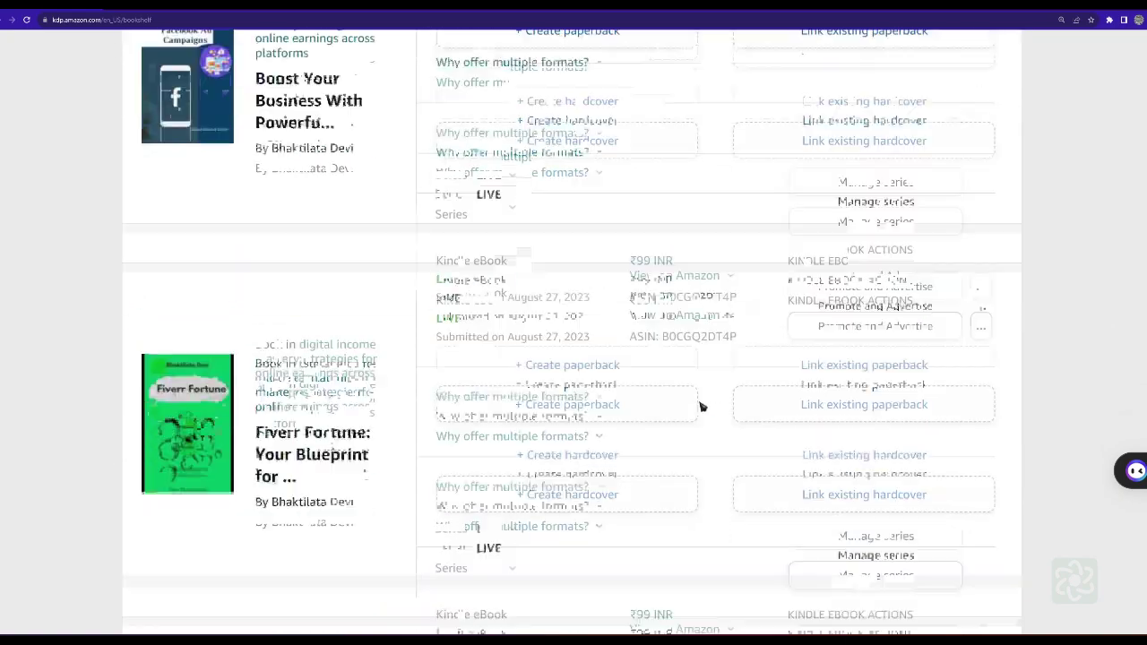
scroll(598, 420, "down", 15)
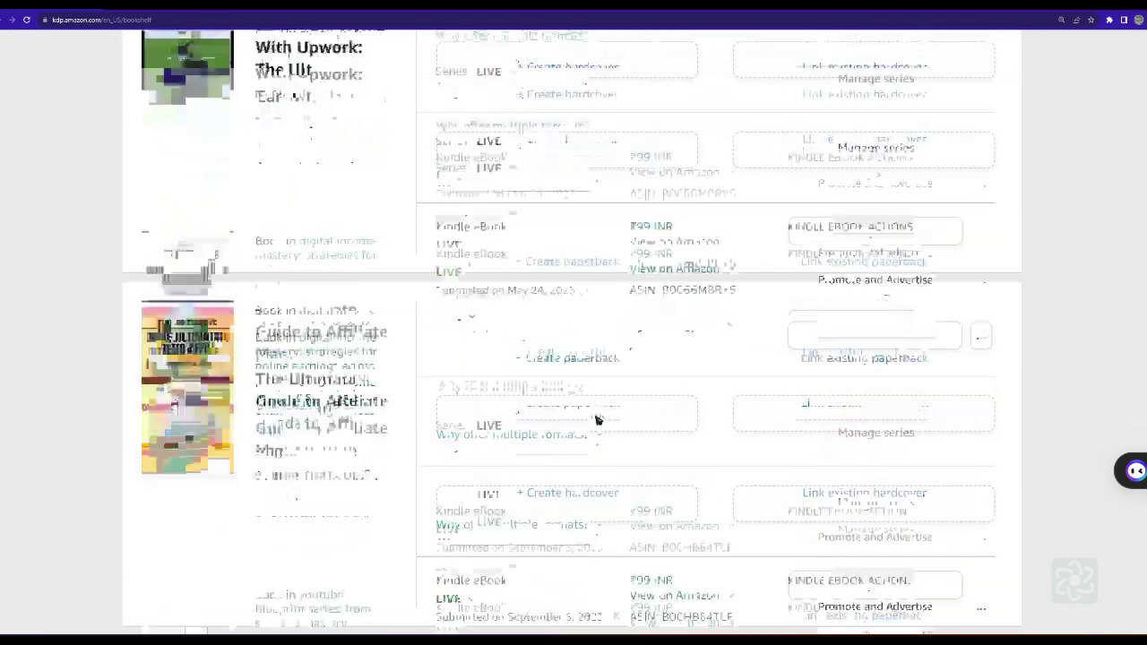
scroll(598, 420, "down", 12)
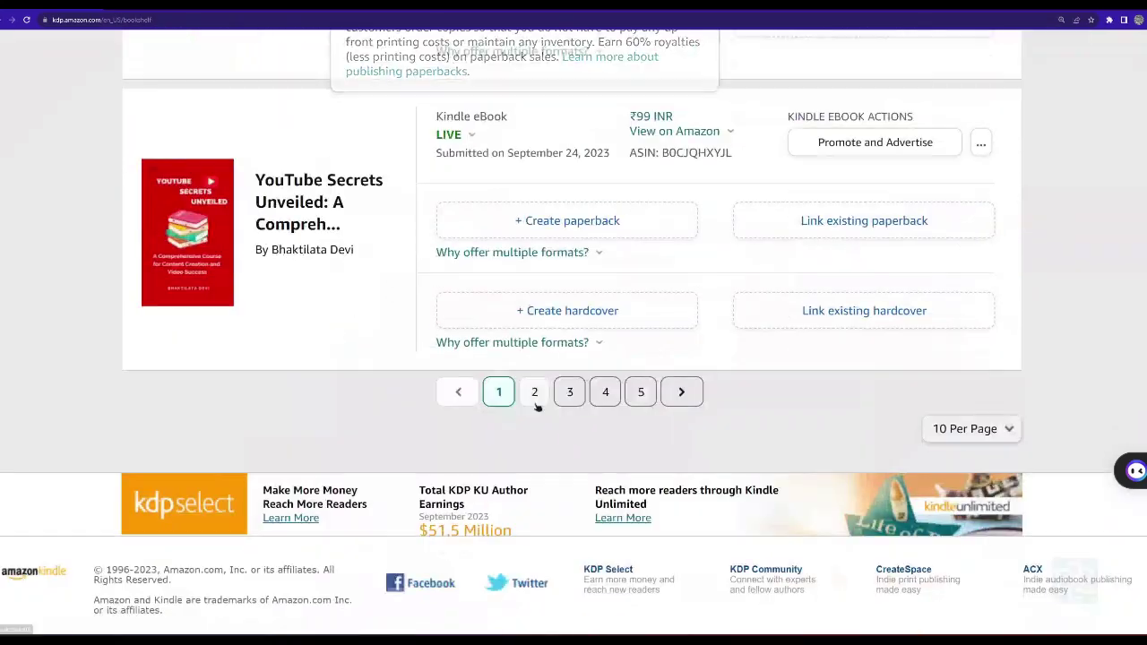
Step: Open page 2 of the bookshelf and look through the titles listed there
left_click(533, 402)
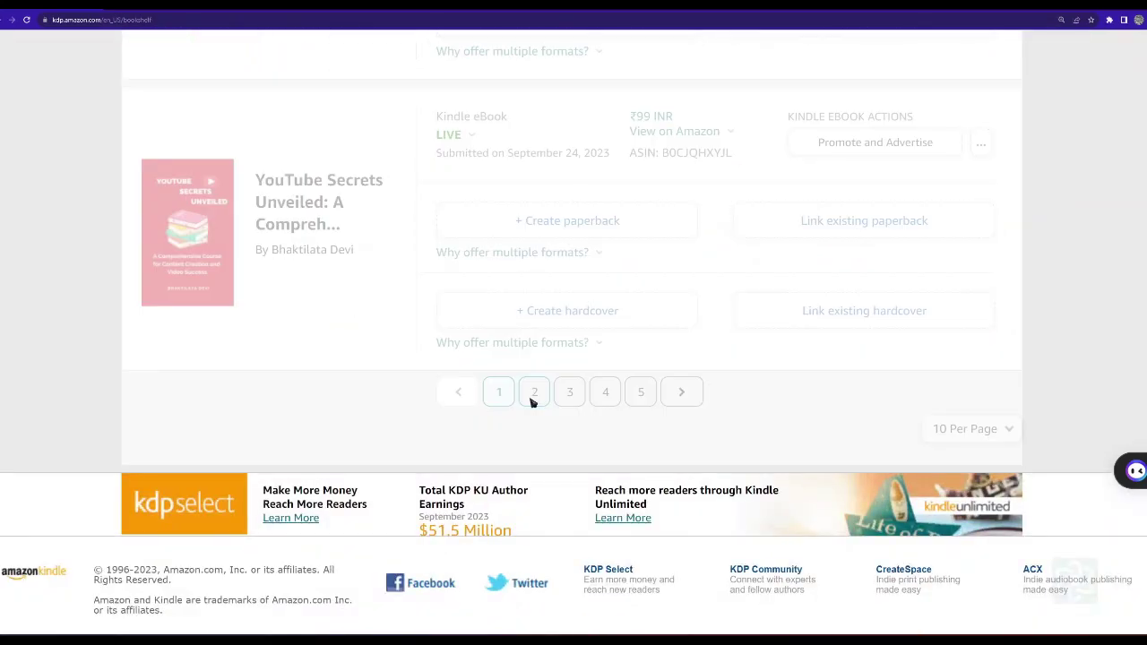
scroll(353, 274, "up", 6)
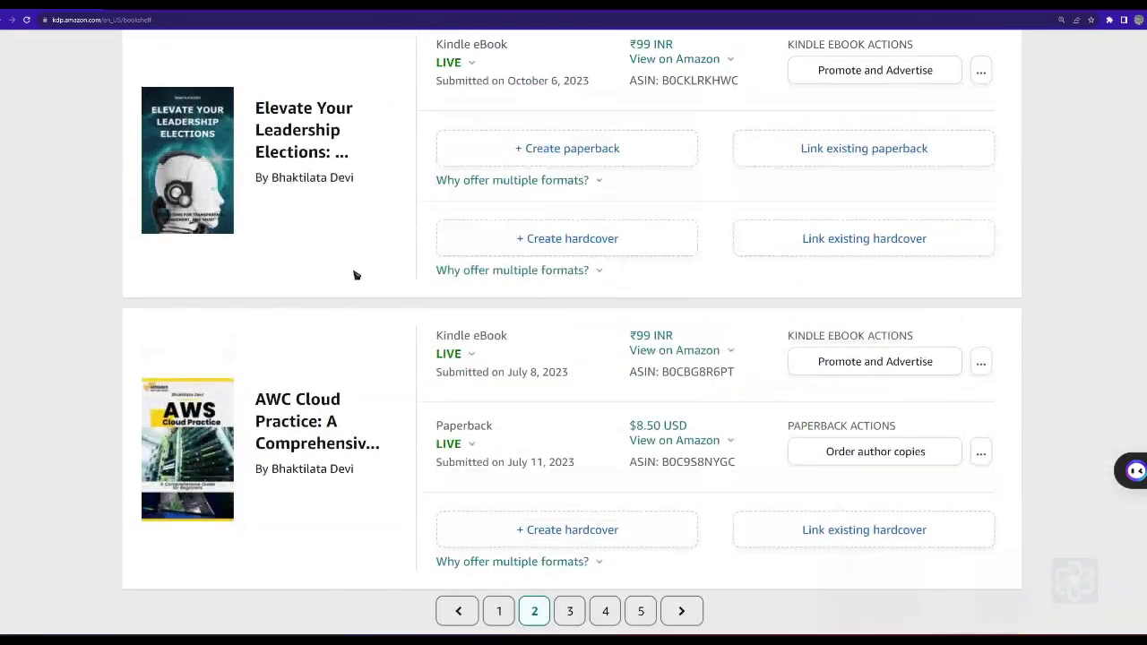
scroll(353, 274, "up", 15)
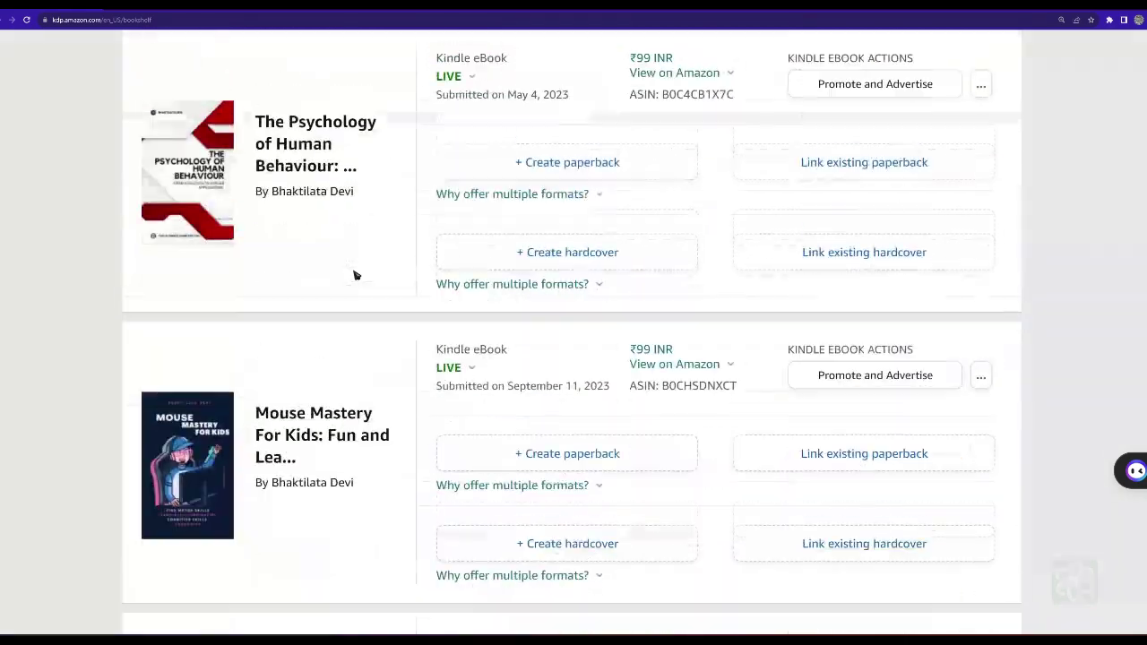
scroll(353, 274, "up", 2)
scroll(353, 275, "down", 11)
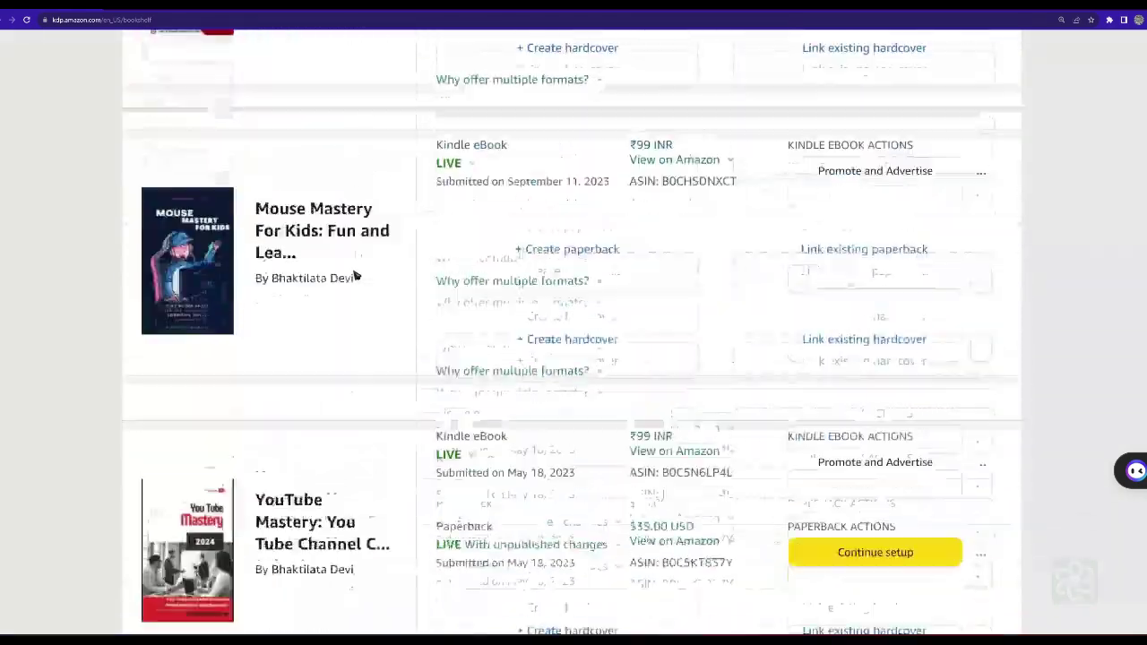
scroll(353, 274, "down", 11)
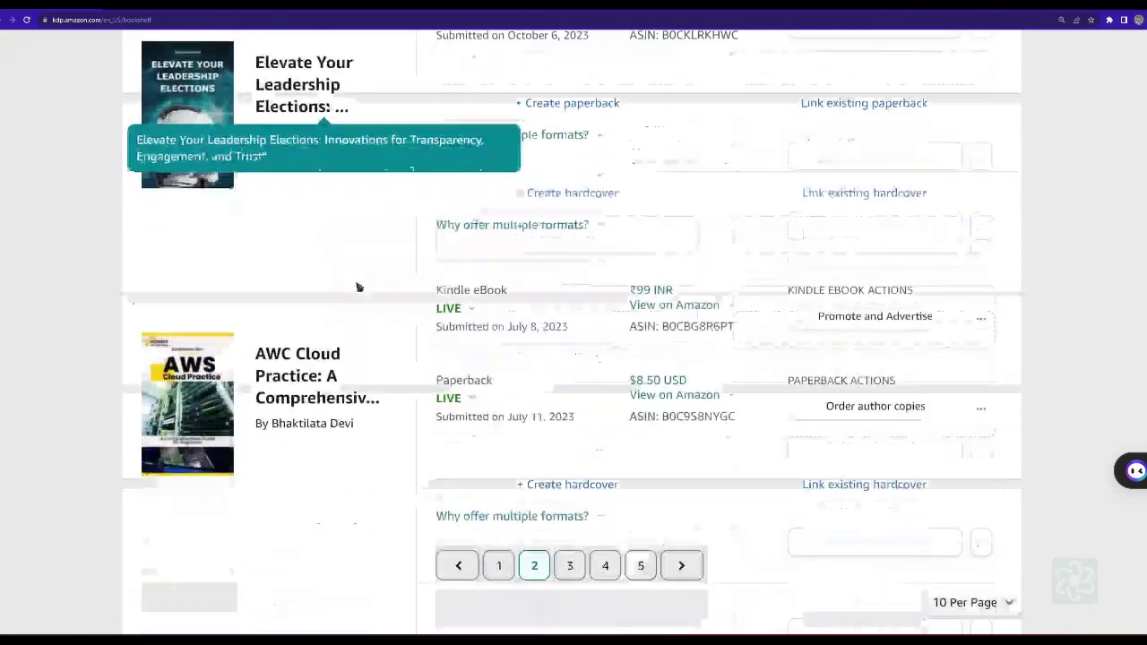
Step: Return to page 1 of the bookshelf and review its titles up to the start of the list
left_click(500, 566)
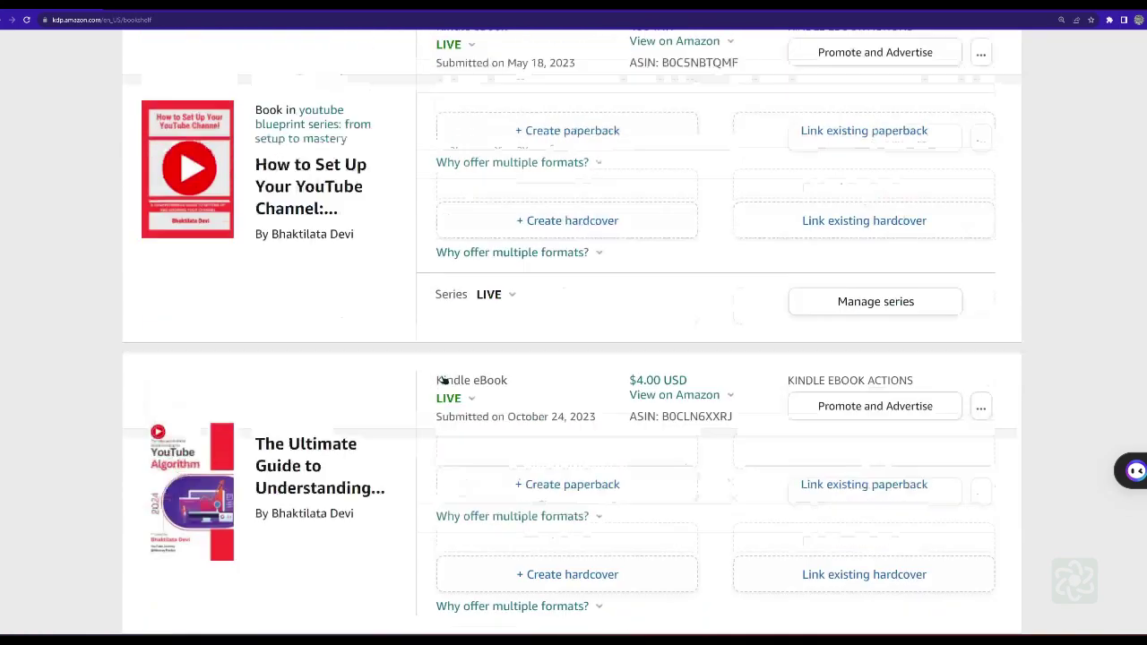
scroll(443, 380, "up", 15)
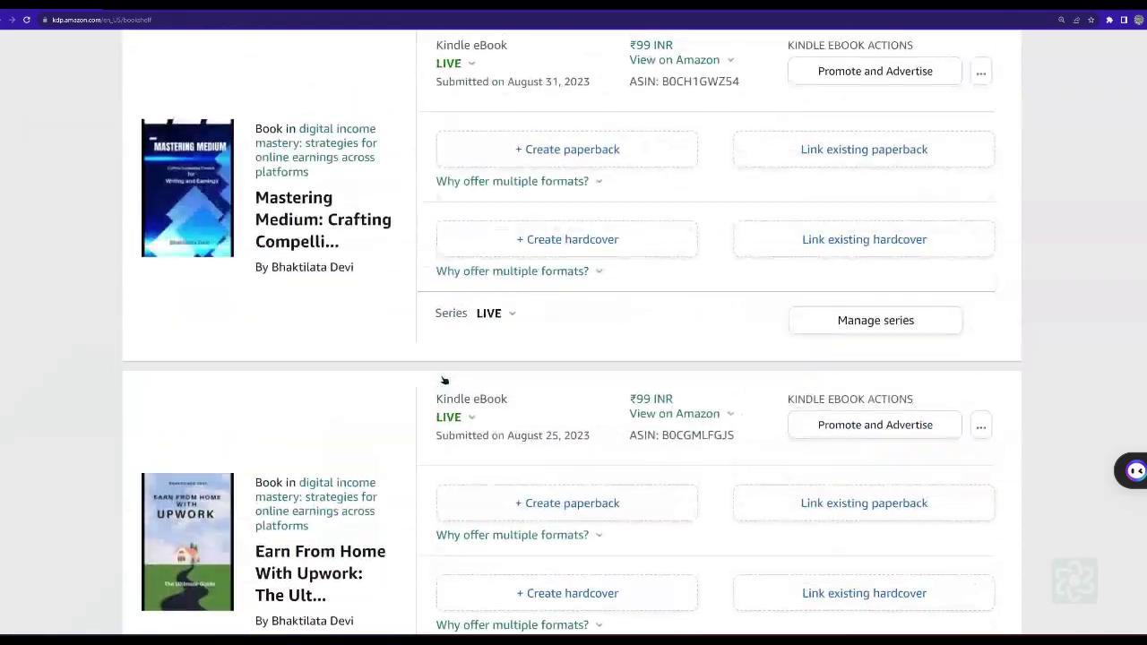
scroll(443, 380, "up", 12)
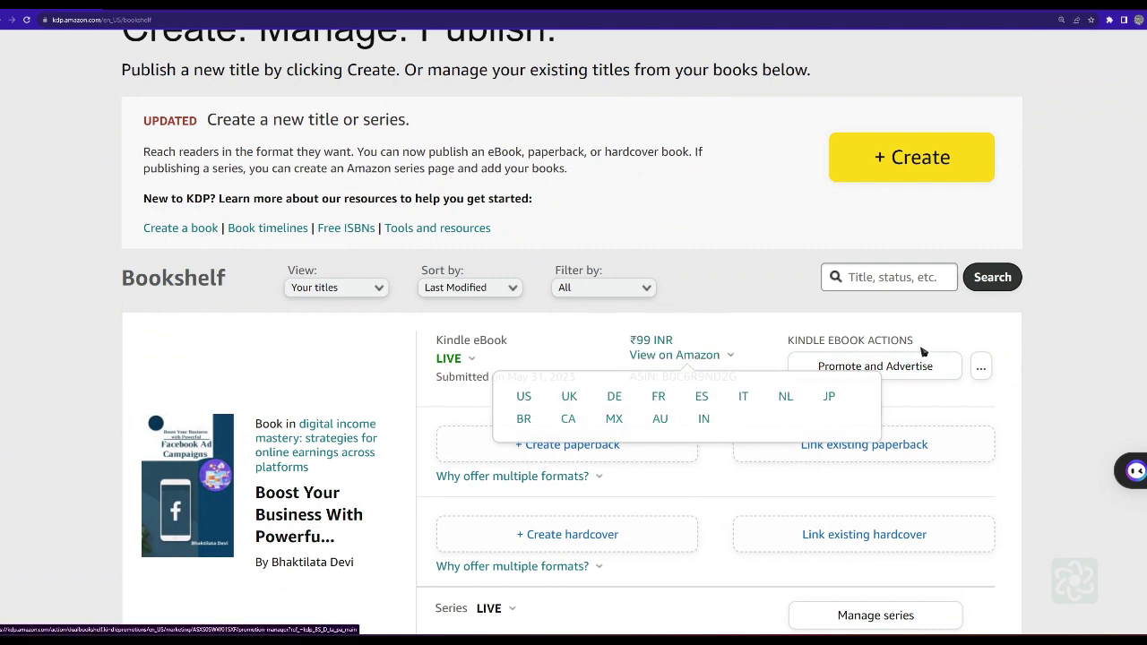
scroll(366, 387, "down", 1)
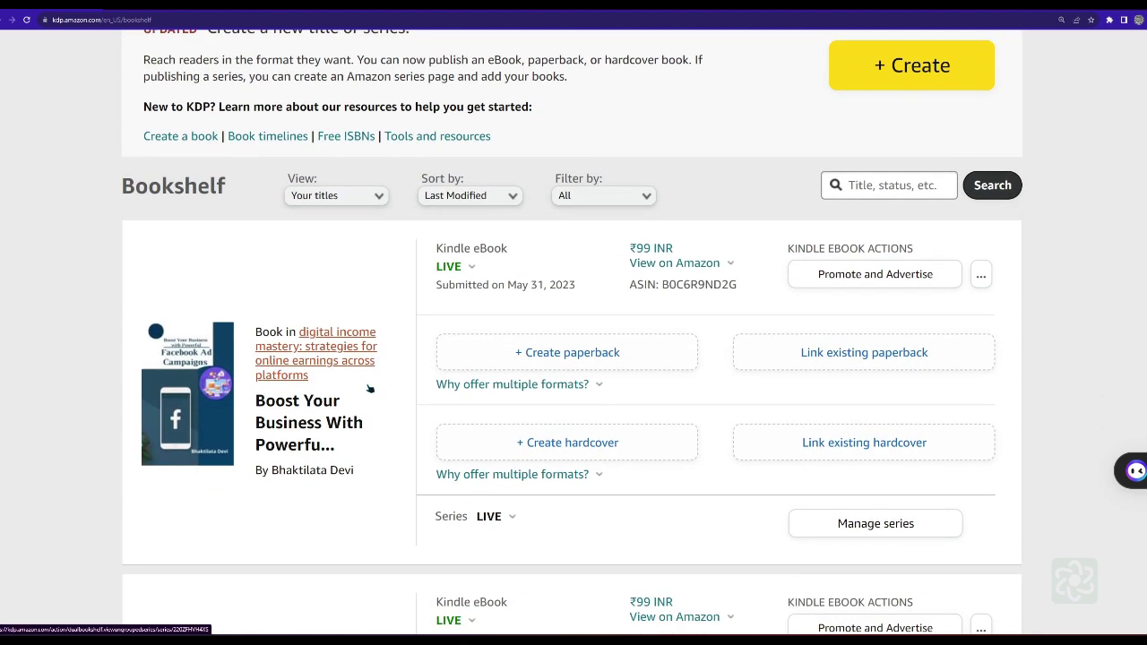
scroll(366, 385, "up", 4)
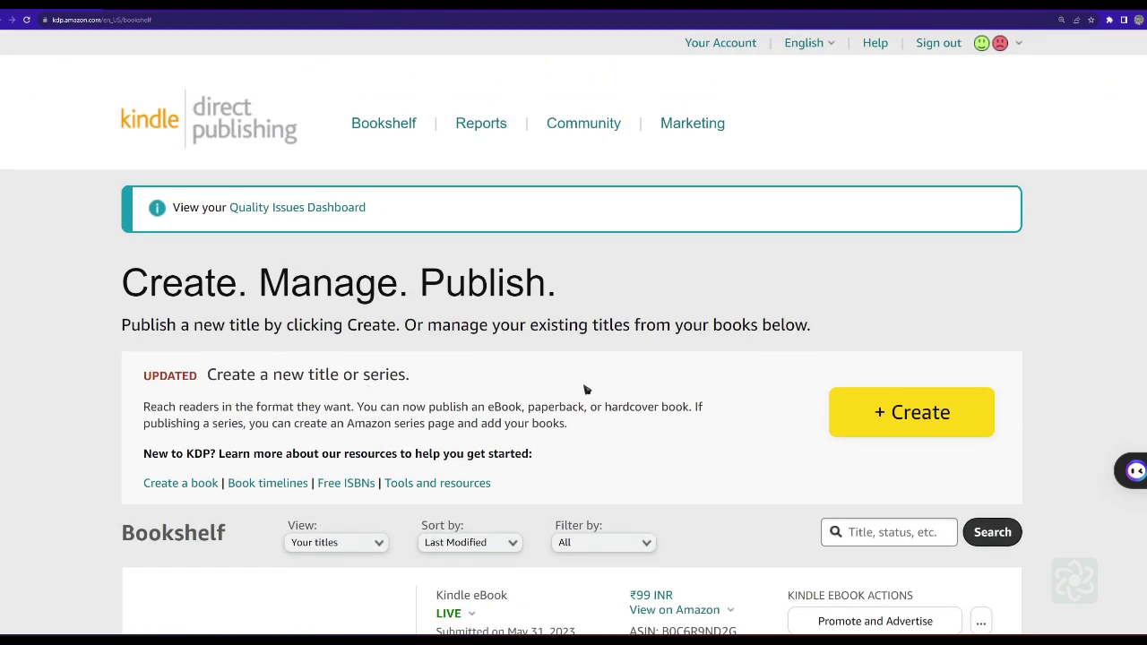
Step: Start creating a new title, review the available formats and choose Kindle eBook
left_click(923, 419)
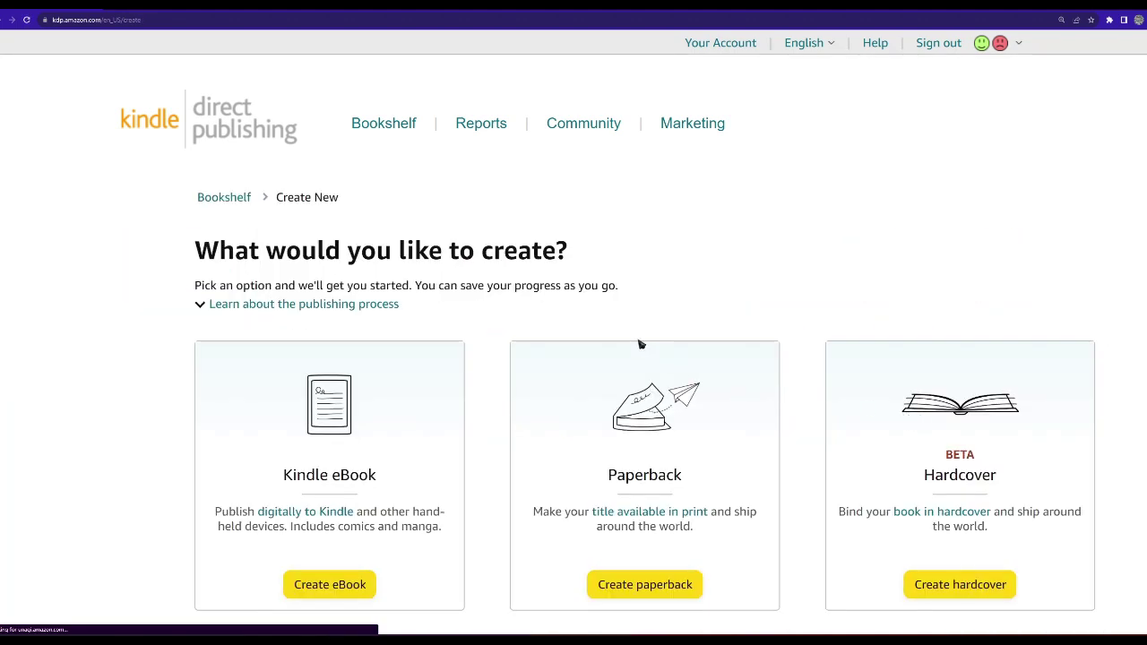
scroll(540, 398, "down", 2)
scroll(518, 451, "down", 1)
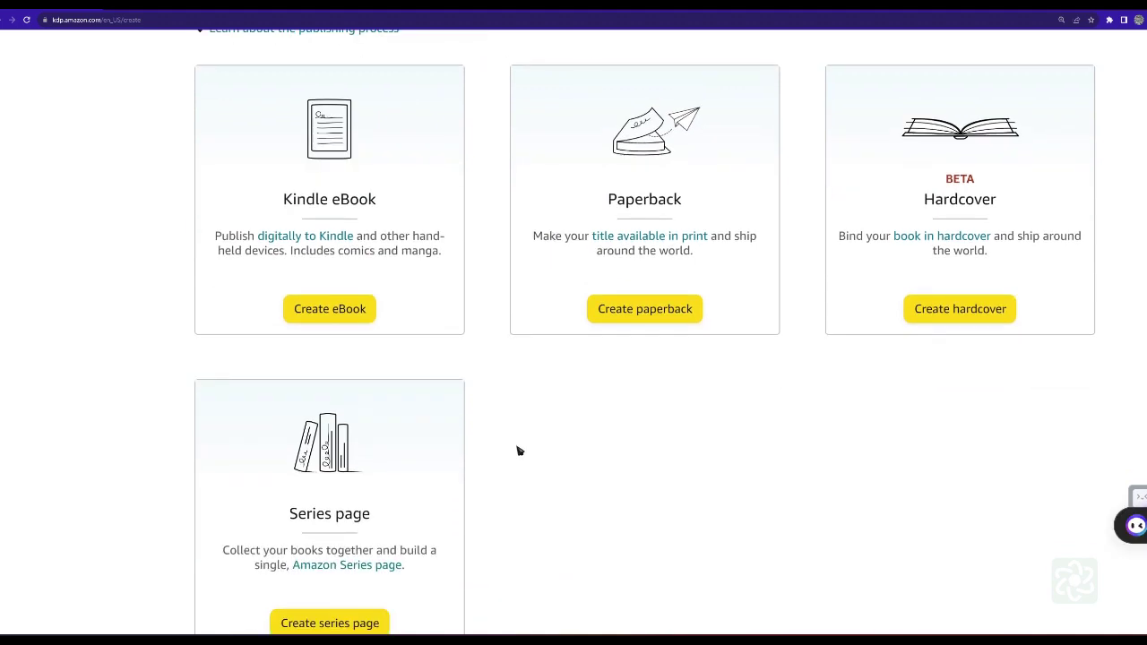
scroll(519, 442, "up", 3)
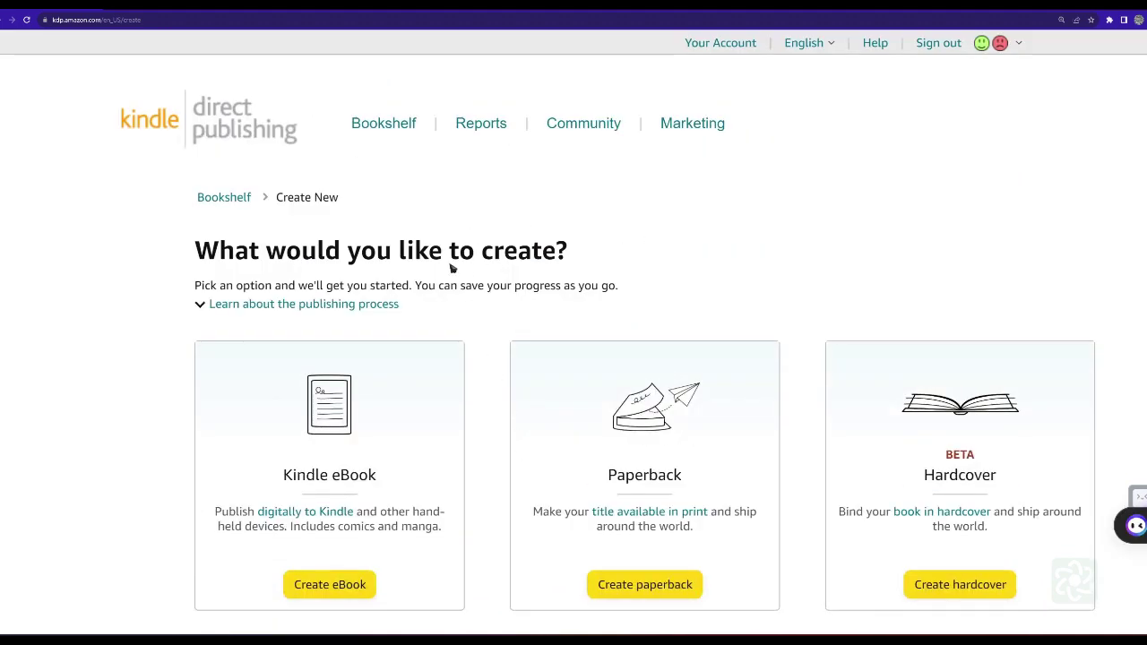
scroll(637, 255, "down", 2)
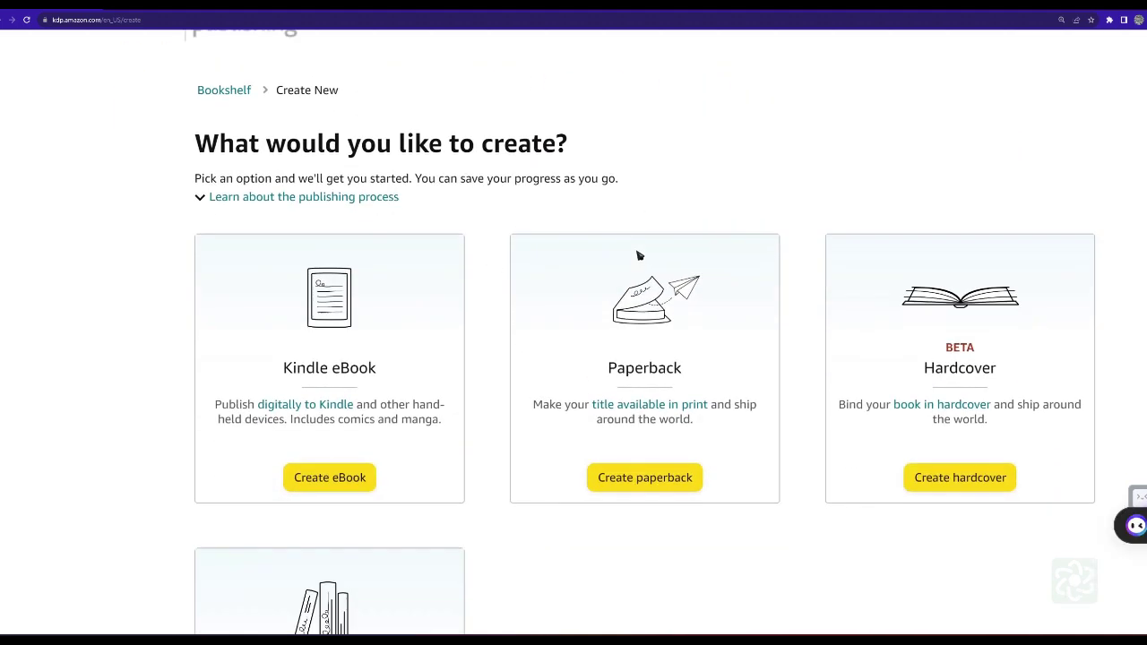
scroll(440, 344, "up", 2)
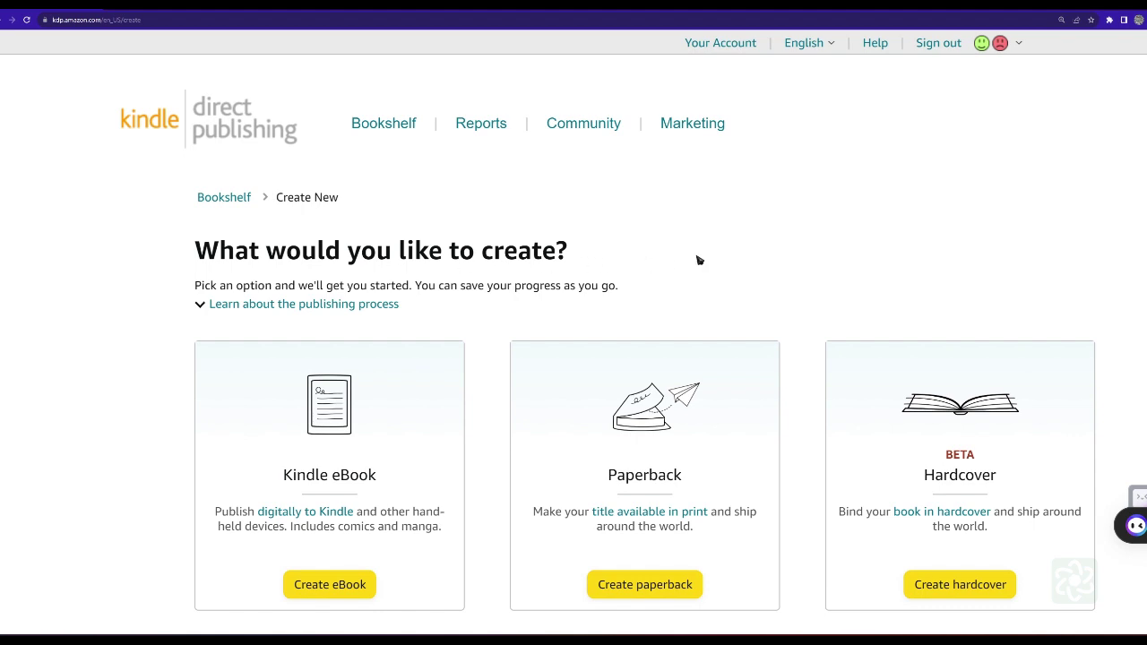
scroll(696, 259, "down", 2)
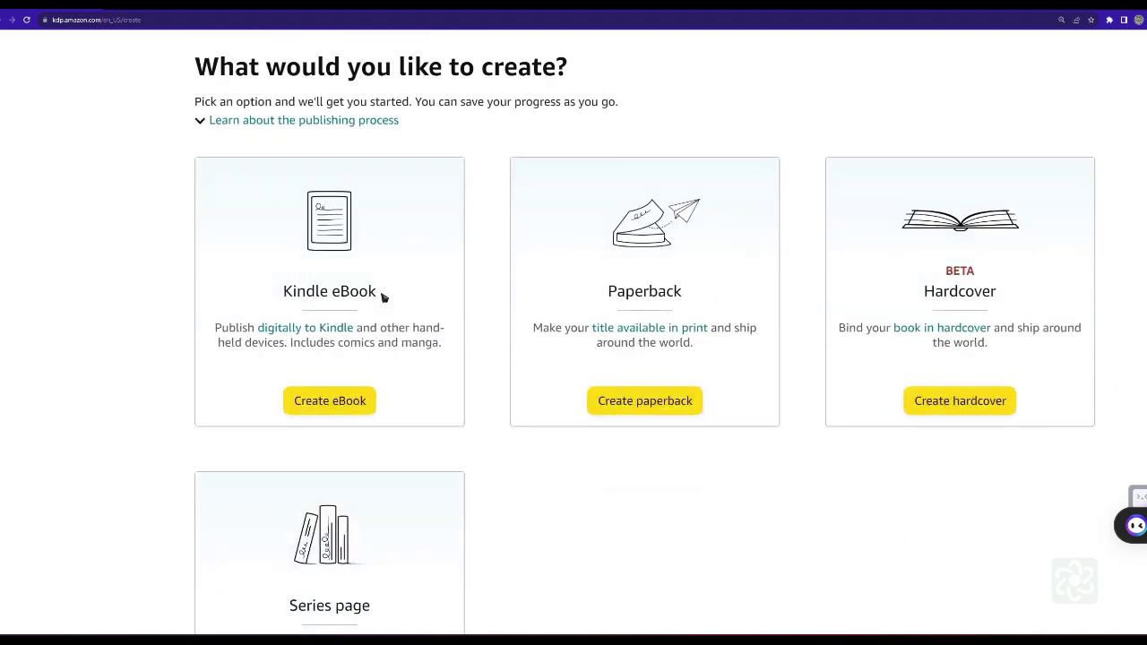
left_click(347, 405)
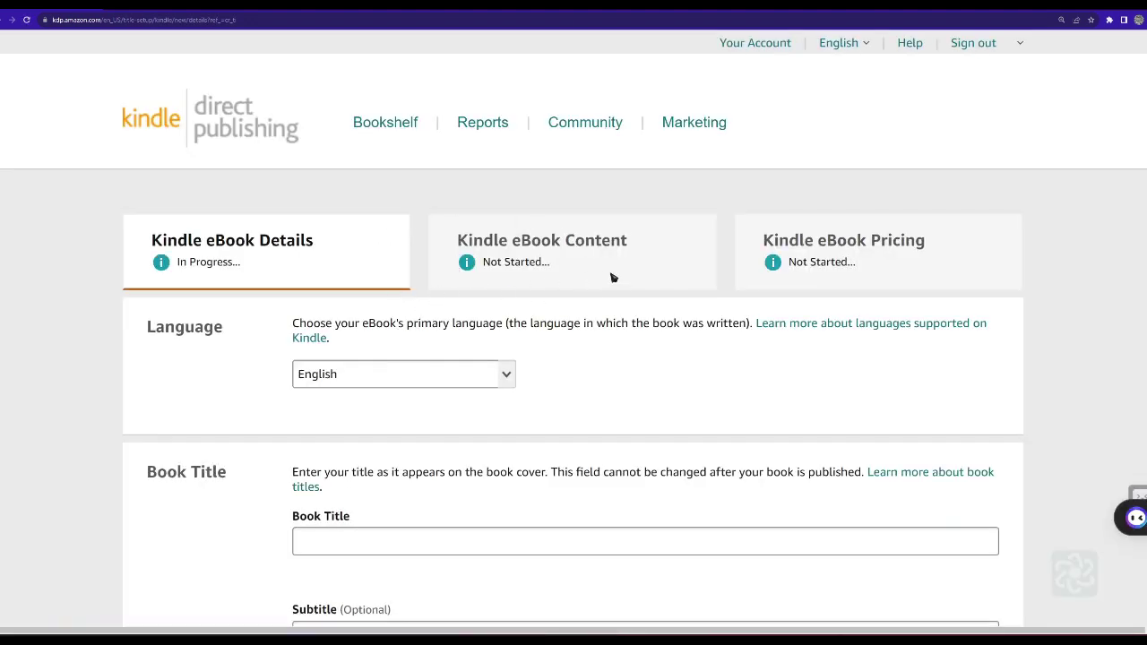
Step: Examine the sections of the Kindle eBook Details form, from book title and contributors through categories and keywords
scroll(612, 335, "down", 6)
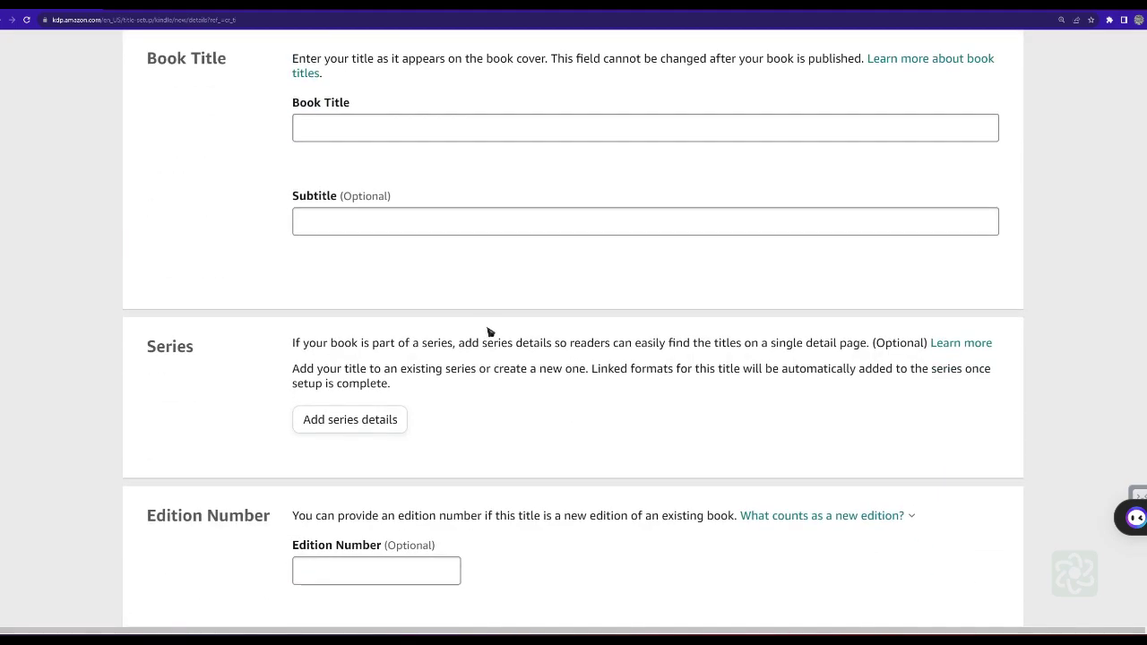
scroll(484, 350, "down", 8)
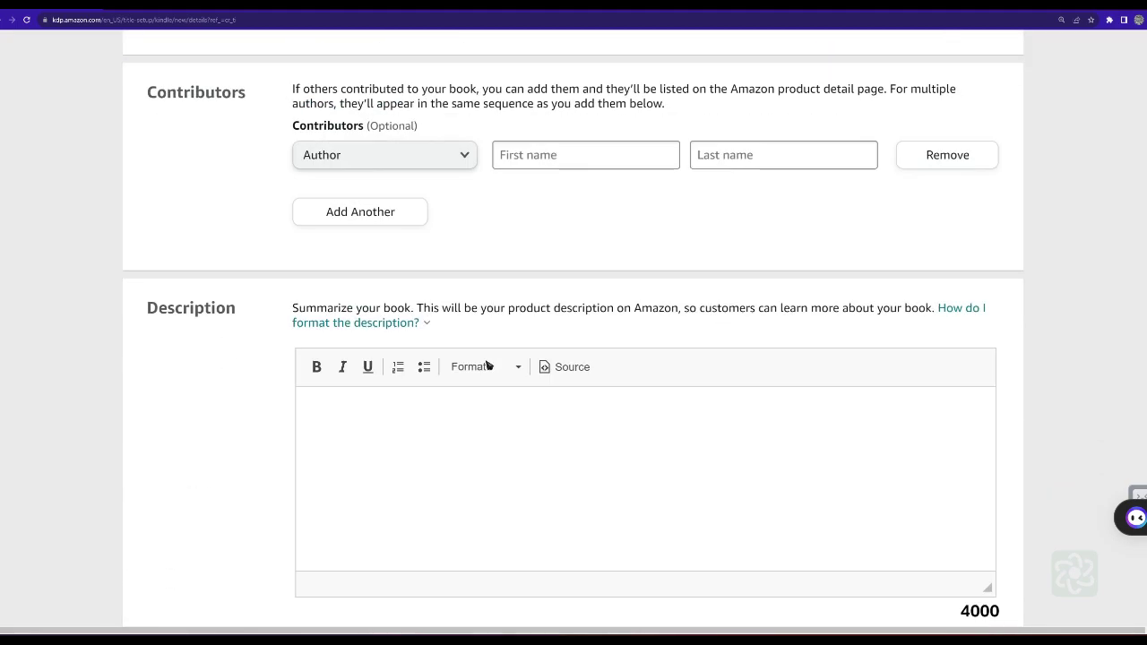
scroll(489, 365, "down", 7)
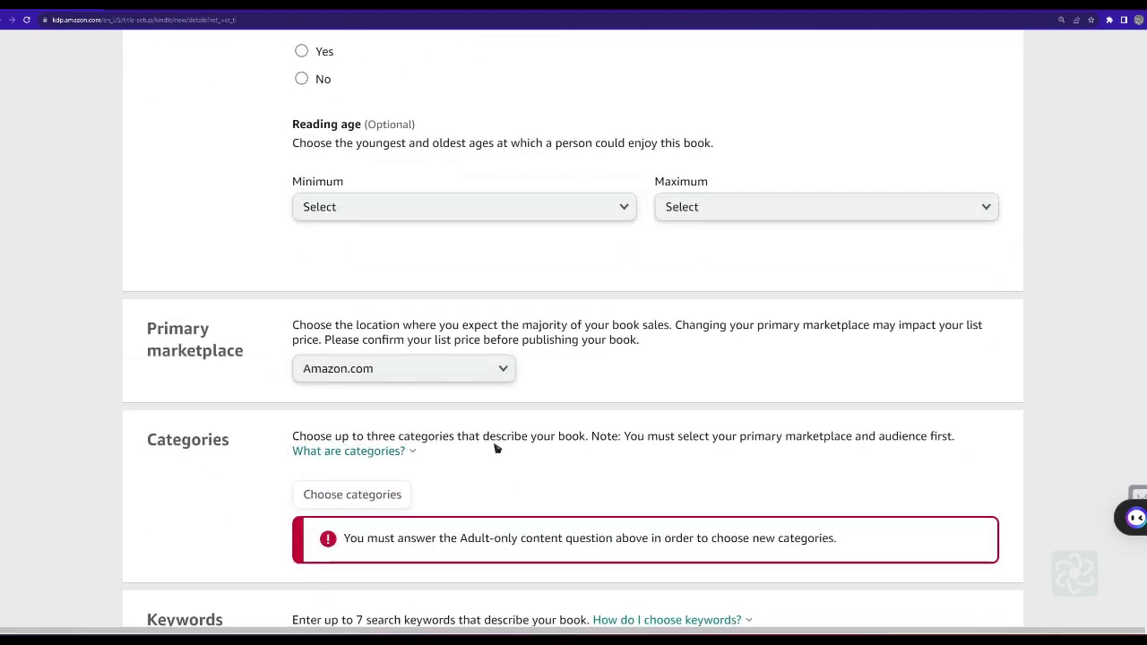
scroll(494, 445, "down", 6)
scroll(500, 437, "up", 10)
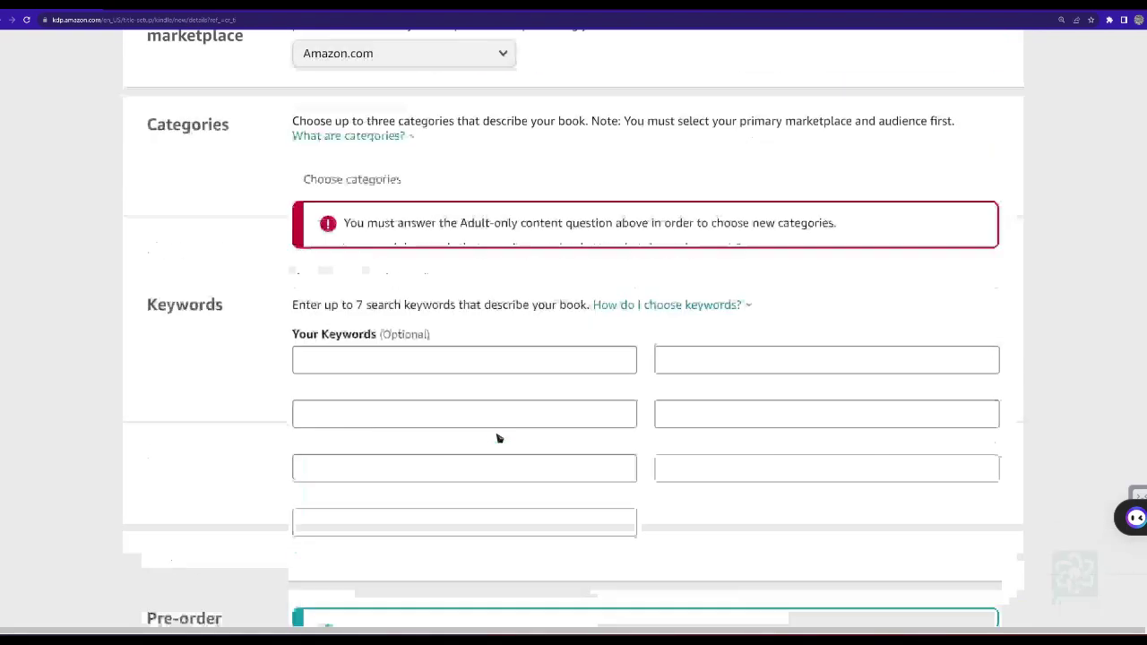
scroll(499, 437, "up", 10)
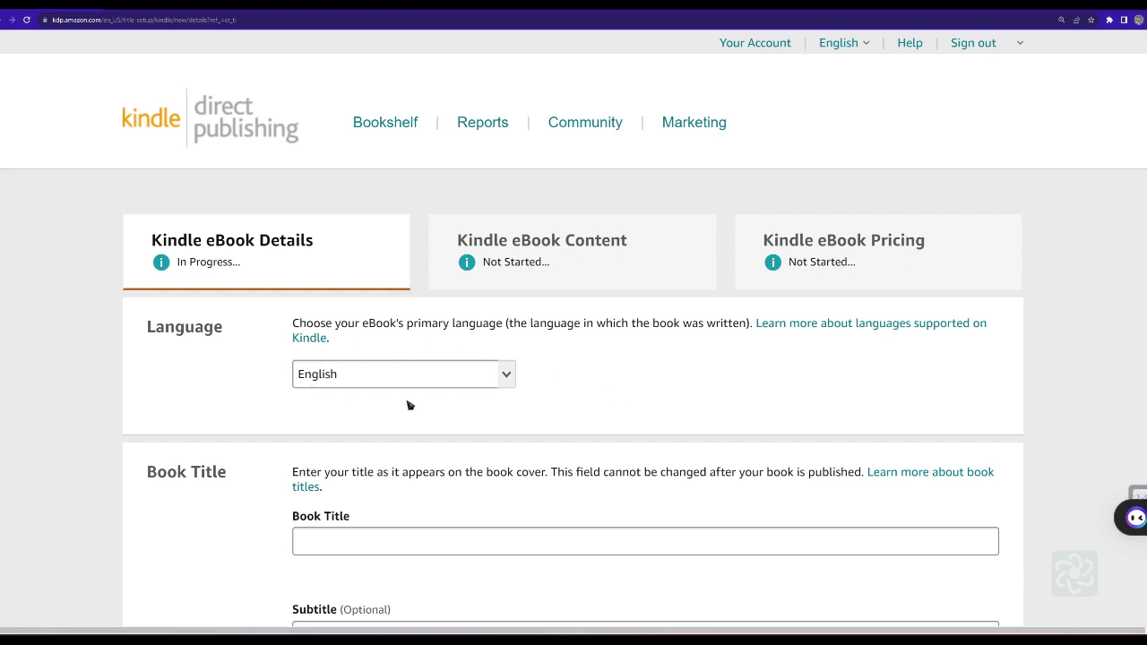
Step: Look through the languages available for the eBook and choose English as its primary language
left_click(506, 376)
scroll(417, 437, "down", 5)
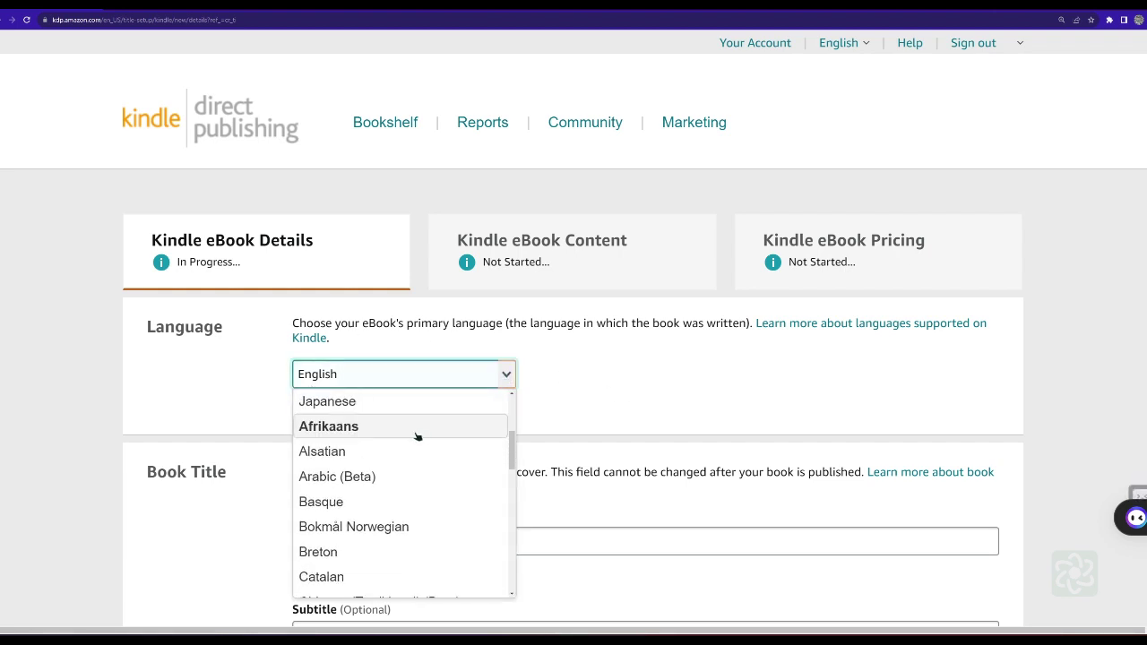
scroll(417, 437, "down", 10)
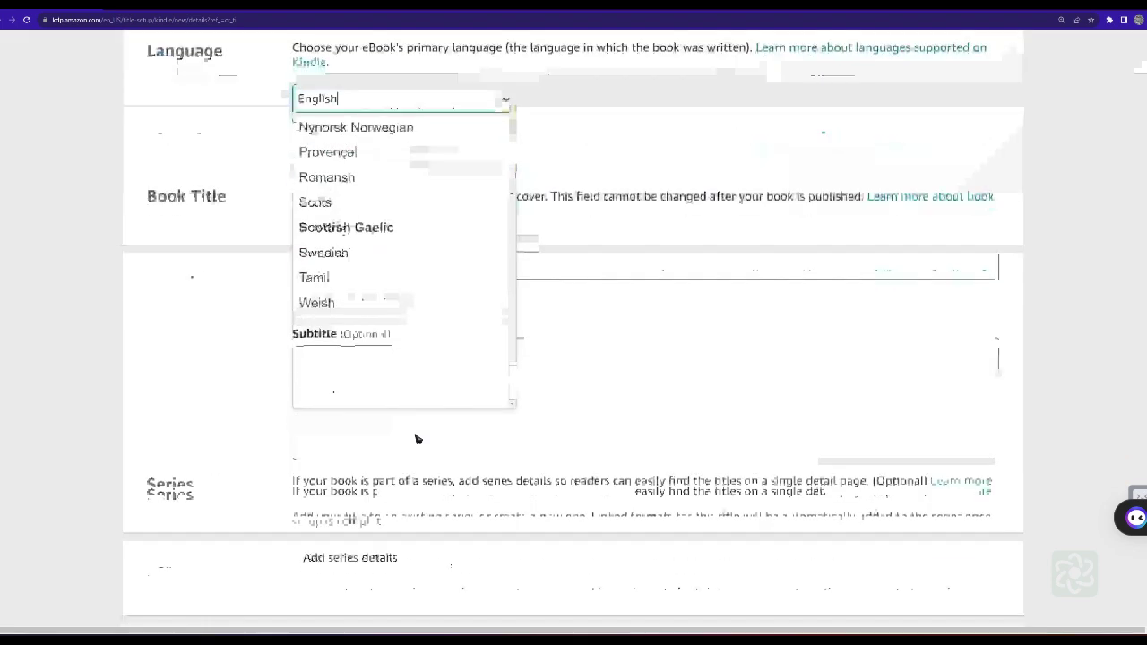
scroll(416, 258, "up", 10)
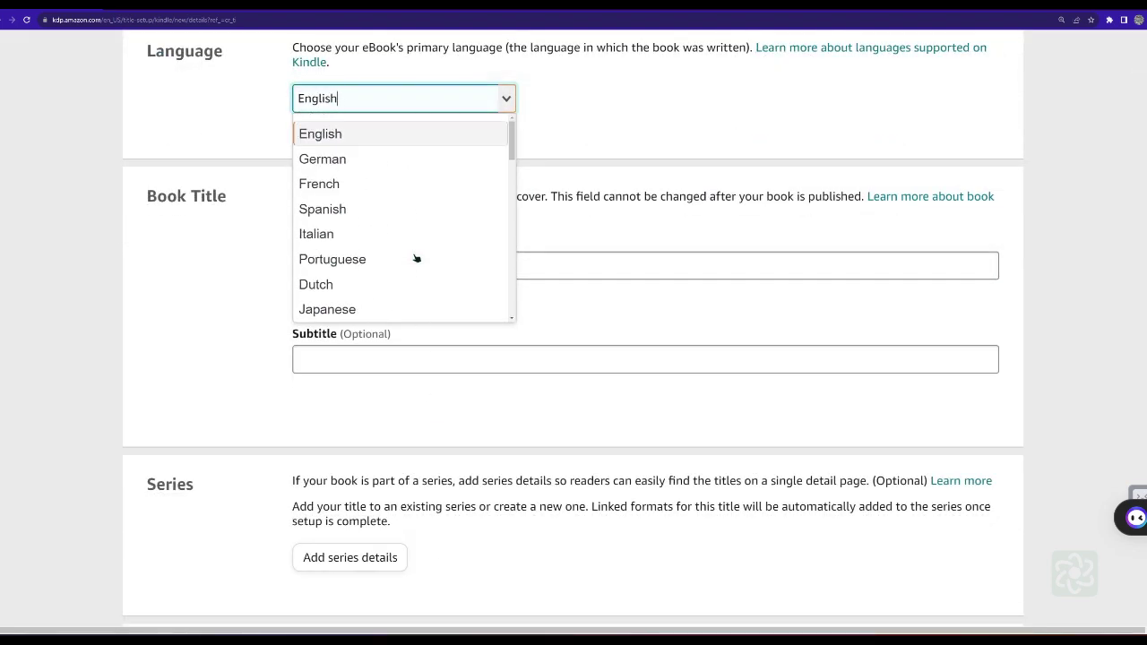
left_click(360, 136)
scroll(663, 224, "up", 2)
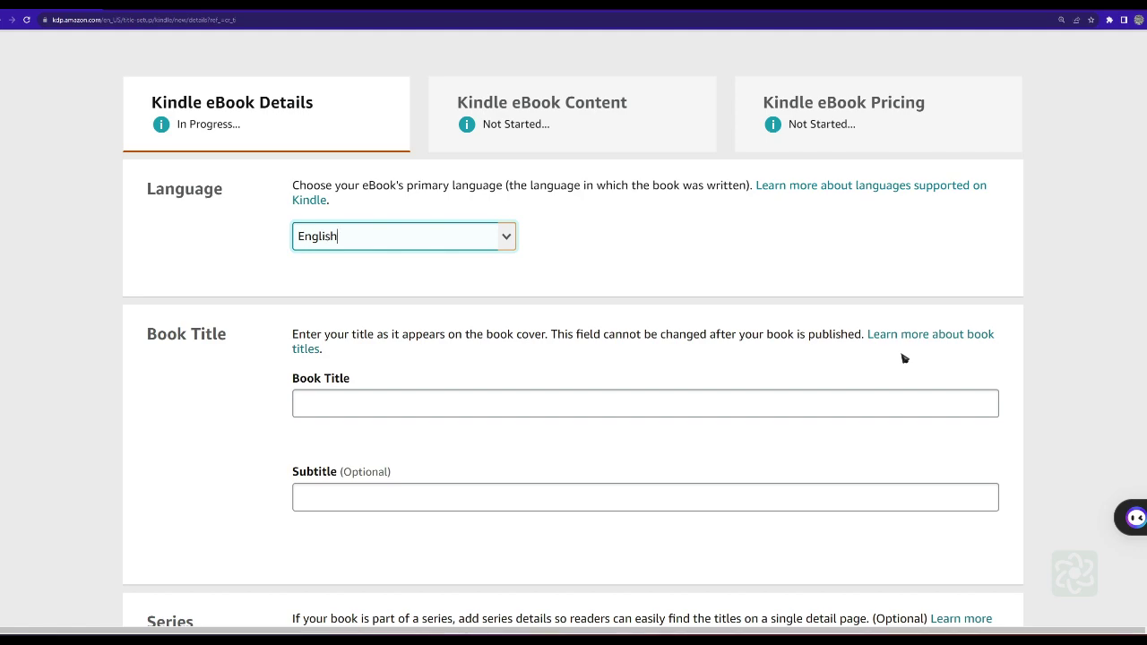
scroll(525, 276, "up", 2)
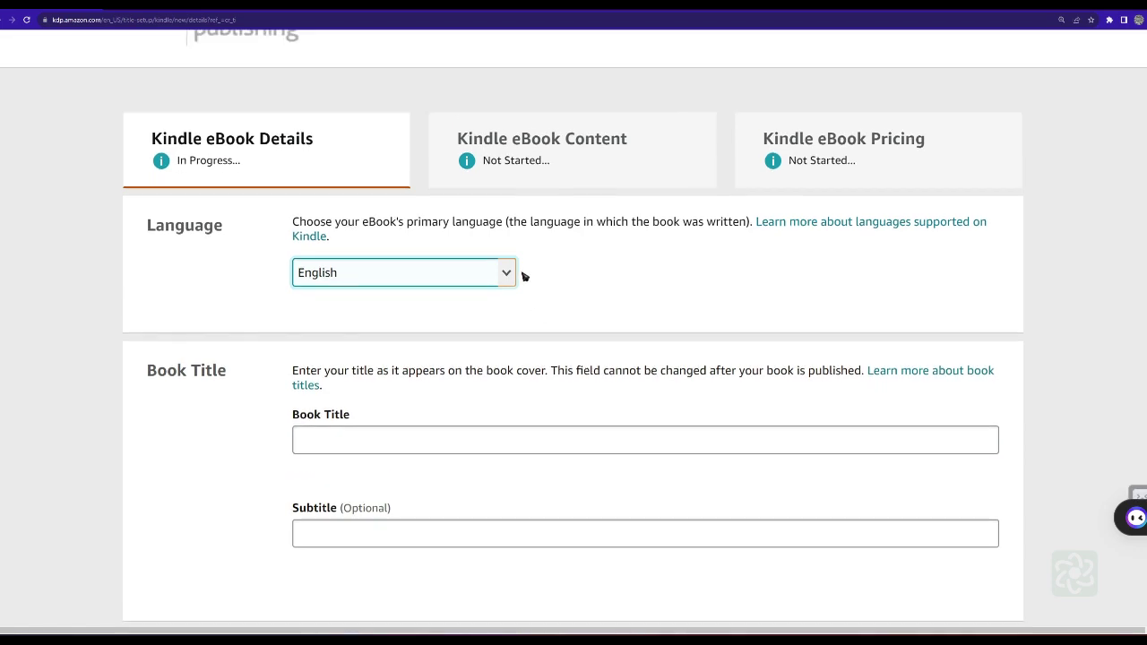
scroll(520, 280, "down", 1)
scroll(520, 282, "up", 1)
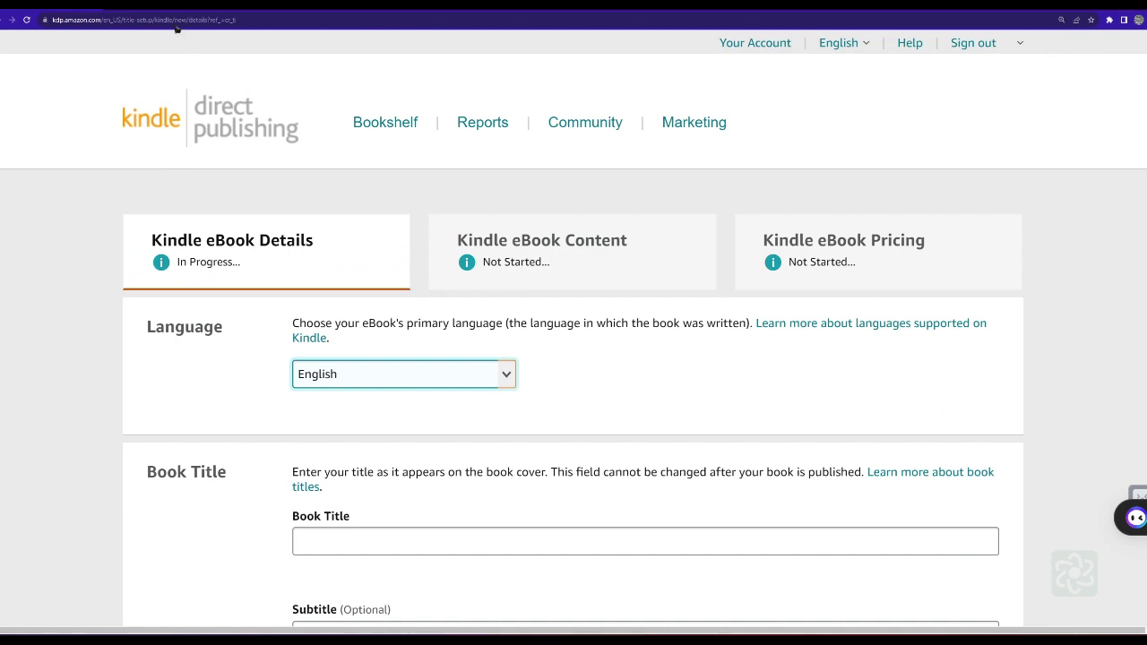
Step: Switch to Amazon.in and open the Categories suggestion offered under the search field
key("ctrl+Tab")
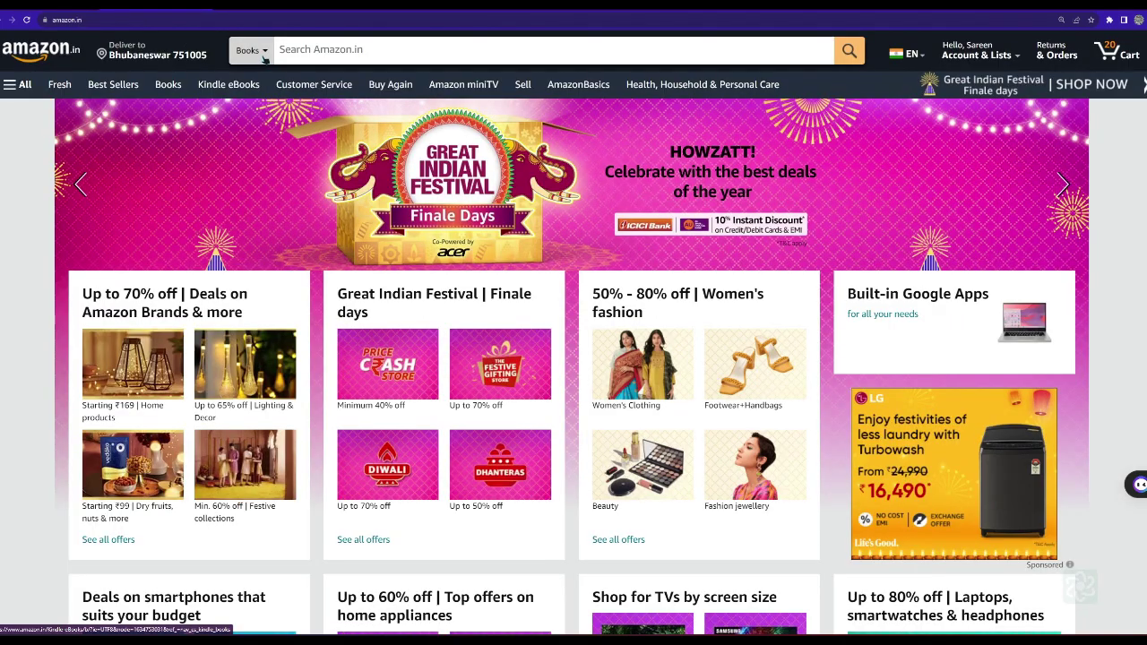
left_click(304, 50)
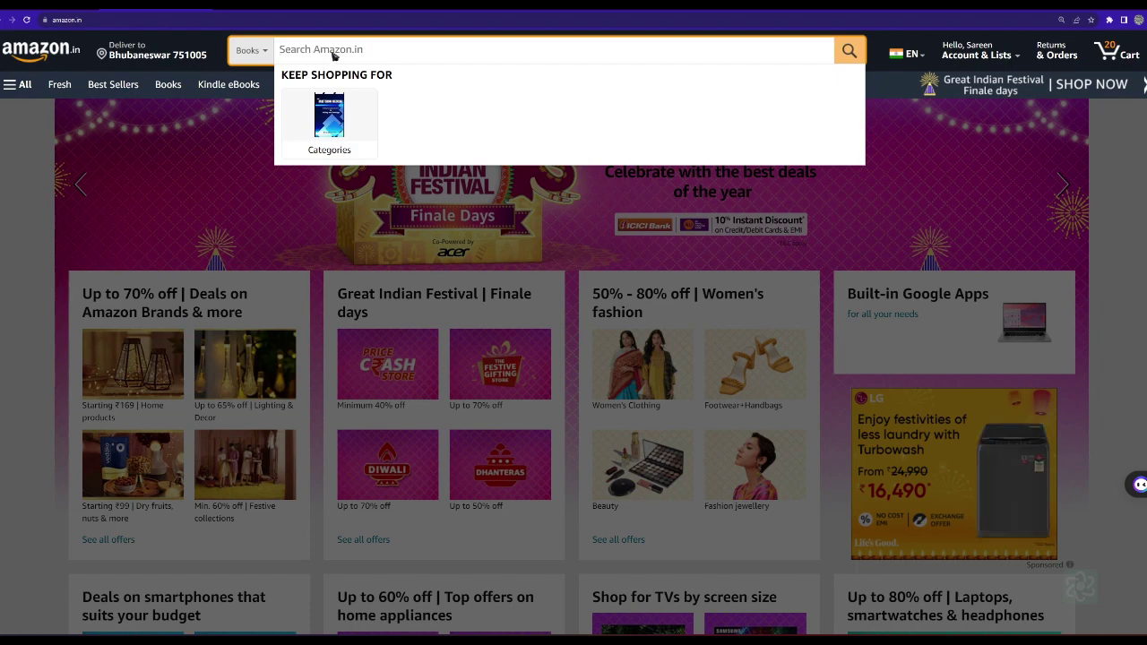
left_click(338, 111)
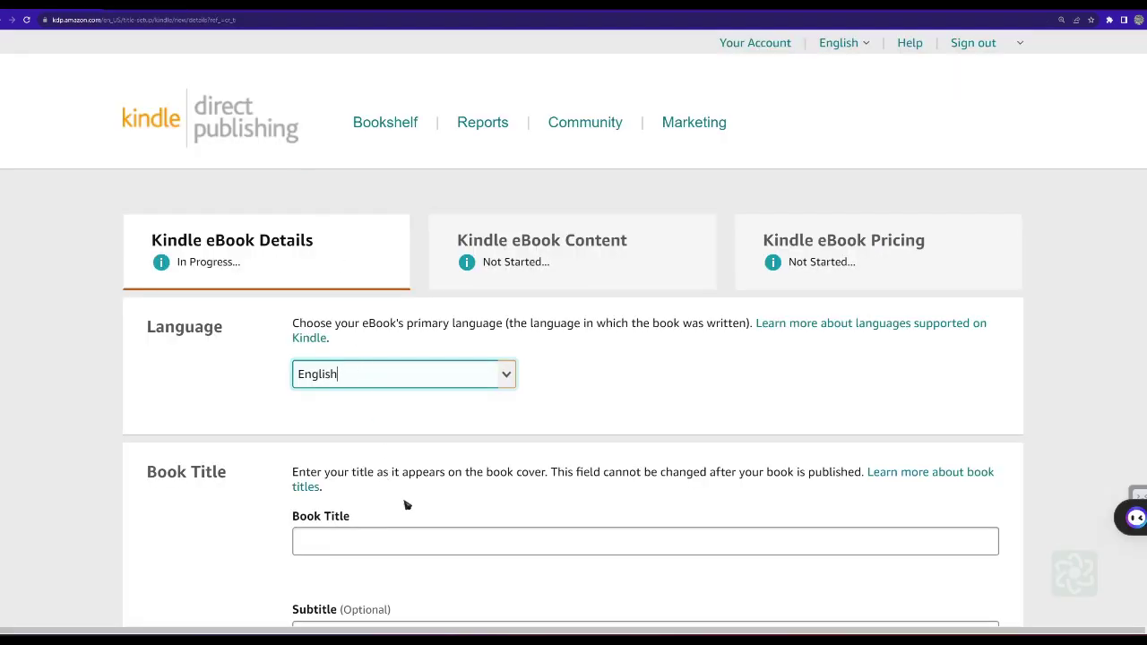
Step: Go back to the Book Title field on the KDP details form, and open the Mastering Medium eBook's product page on Amazon.in as an example
scroll(474, 484, "down", 2)
left_click(320, 403)
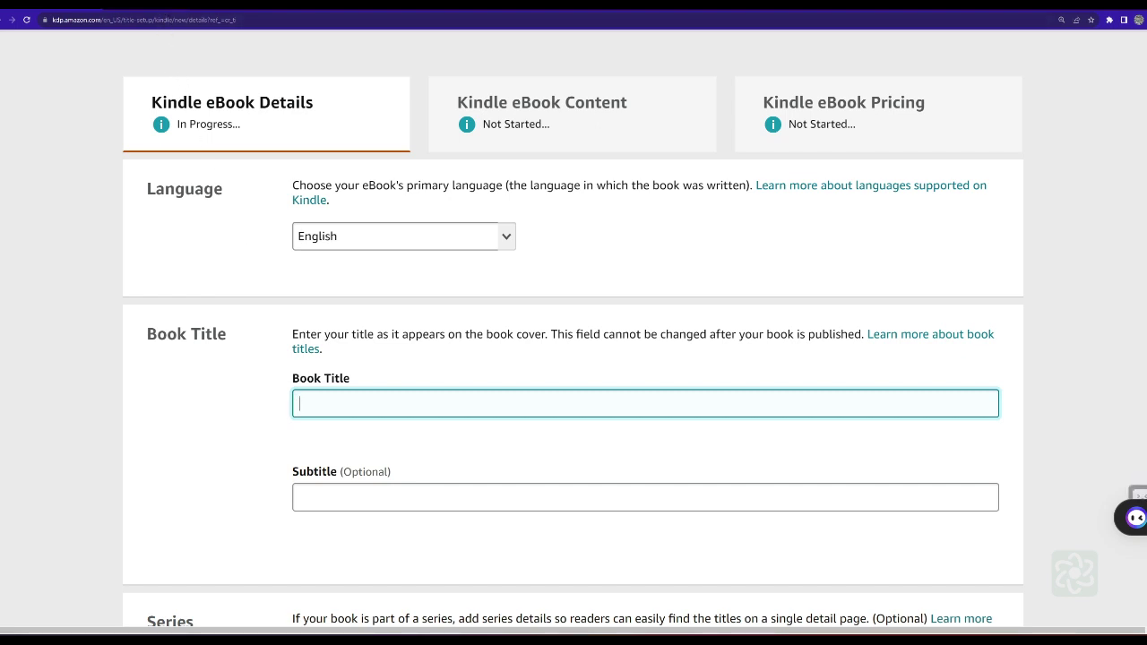
left_click(171, 4)
left_click(153, 317)
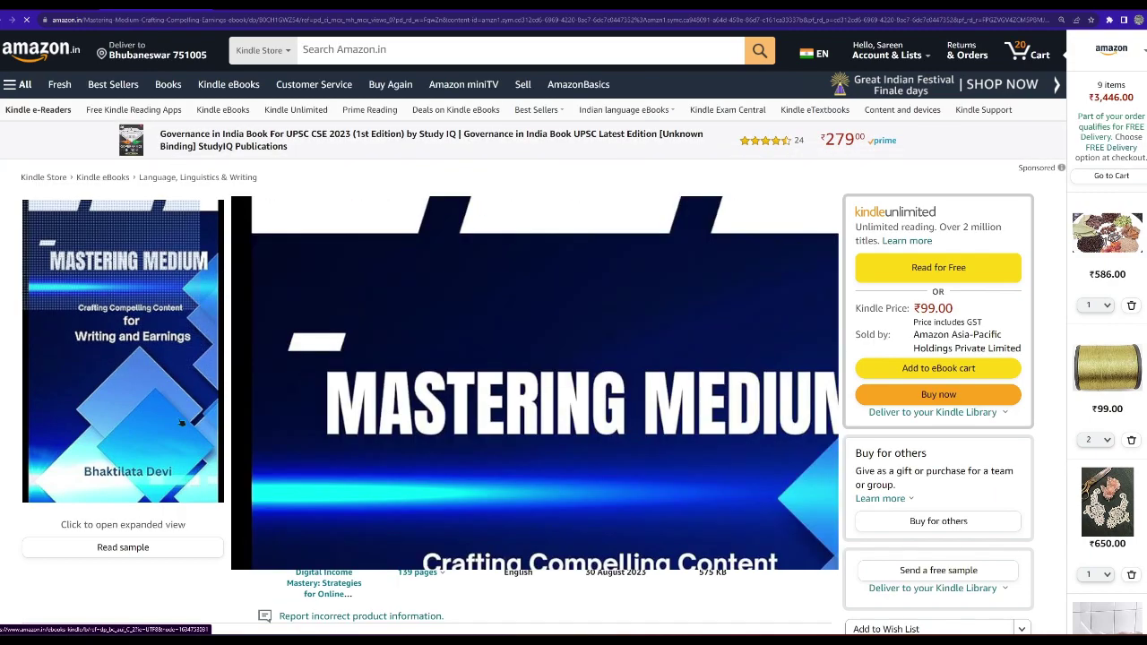
Step: Examine the Mastering Medium eBook's title, subtitle, series line and full description, comparing them with the title fields on the KDP details form
scroll(584, 352, "down", 1)
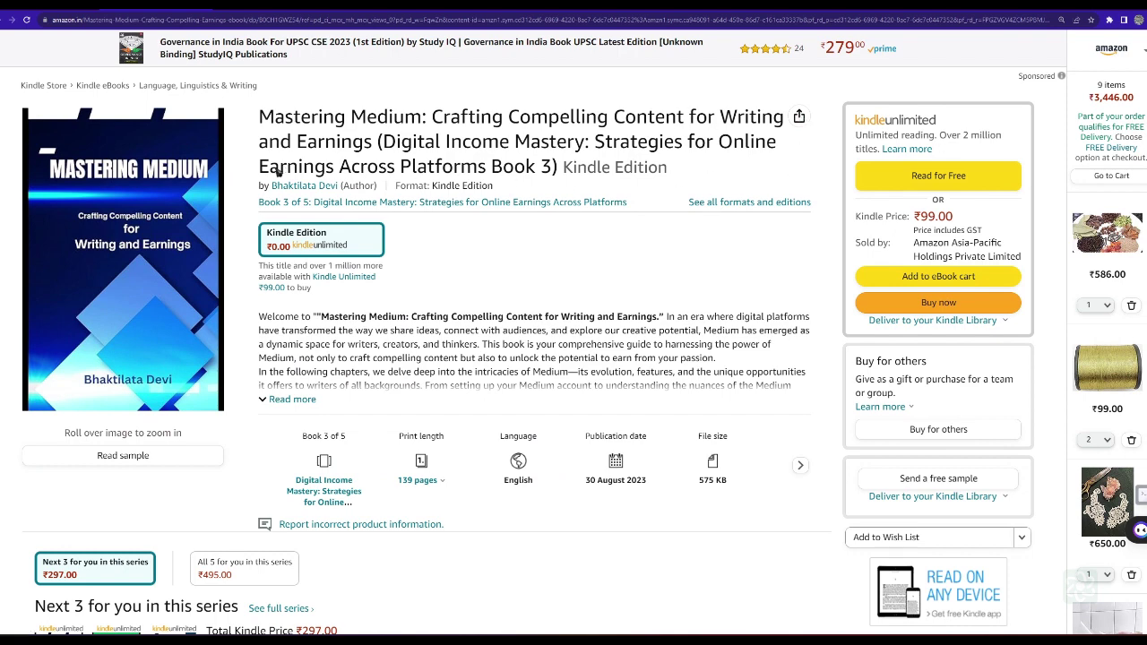
scroll(296, 309, "down", 1)
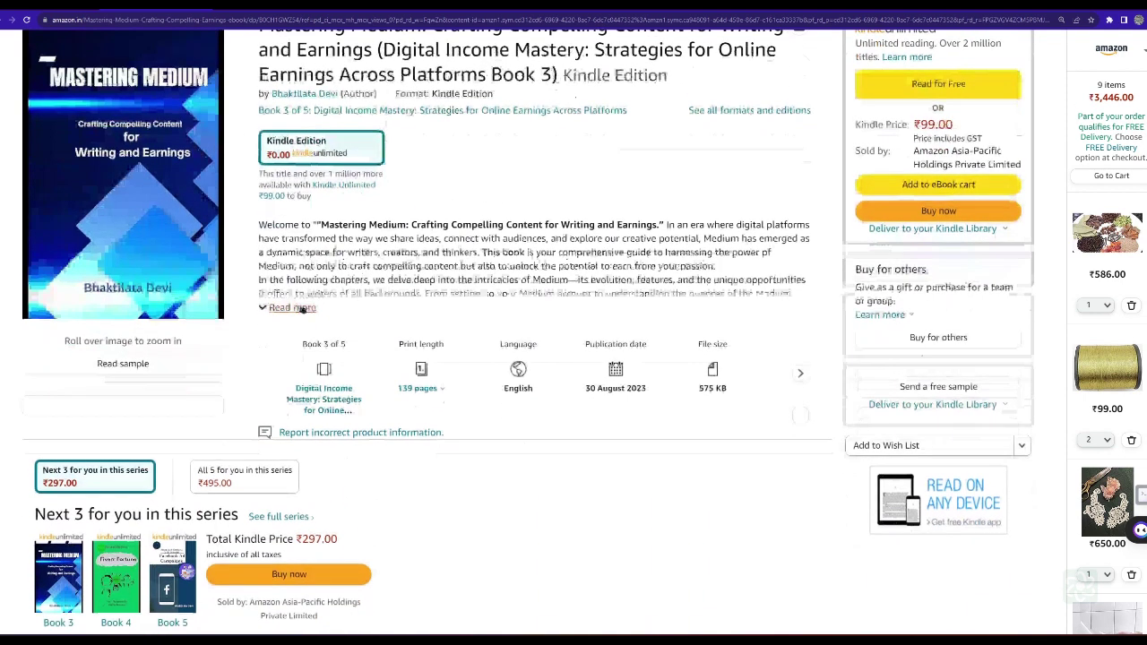
left_click(281, 308)
scroll(475, 376, "down", 2)
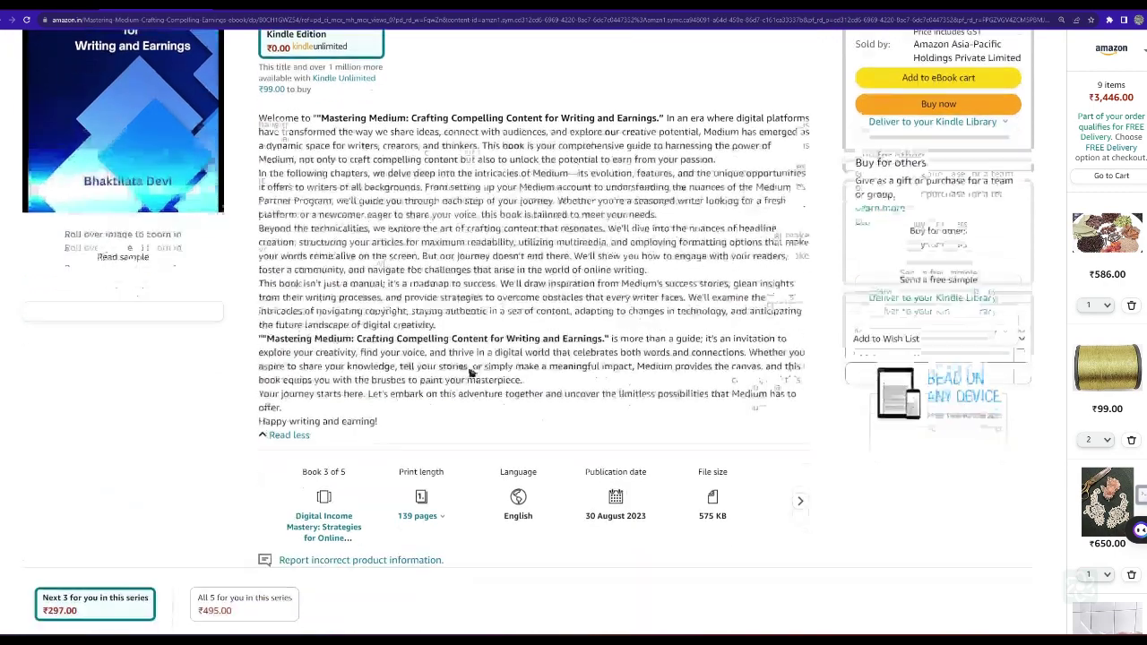
scroll(509, 283, "up", 3)
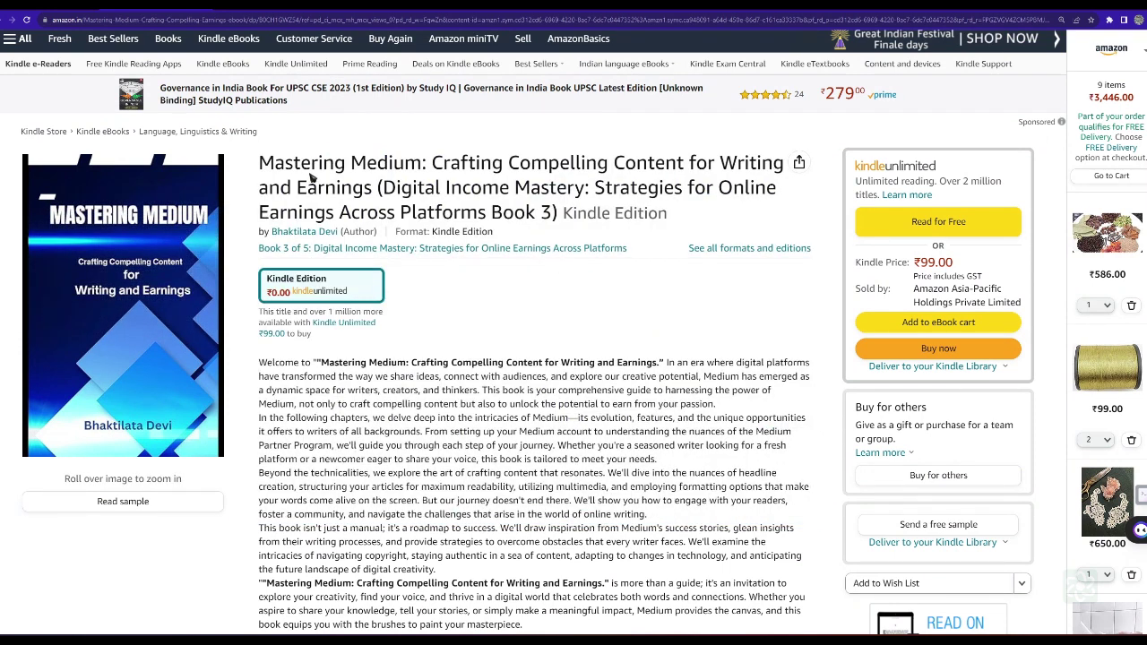
scroll(512, 458, "down", 4)
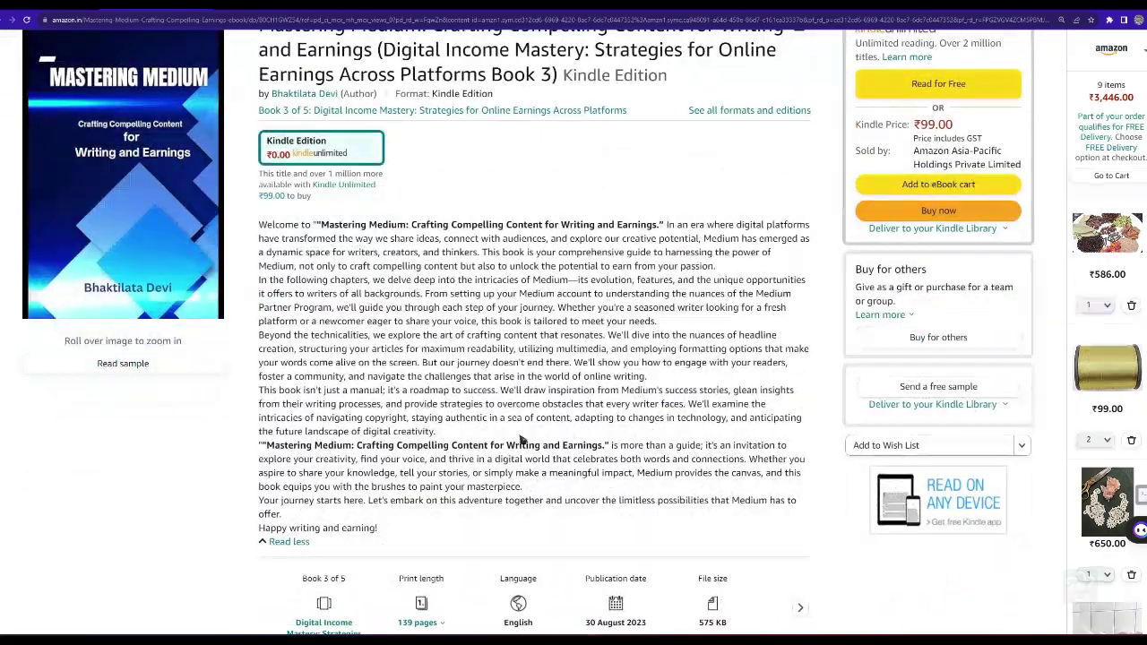
scroll(494, 404, "up", 3)
scroll(489, 319, "up", 1)
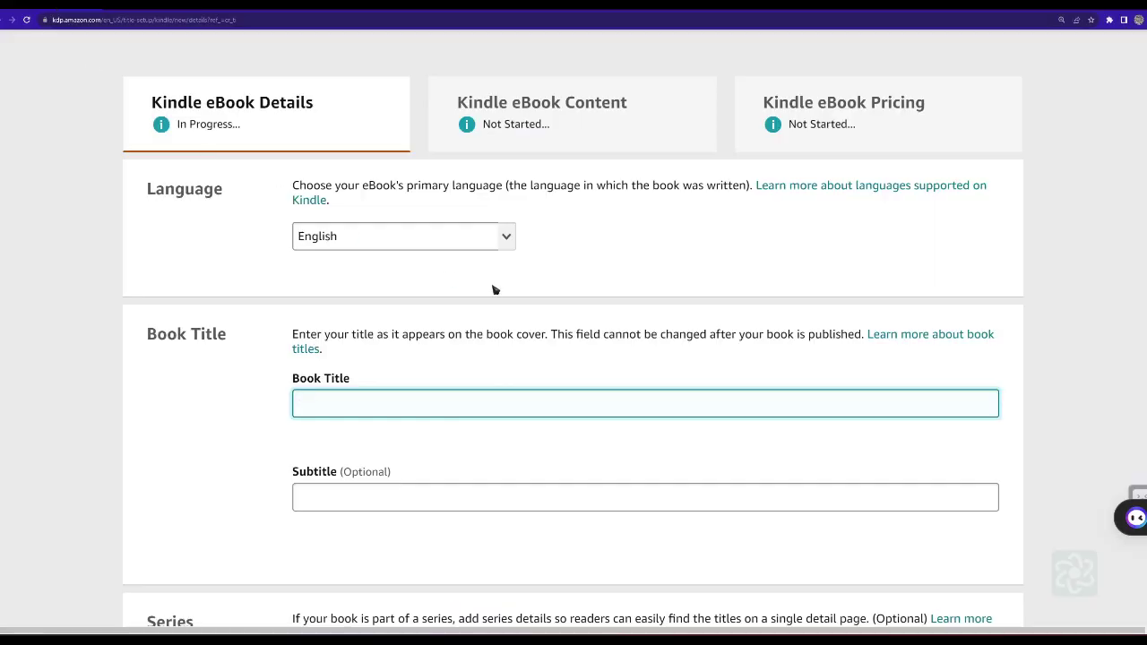
scroll(494, 290, "down", 1)
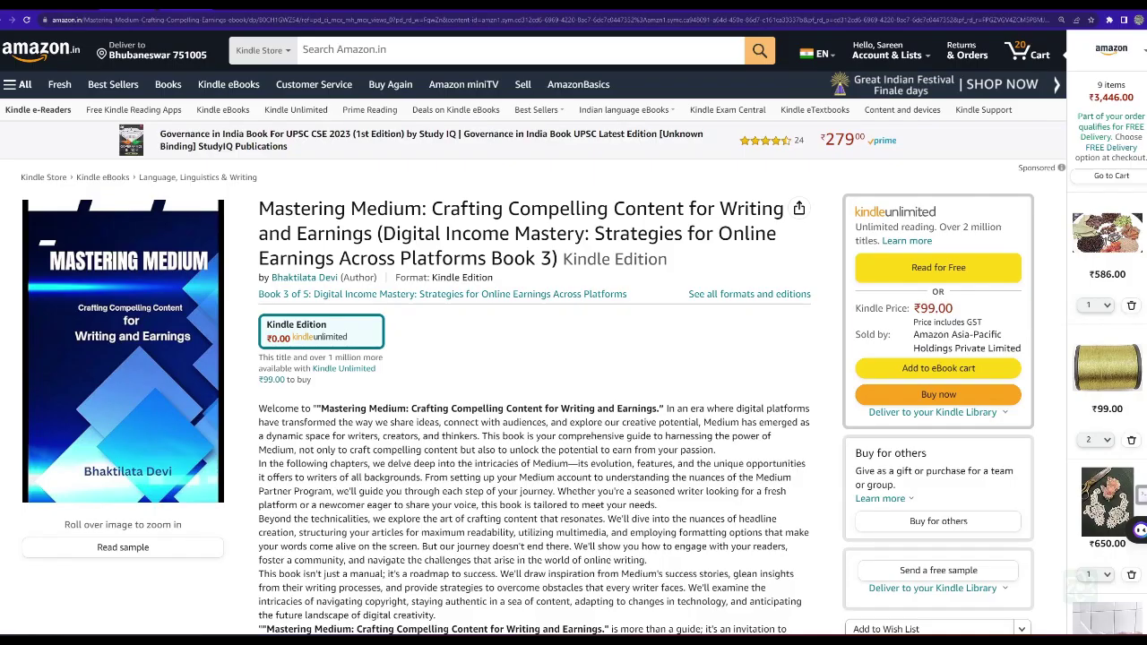
Step: Search the Books department on Amazon.in for "weight loss book" using the suggested query
left_click(289, 53)
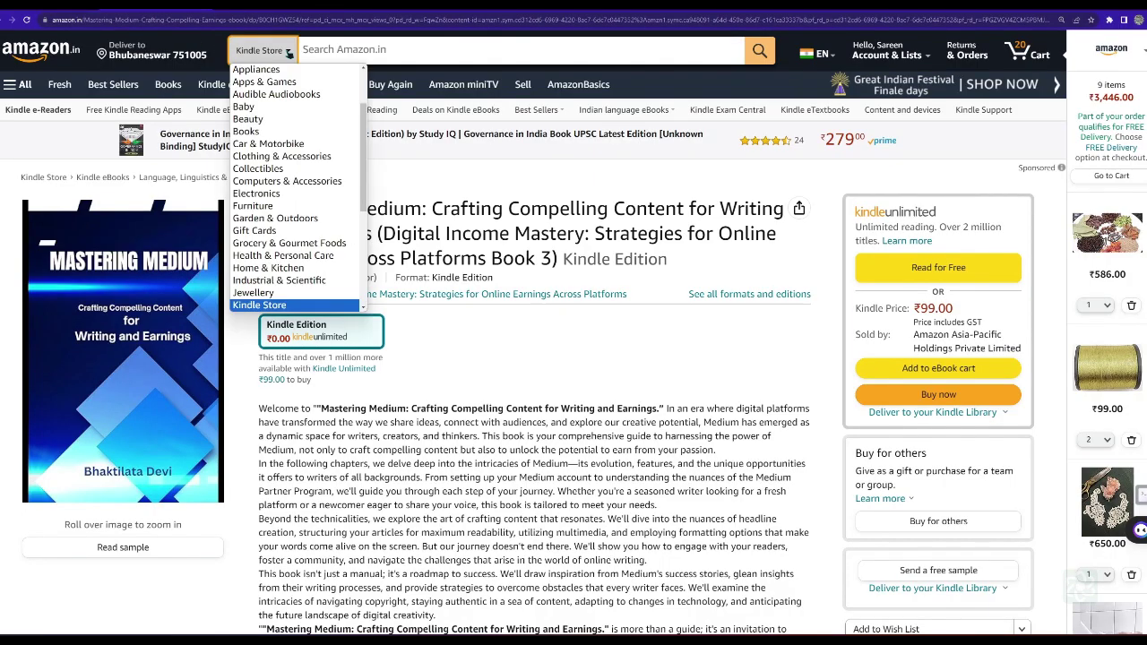
left_click(245, 131)
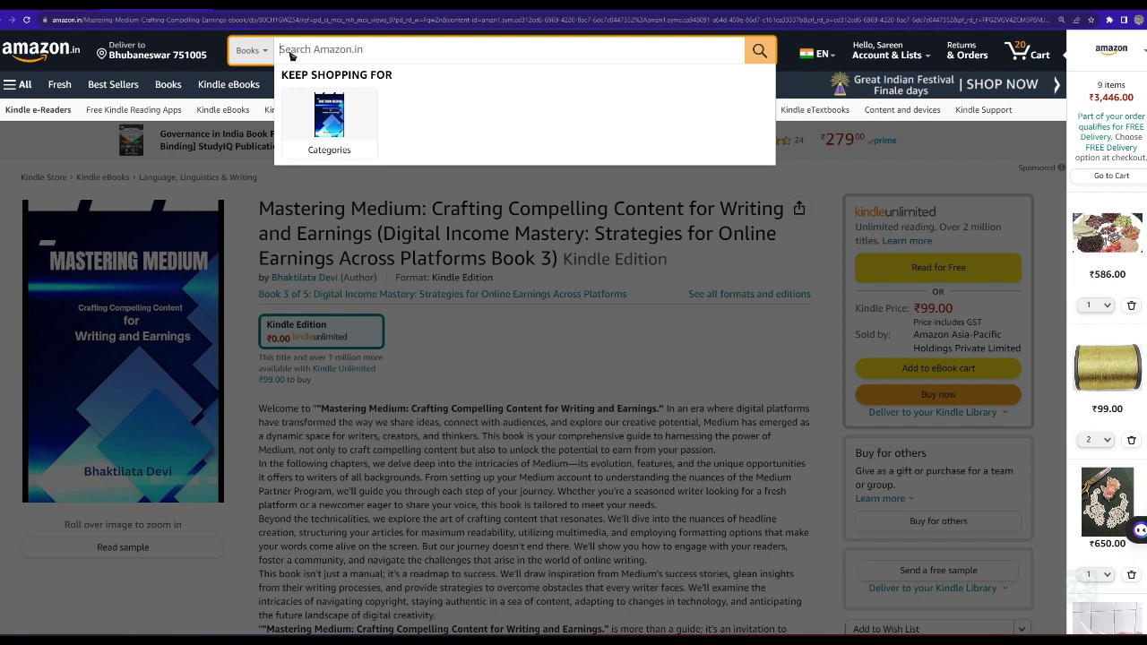
type("wei")
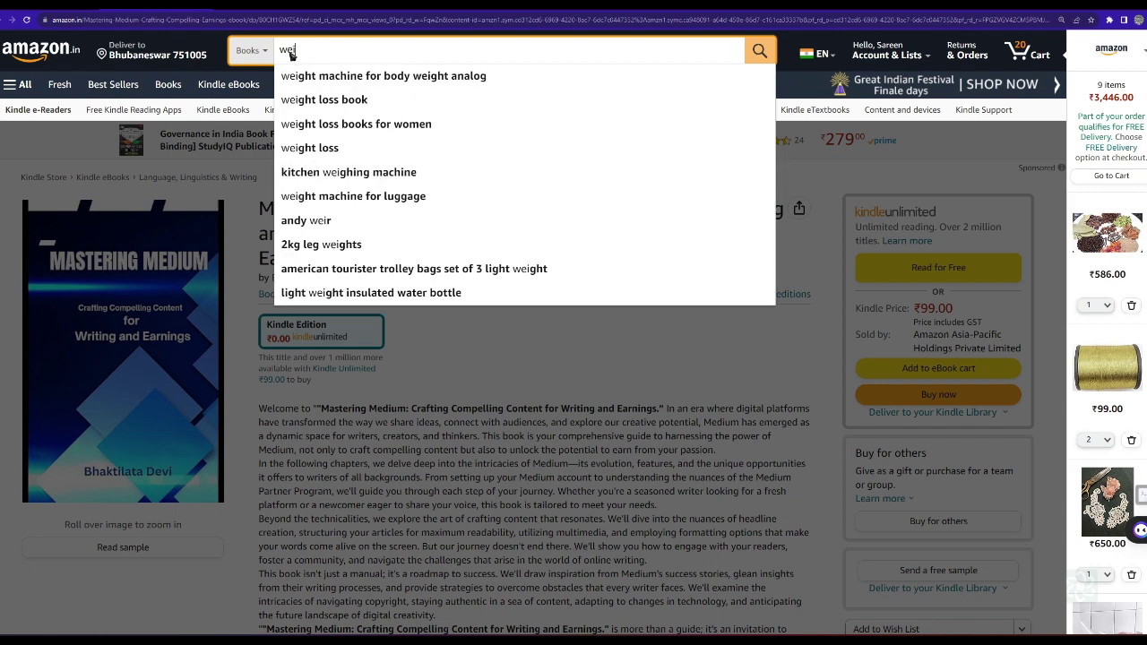
type("ght")
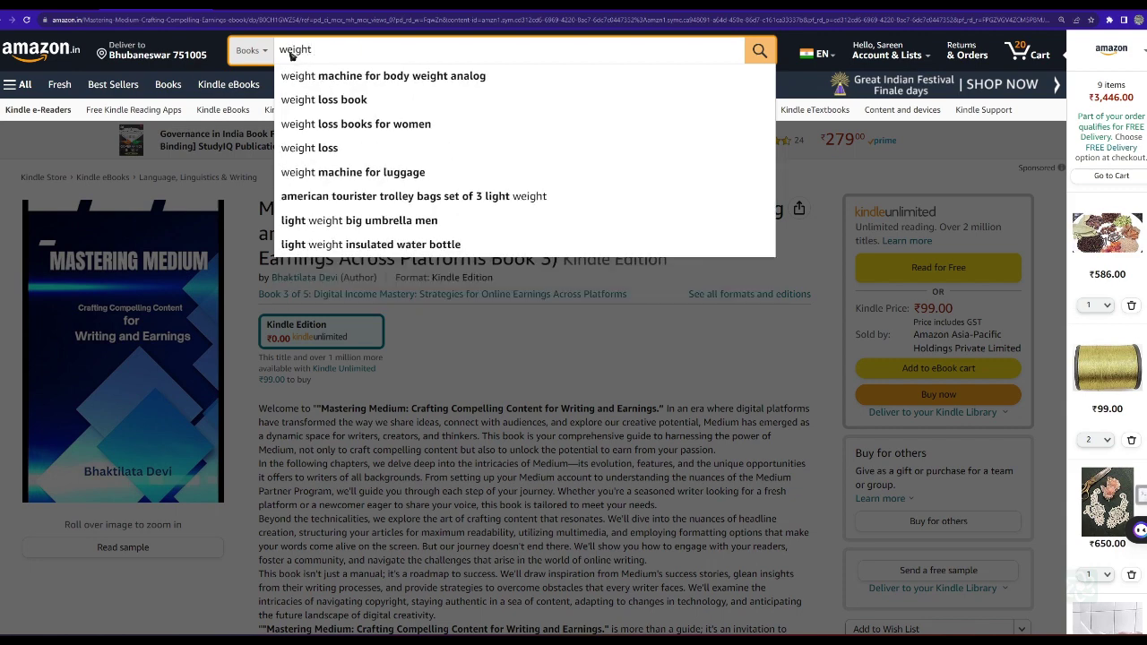
left_click(298, 99)
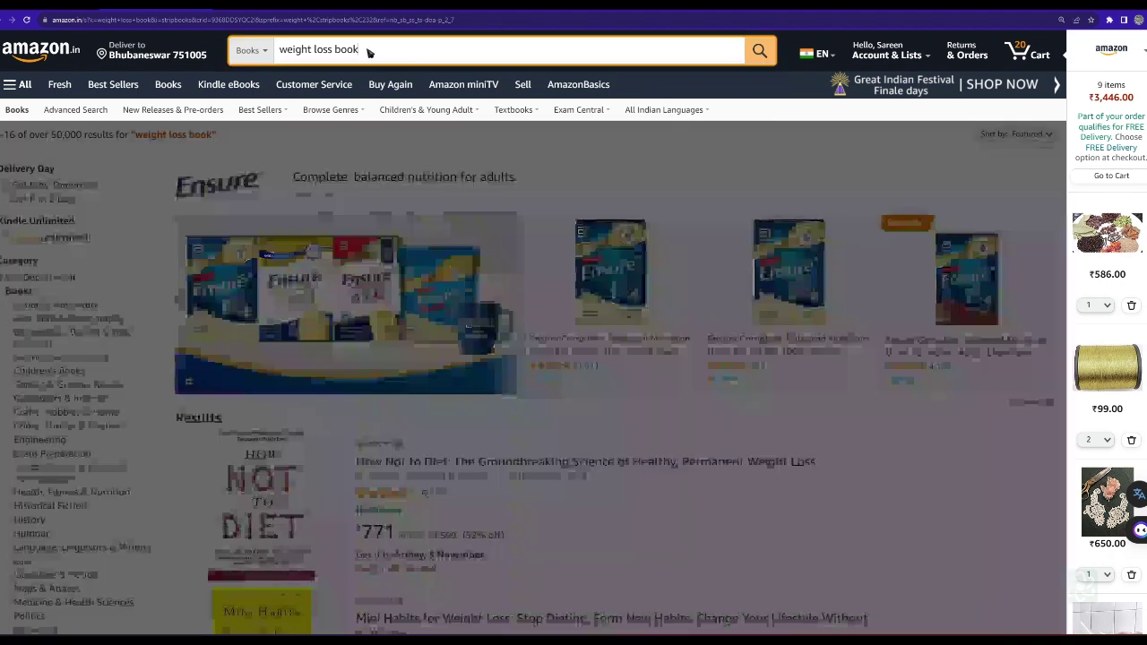
Step: Rerun the "weight loss book" search and examine the listed books and the number of competing results
left_click(371, 50)
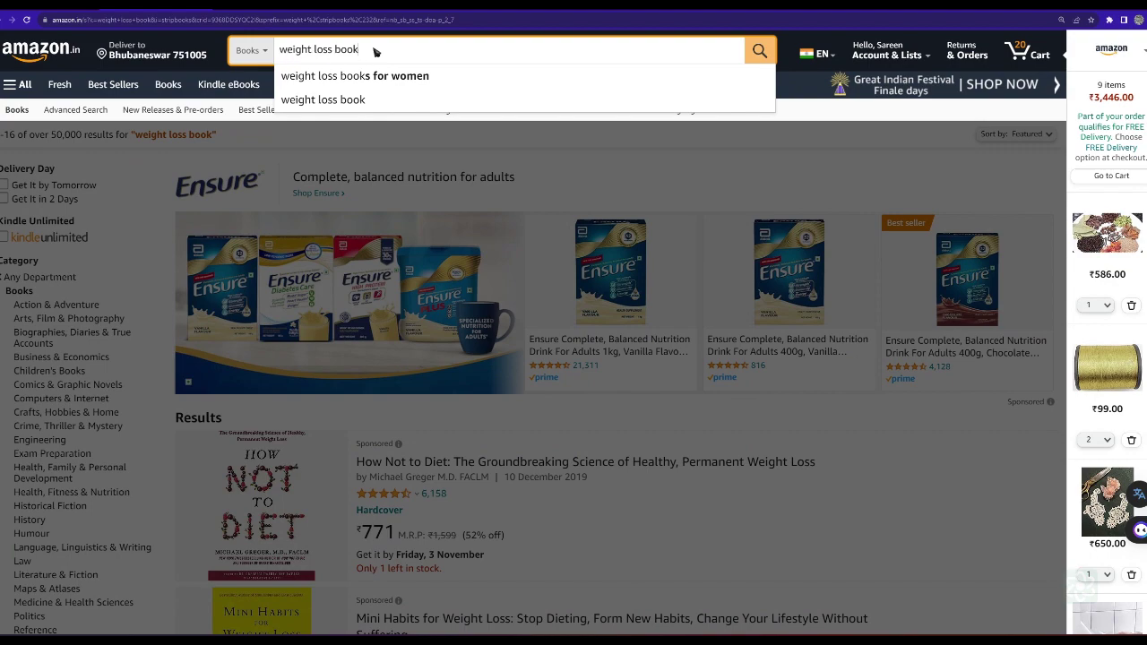
left_click(755, 51)
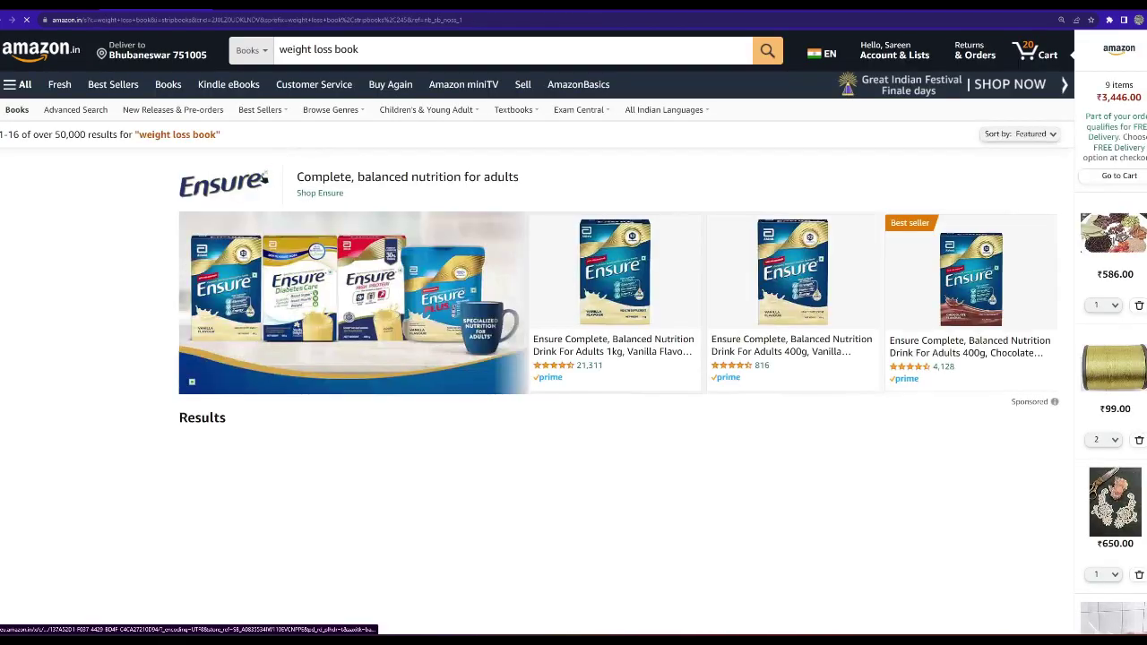
scroll(655, 410, "down", 6)
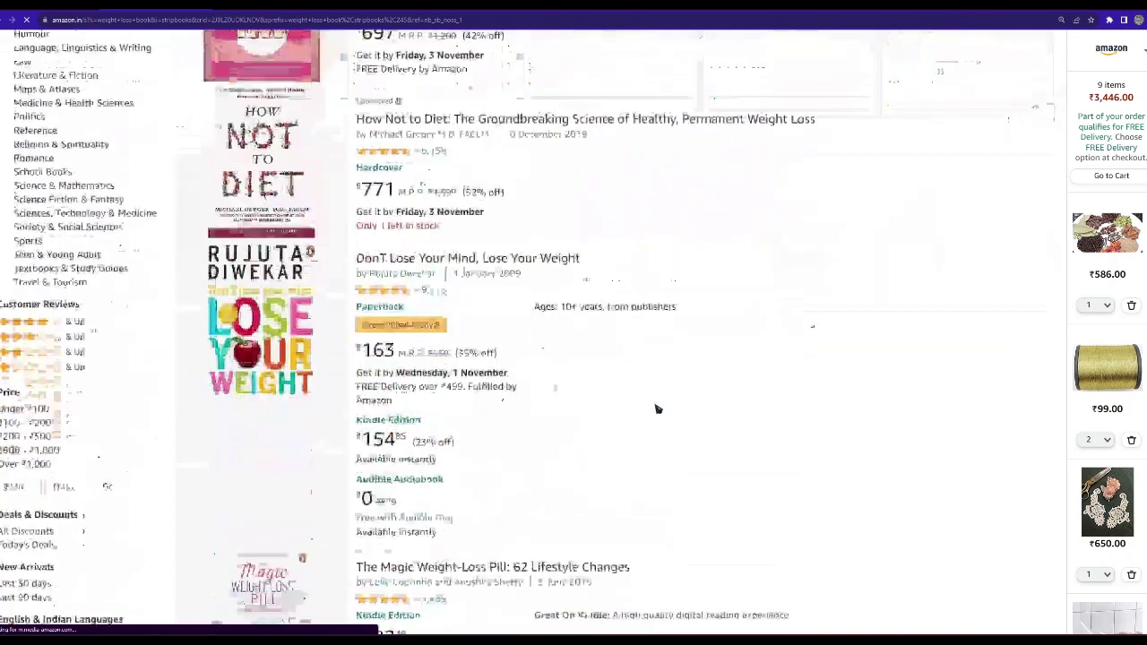
scroll(607, 399, "up", 6)
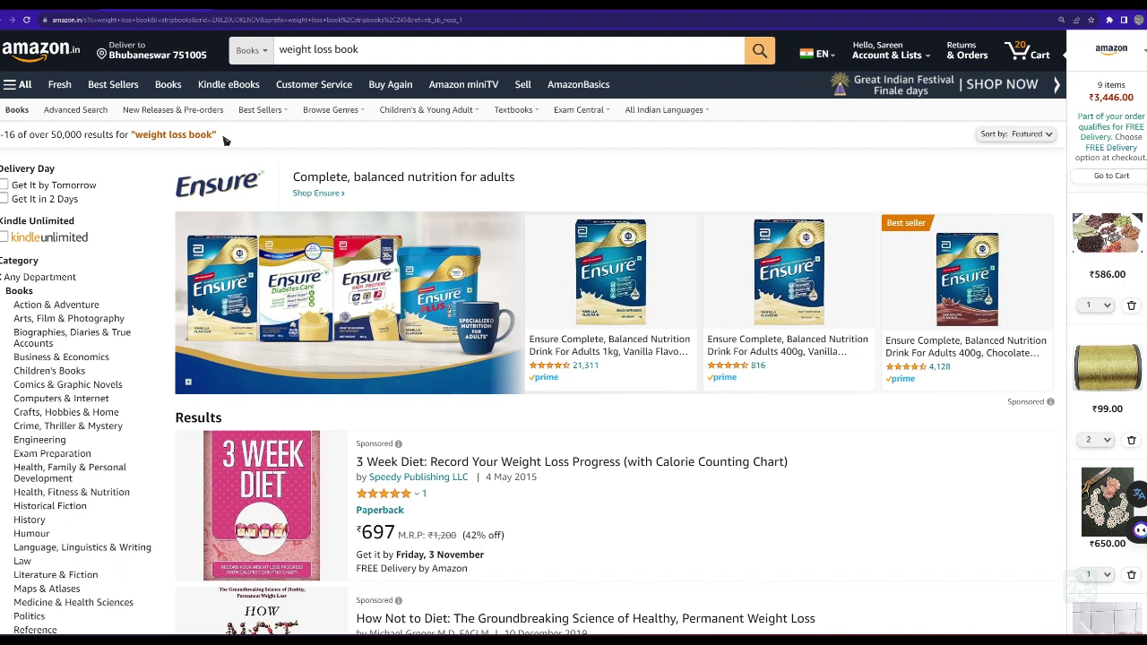
double_click(141, 136)
left_click_drag(177, 139, 218, 136)
left_click(240, 140)
Step: Change the Books search to "weight loss tips" to check how many competing titles it has
left_click(364, 52)
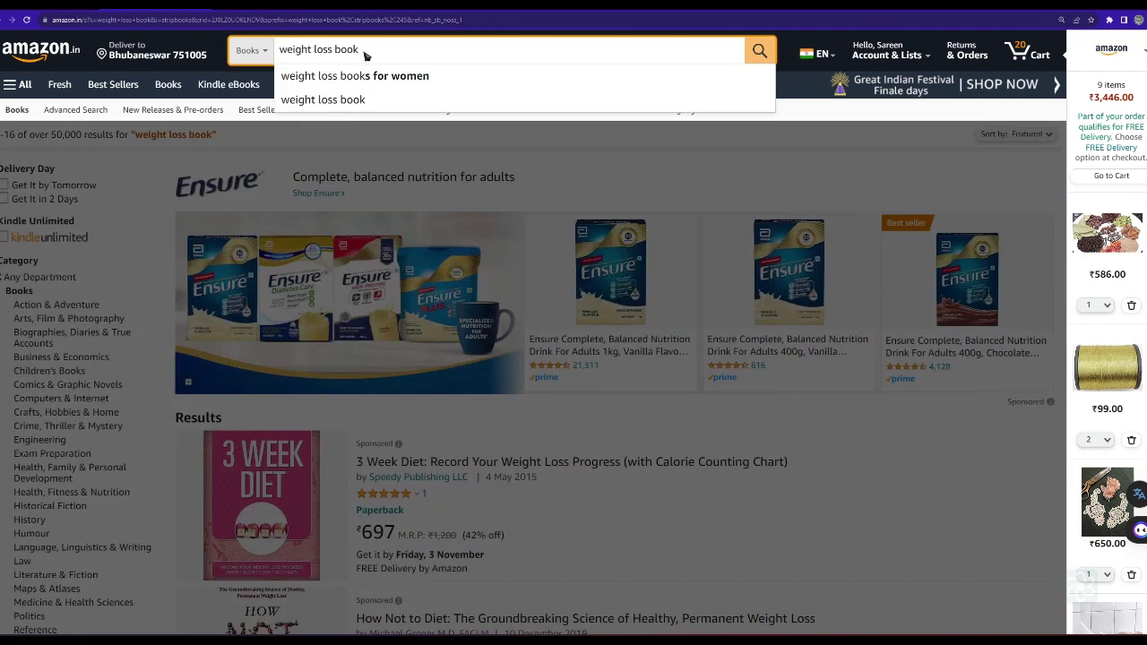
key("BackSpace")
key("BackSpace")
key("BackSpace")
key("BackSpace")
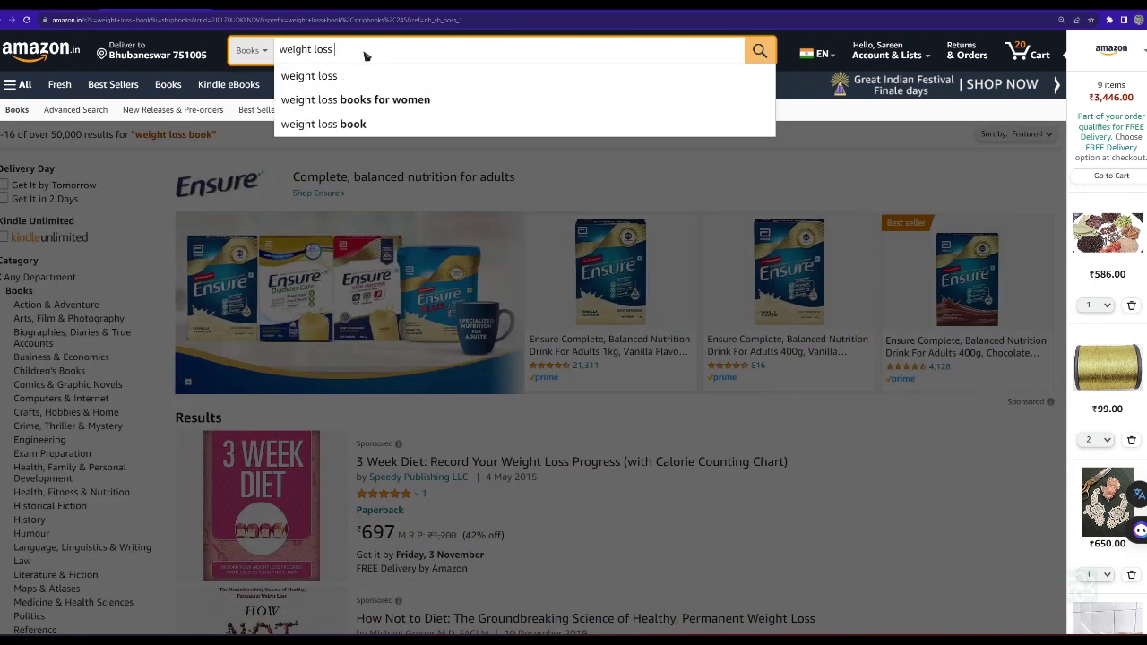
type("tips")
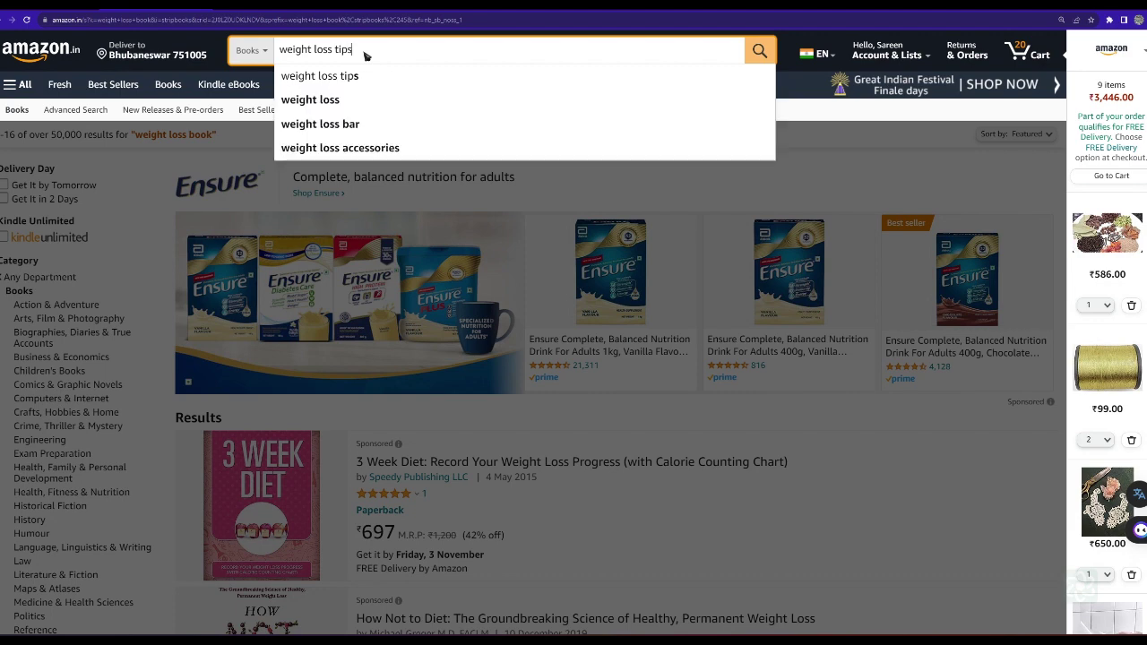
key("Return")
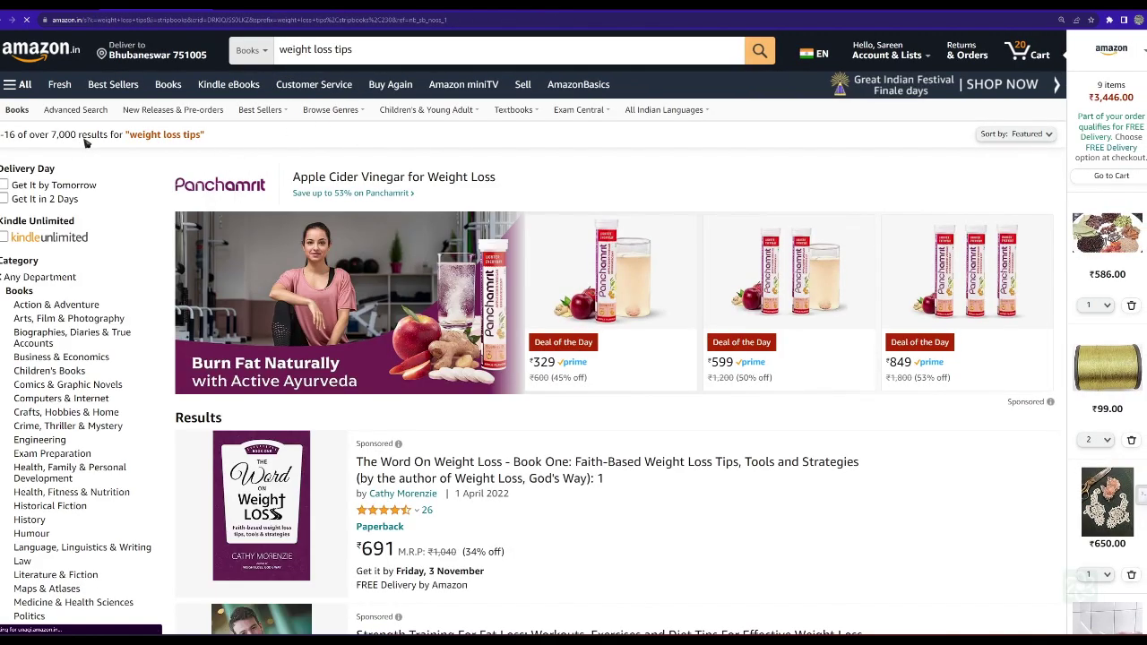
Step: Replace the Books search with "youtube" to check the competition for that keyword
left_click(361, 50)
key("BackSpace")
key("BackSpace")
key("BackSpace")
key("BackSpace")
key("BackSpace")
key("BackSpace")
key("BackSpace")
key("BackSpace")
key("BackSpace")
key("BackSpace")
key("BackSpace")
key("BackSpace")
key("BackSpace")
key("BackSpace")
key("BackSpace")
key("BackSpace")
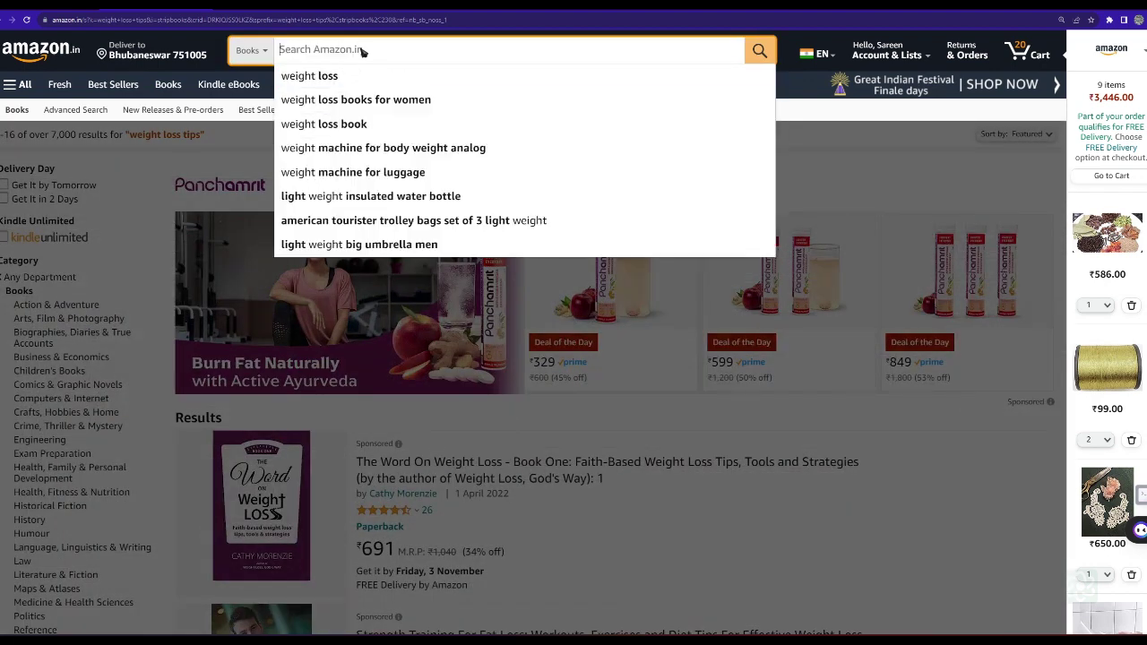
type("youtube")
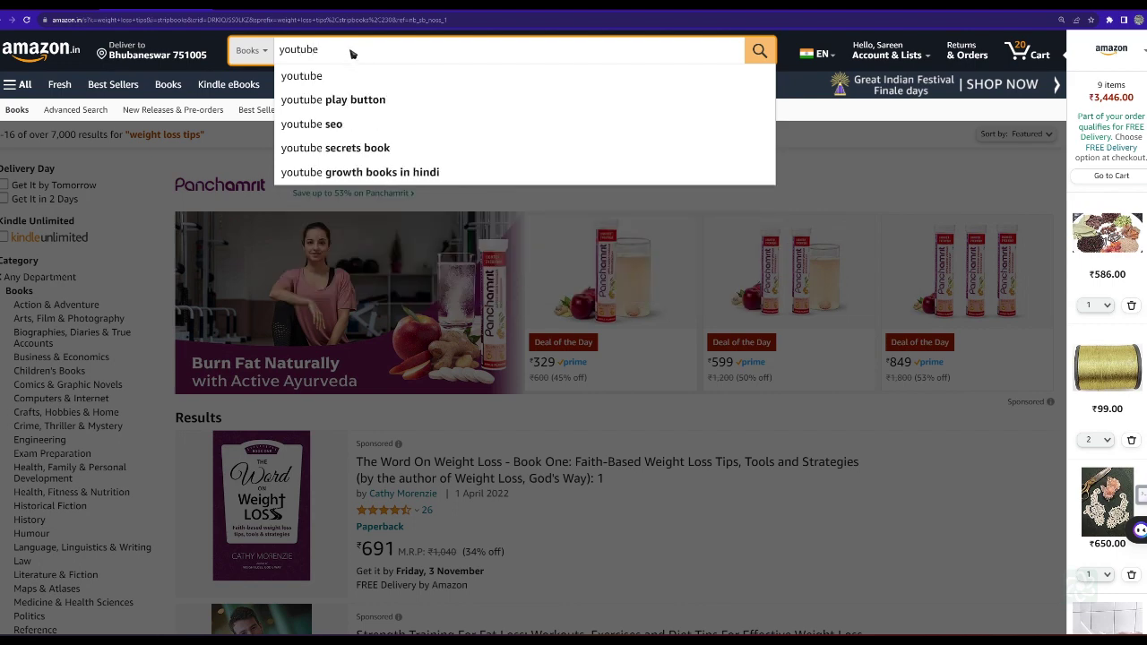
left_click(305, 76)
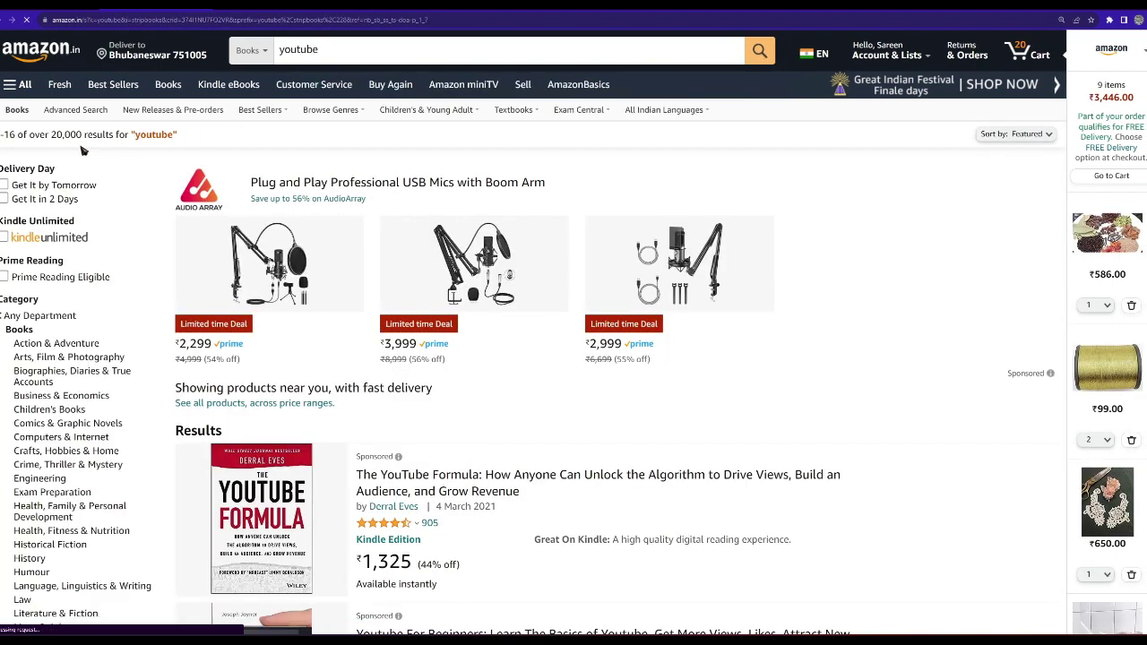
Step: Extend the Books search to "youtube seo" and run it from the matching suggestion
left_click(320, 49)
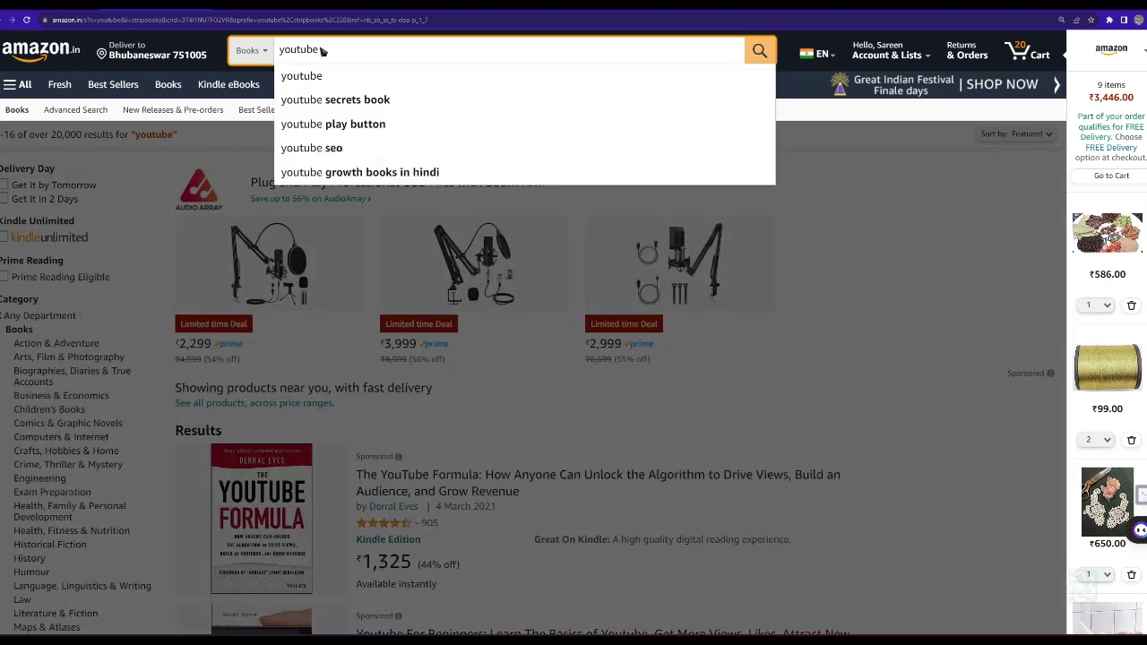
type("seo")
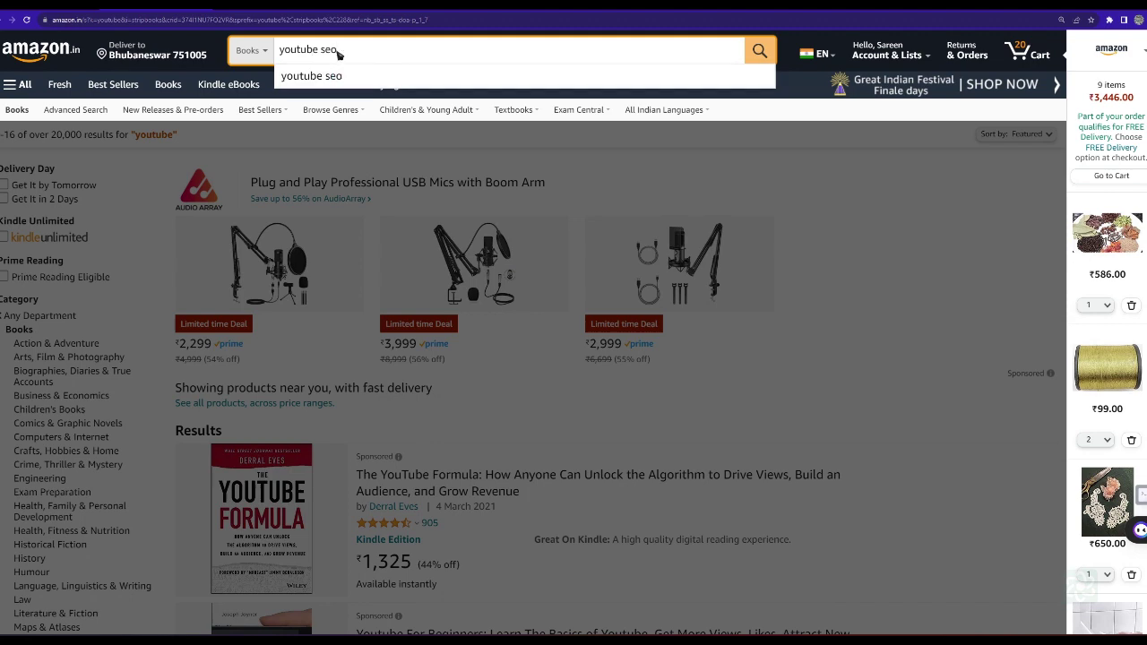
left_click(331, 76)
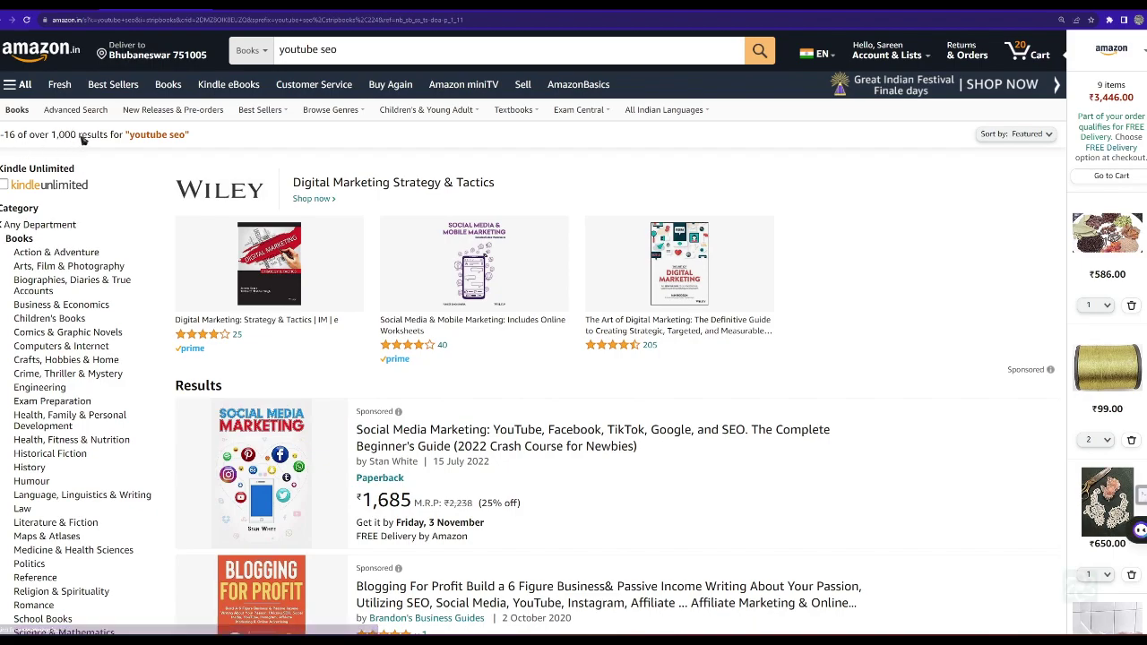
Step: Examine the listed "youtube seo" books, including their titles, prices and publication dates
scroll(434, 252, "down", 1)
scroll(519, 264, "down", 3)
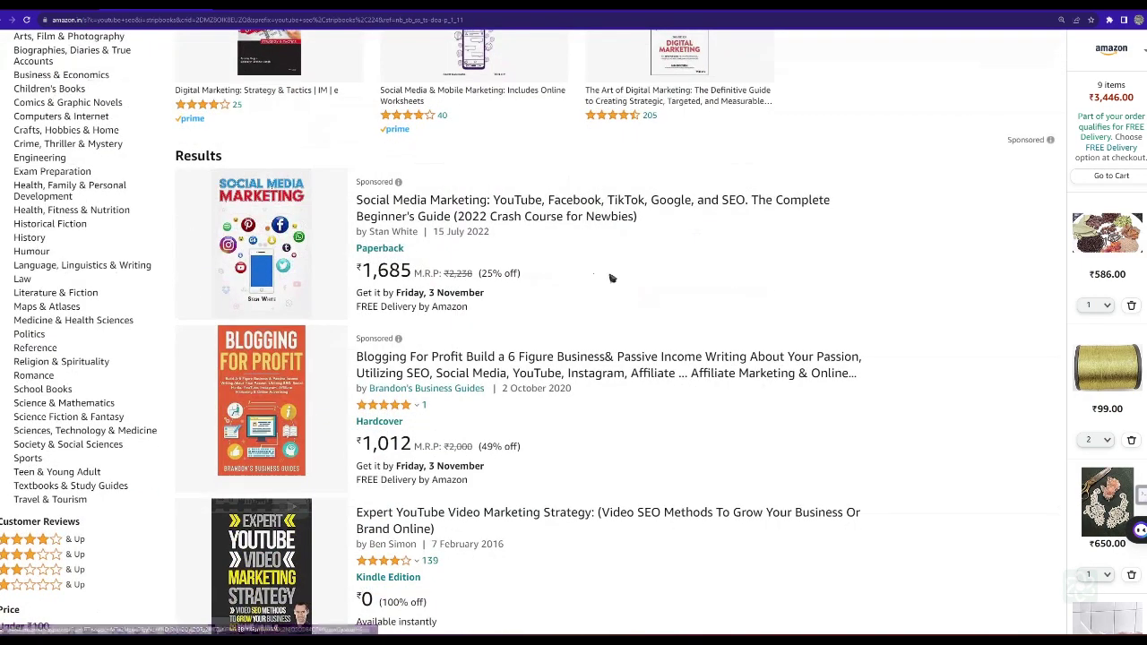
scroll(613, 273, "down", 7)
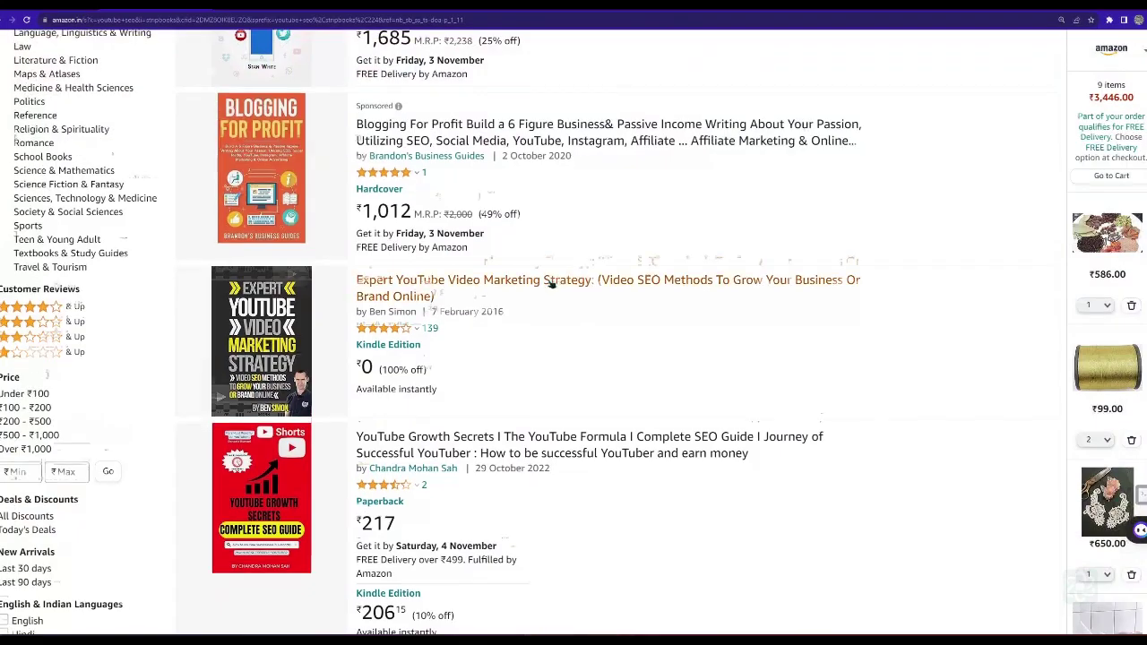
scroll(542, 284, "down", 2)
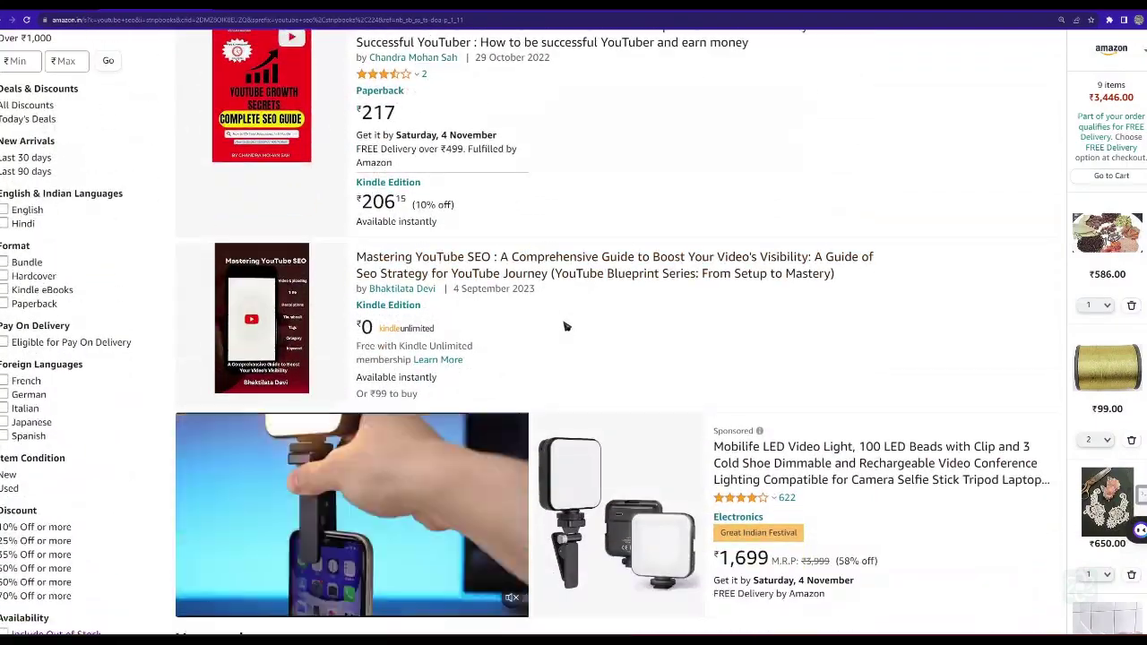
scroll(566, 326, "down", 3)
scroll(598, 307, "down", 3)
scroll(573, 310, "up", 13)
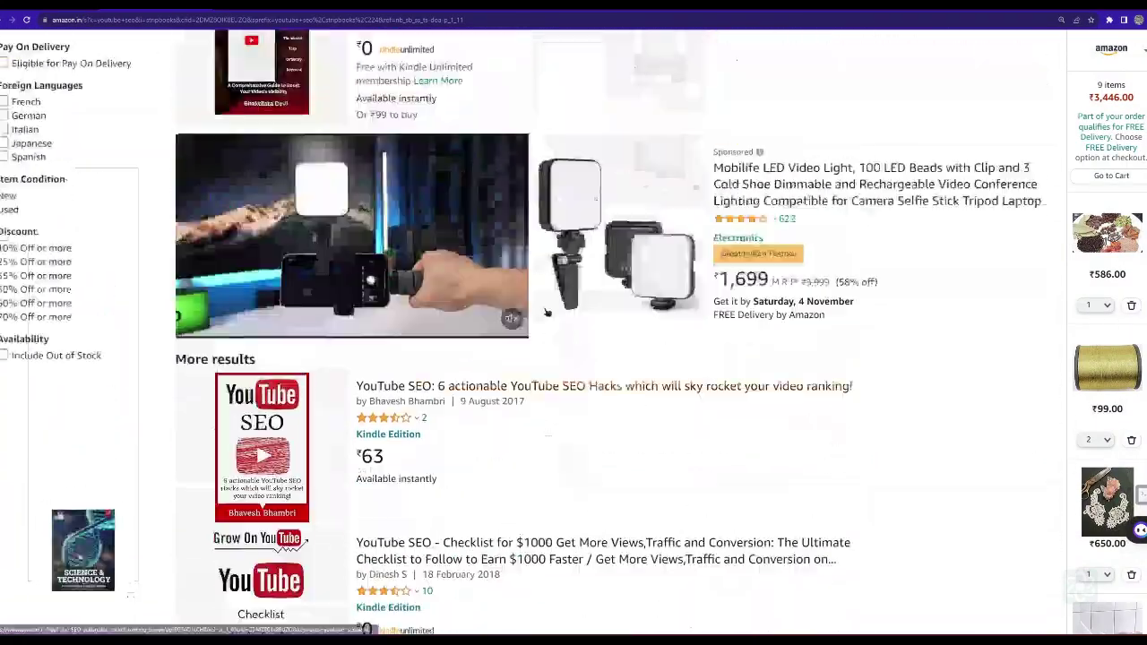
scroll(538, 314, "up", 5)
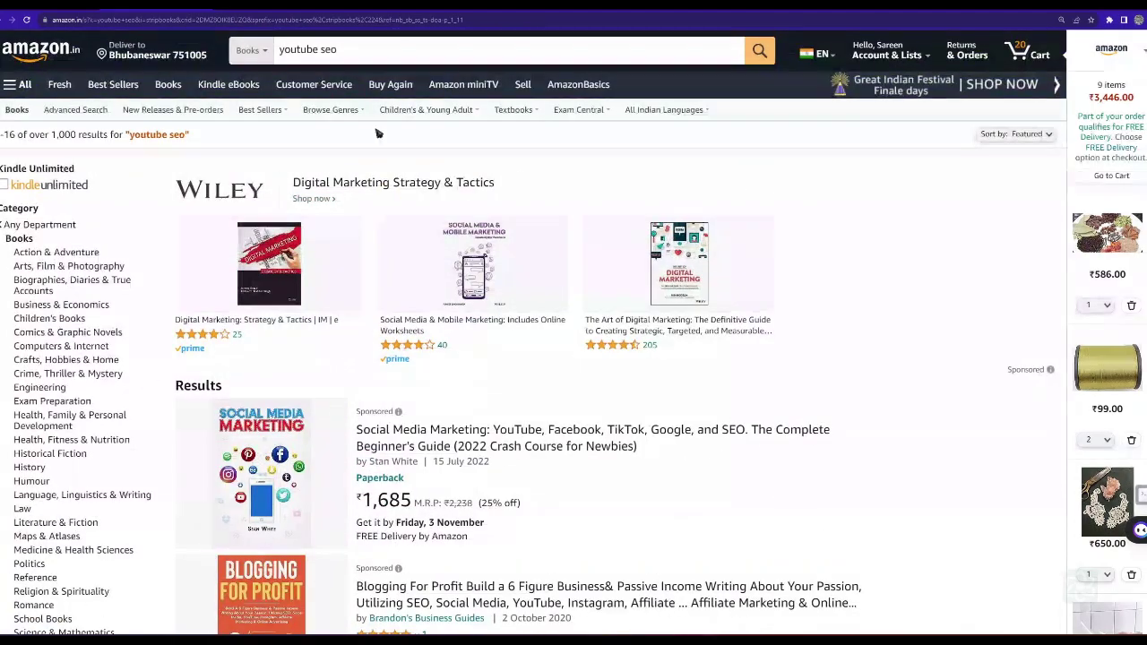
Step: Shorten the Books query back to "youtube" and rerun the search to compare the number of competing titles
left_click_drag(280, 52, 353, 53)
left_click(354, 54)
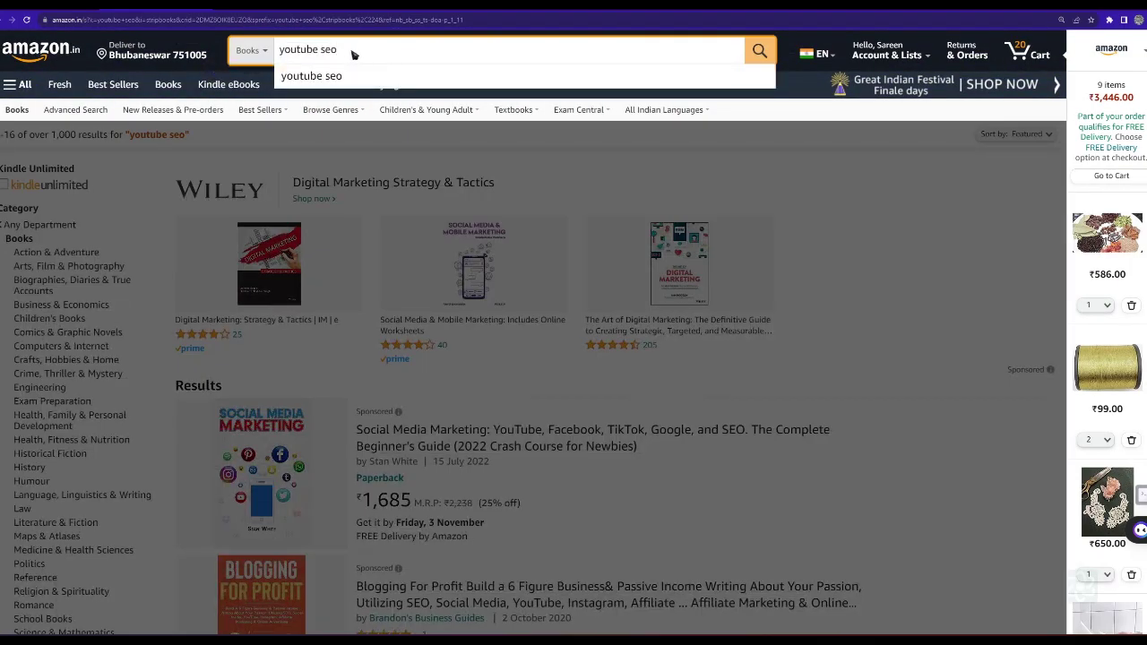
key("BackSpace")
key("BackSpace")
key("BackSpace")
key("Return")
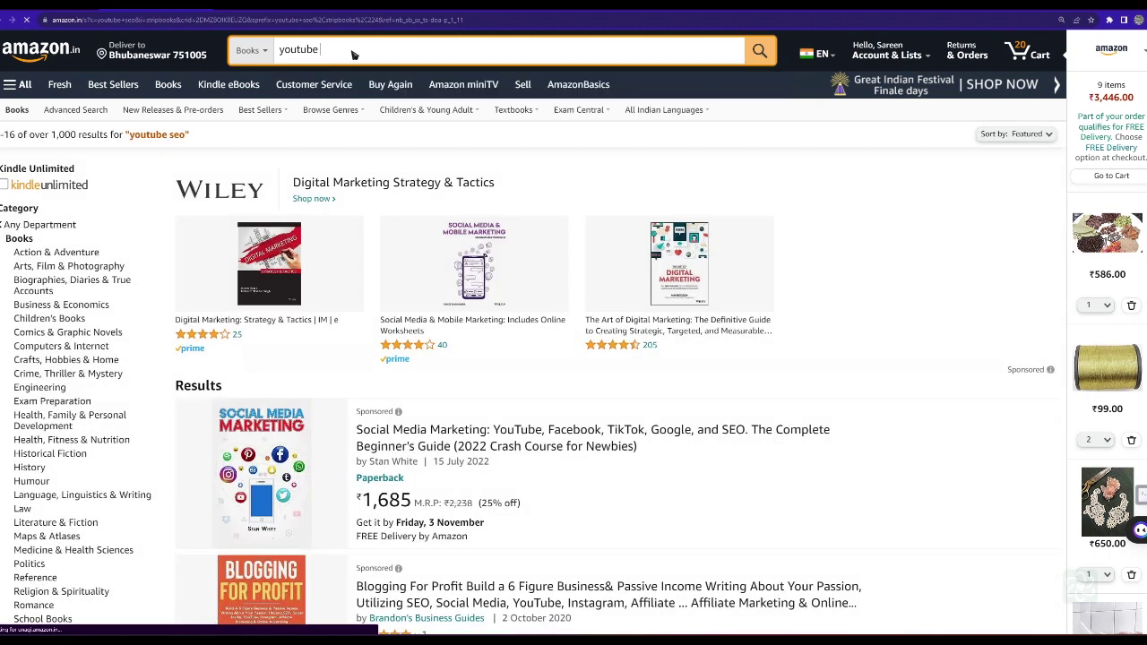
Step: Narrow the search again to the suggested "youtube seo" query and rerun it to recheck its competition
left_click(330, 51)
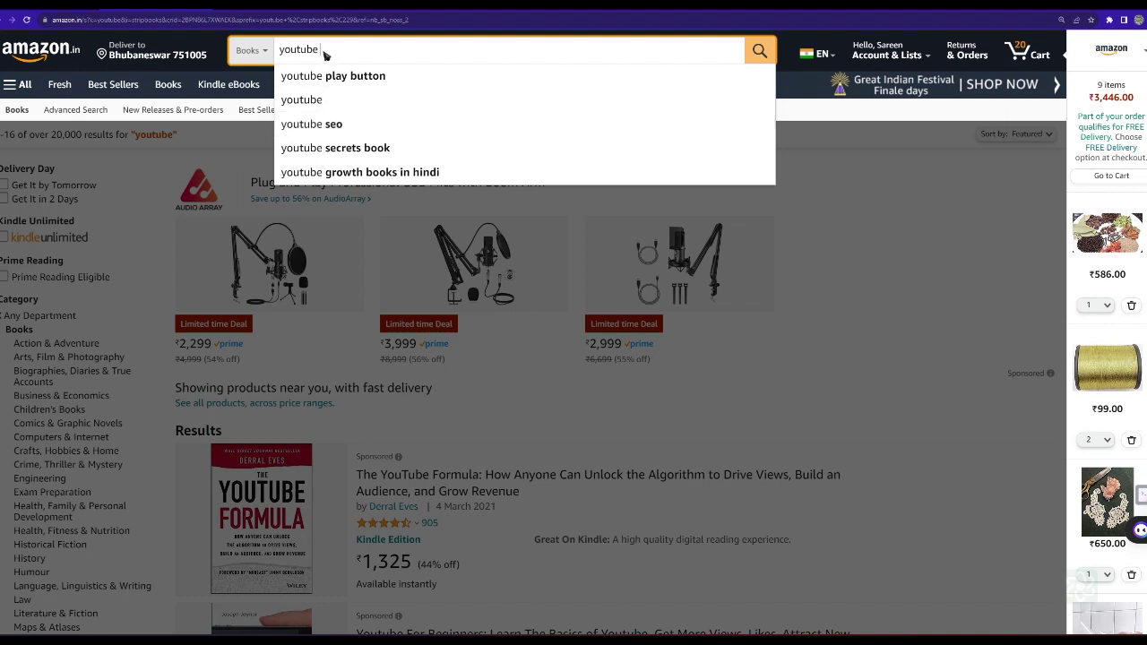
left_click(316, 126)
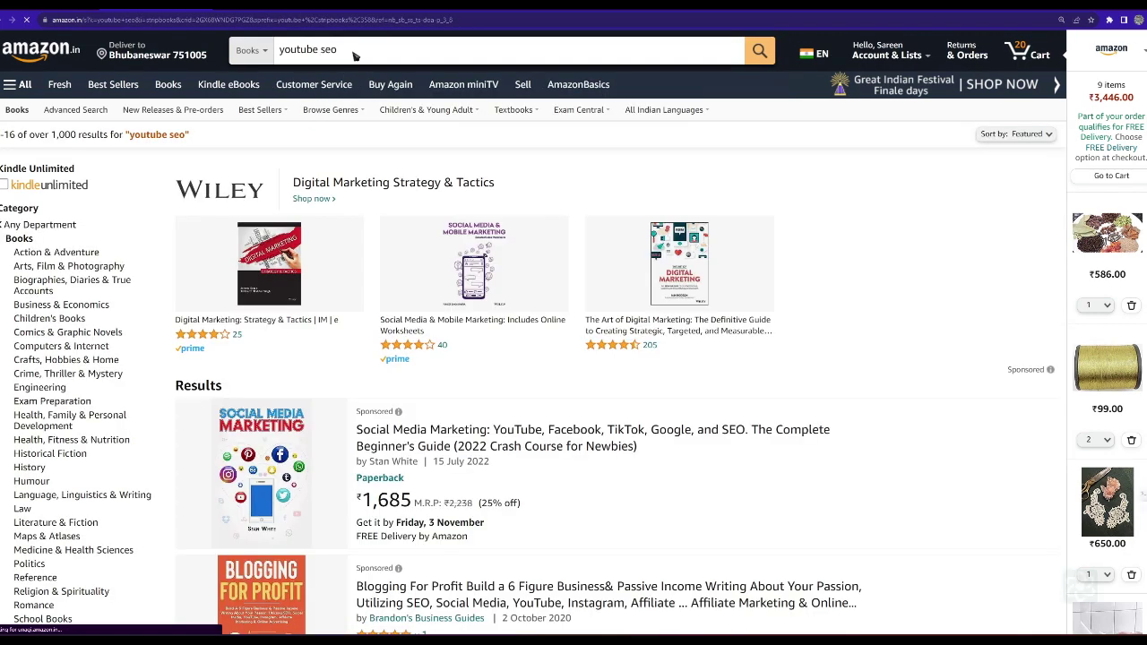
left_click(353, 52)
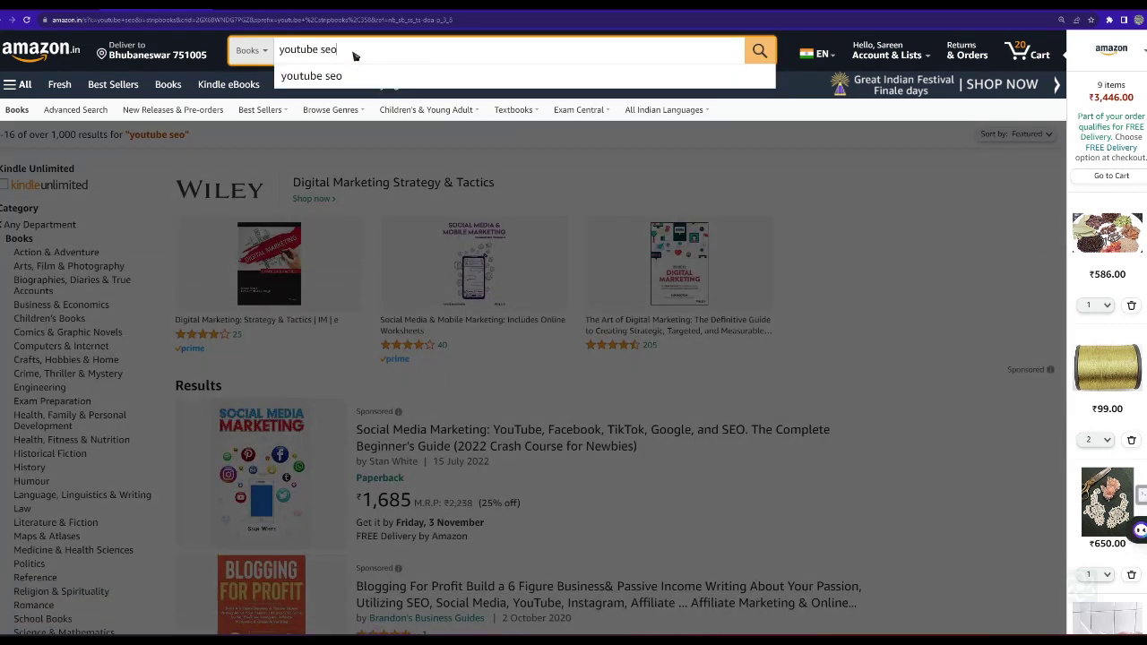
left_click(319, 76)
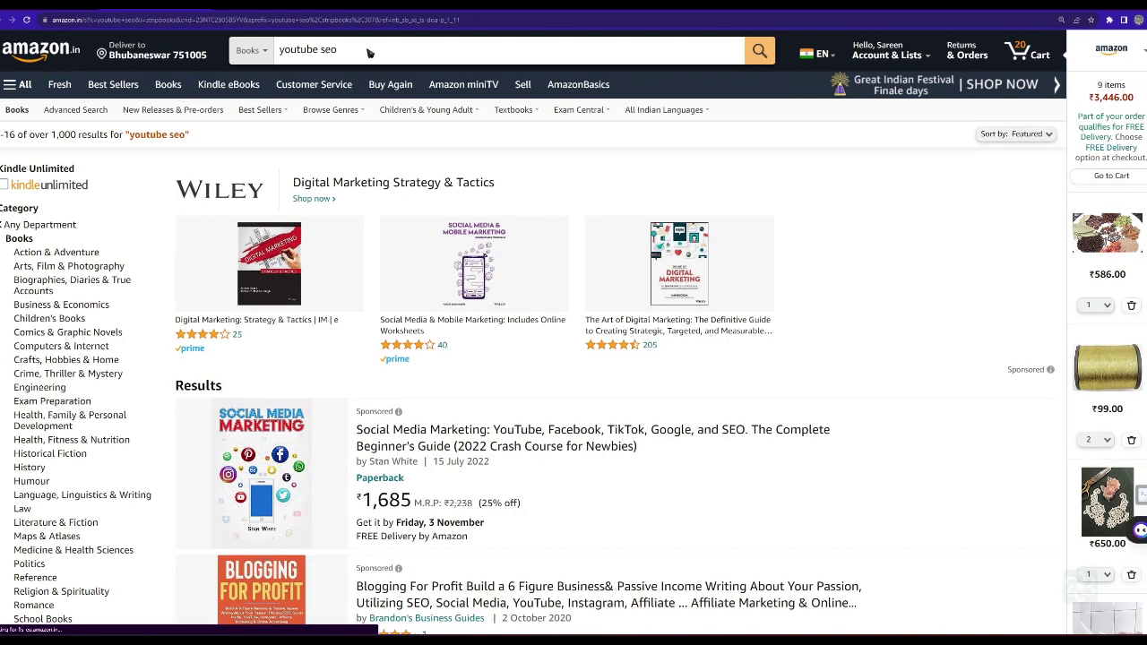
Step: Search Books for the longer keyword "youtube seo in 7 days" to check its competition
left_click(355, 54)
type("i")
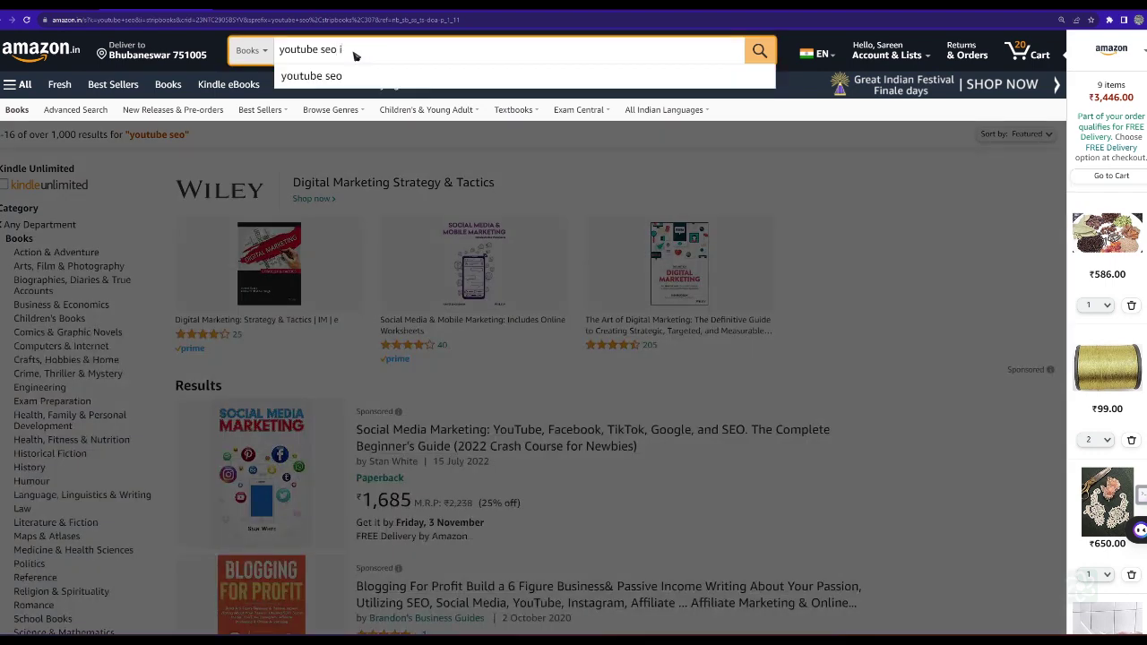
type("n 7 days")
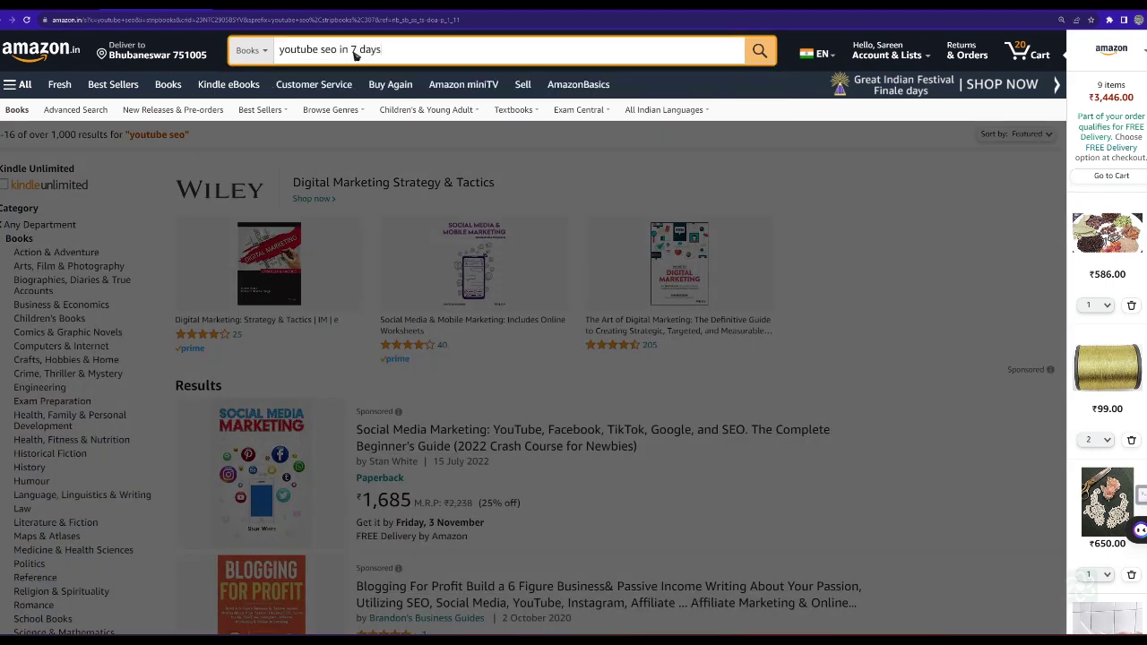
key("Return")
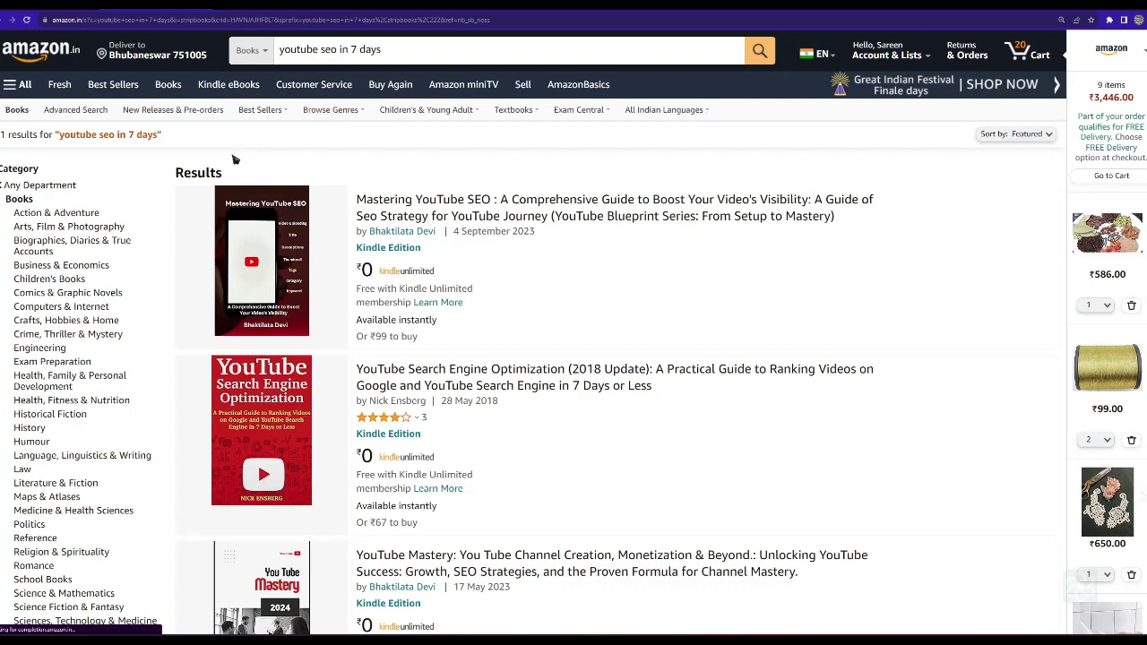
Step: Replace "in 7 days" with "book" in the query and search Books for "youtube seo book"
left_click(388, 52)
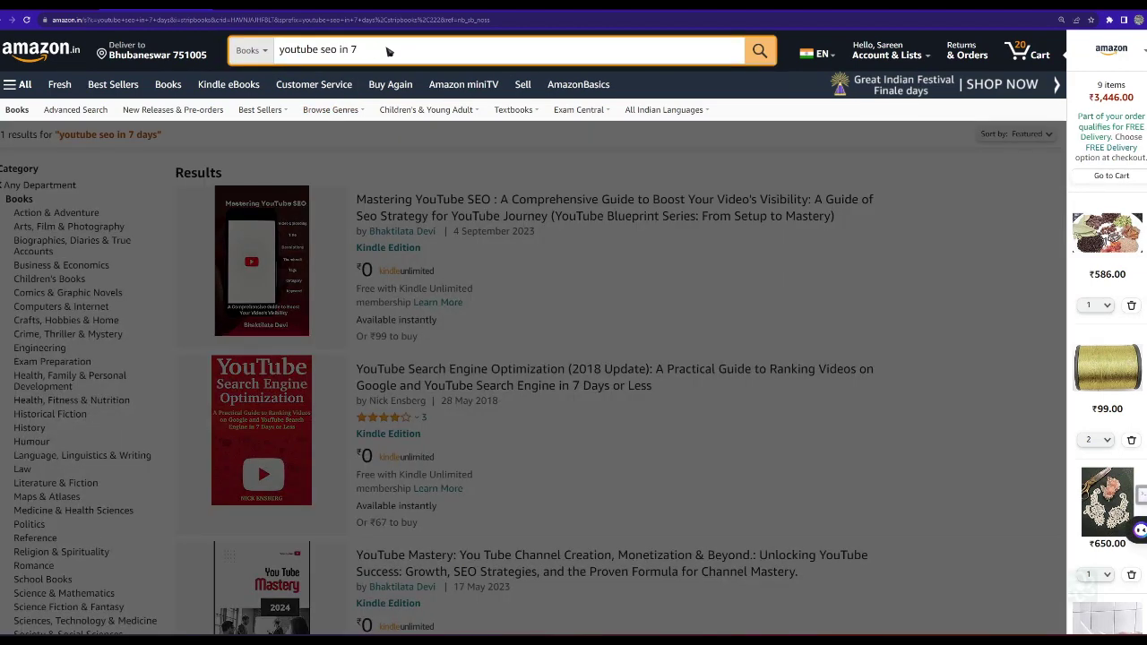
key("BackSpace")
key("BackSpace")
type("book")
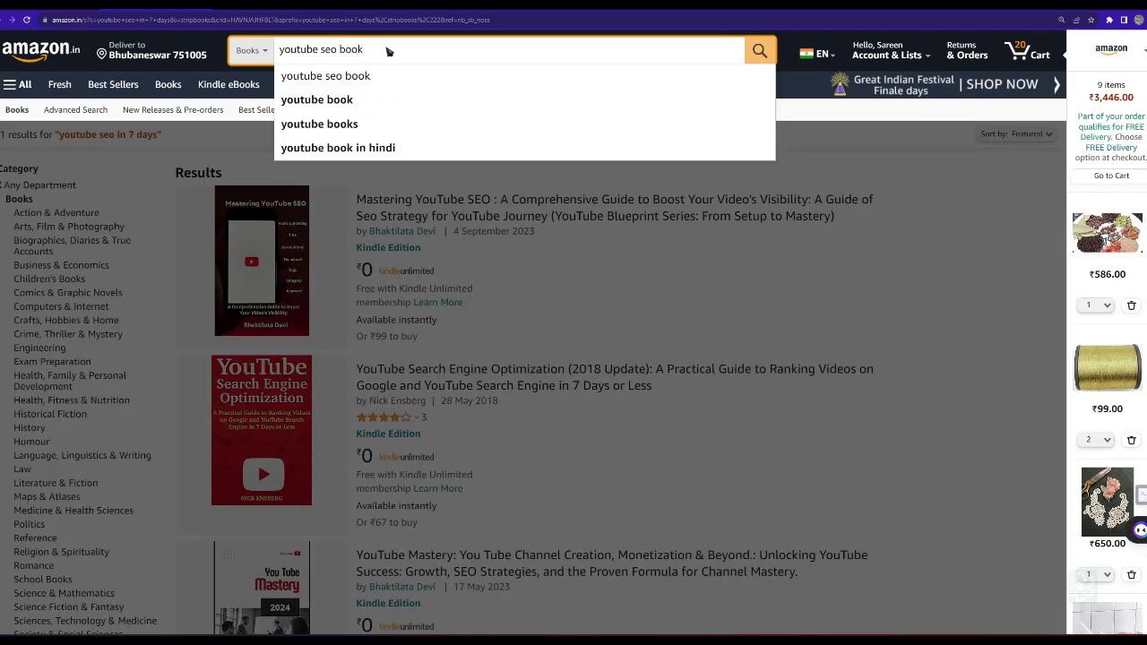
key("Return")
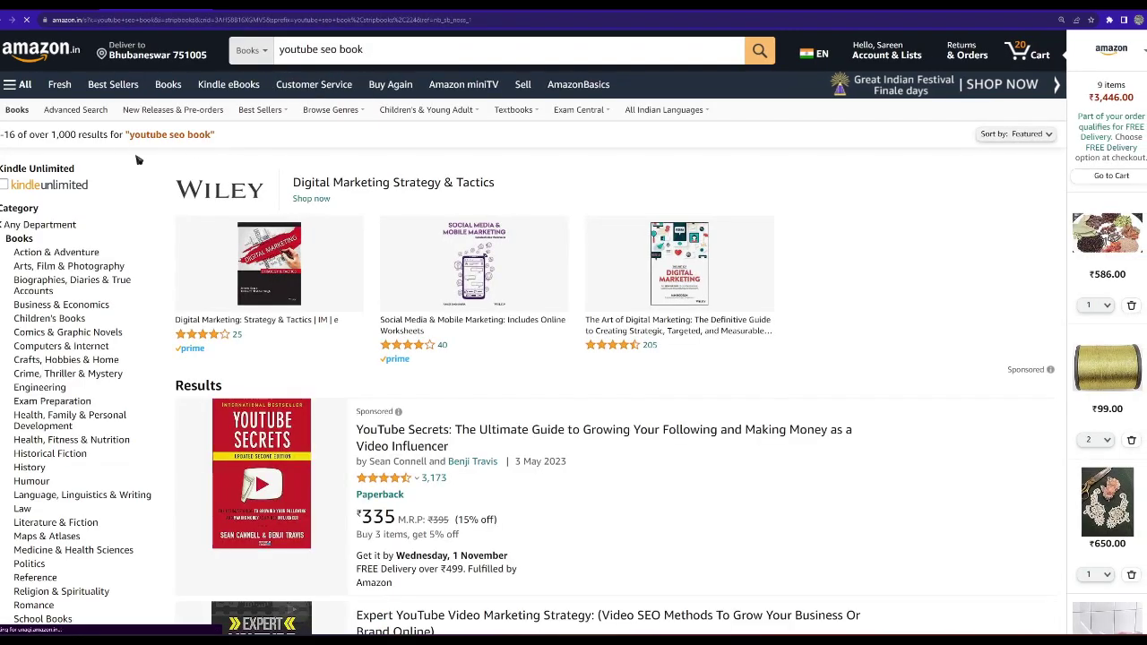
Step: Examine the titles of the competing books listed for "youtube seo book"
scroll(535, 219, "down", 3)
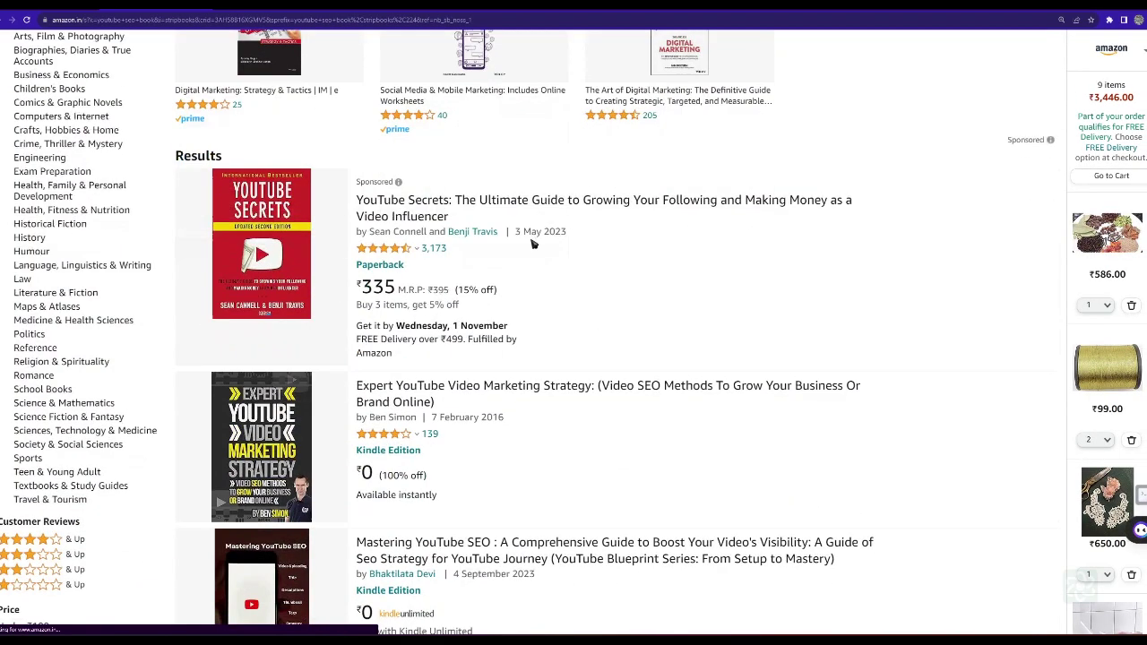
scroll(533, 248, "down", 5)
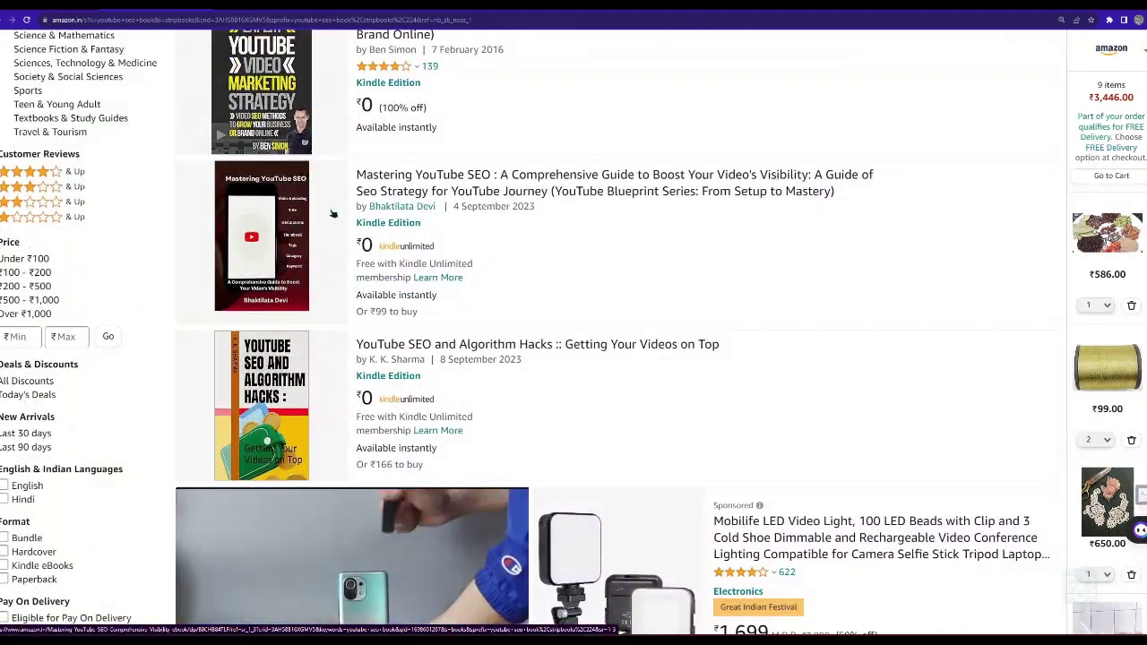
scroll(333, 217, "down", 2)
scroll(333, 217, "down", 12)
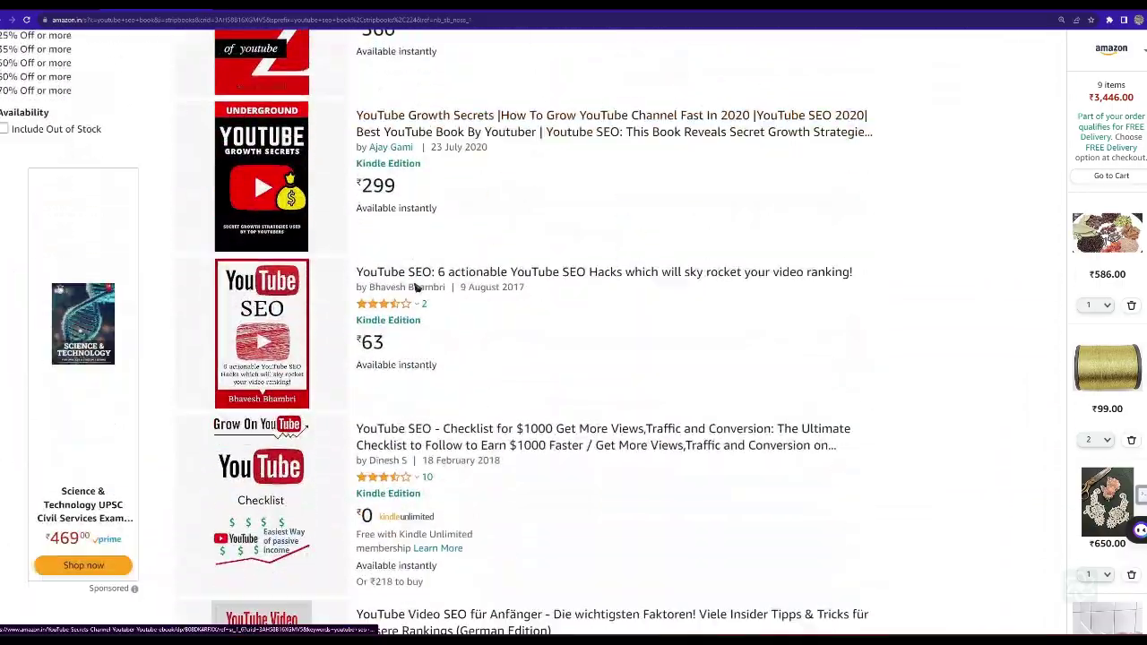
scroll(415, 286, "down", 2)
scroll(415, 286, "up", 14)
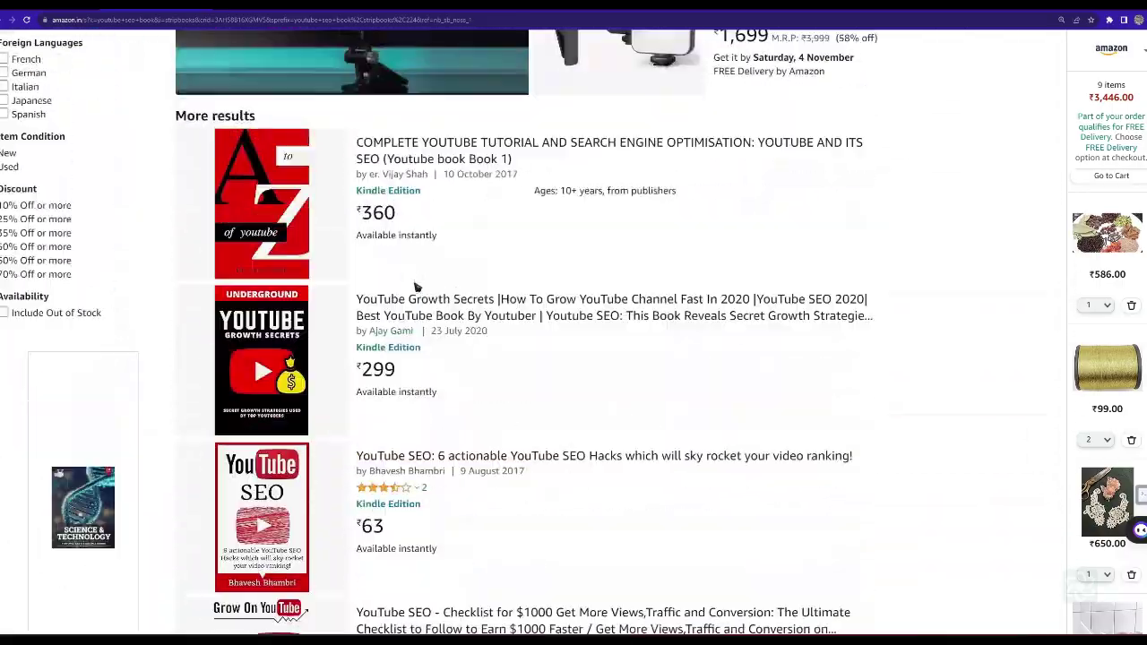
scroll(415, 286, "up", 10)
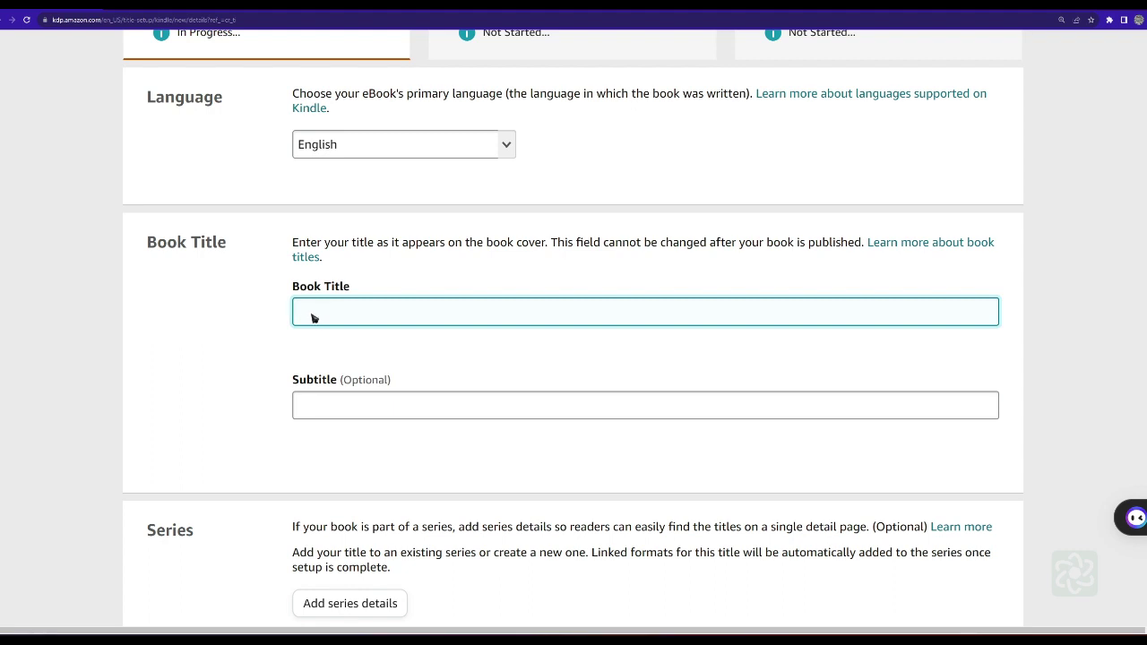
Step: Enter "Youtube SEO Mastery" as the book title and "Strategy for youtube seo" as the subtitle on the KDP details form
left_click(306, 410)
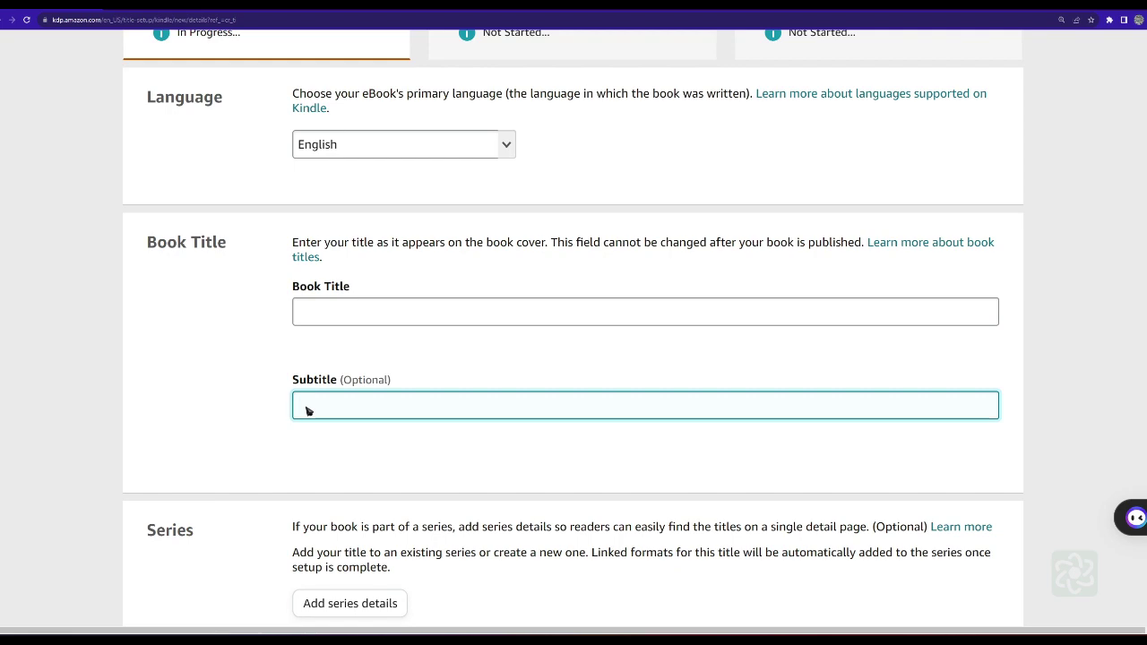
scroll(439, 348, "down", 2)
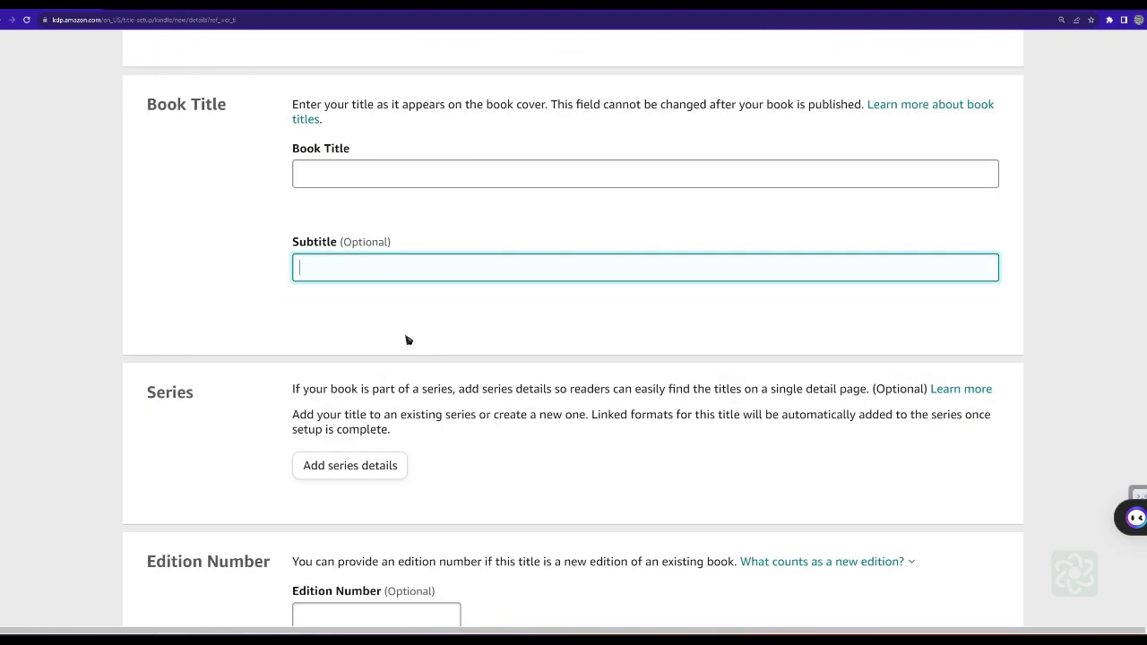
left_click(312, 181)
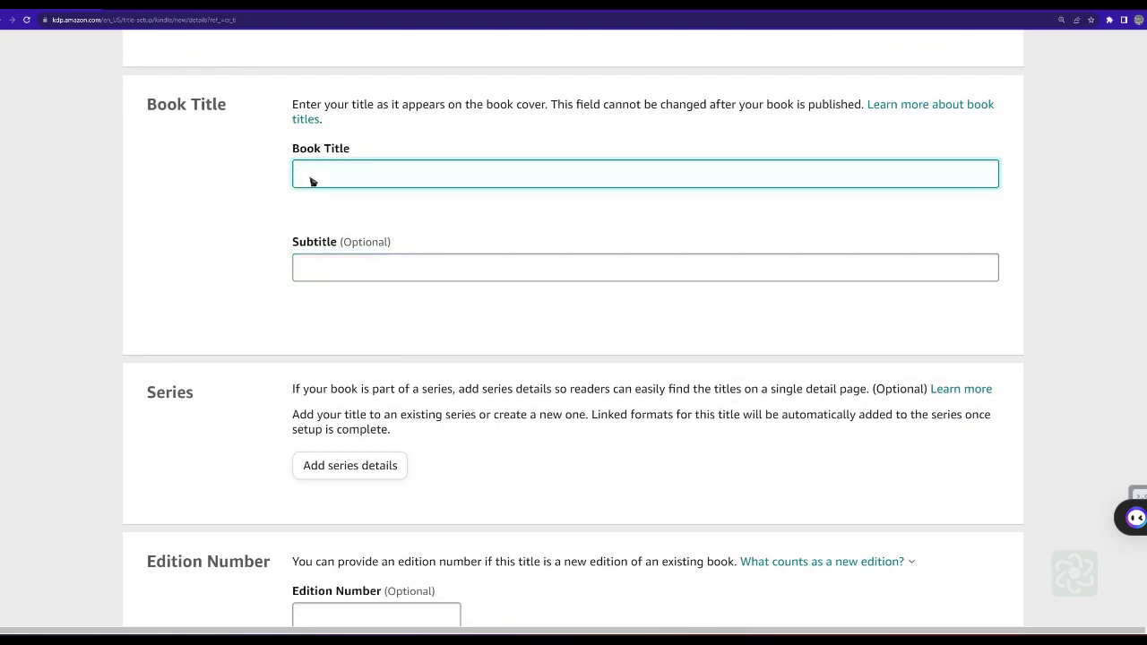
type("Youtube SEO Mastery")
left_click(328, 271)
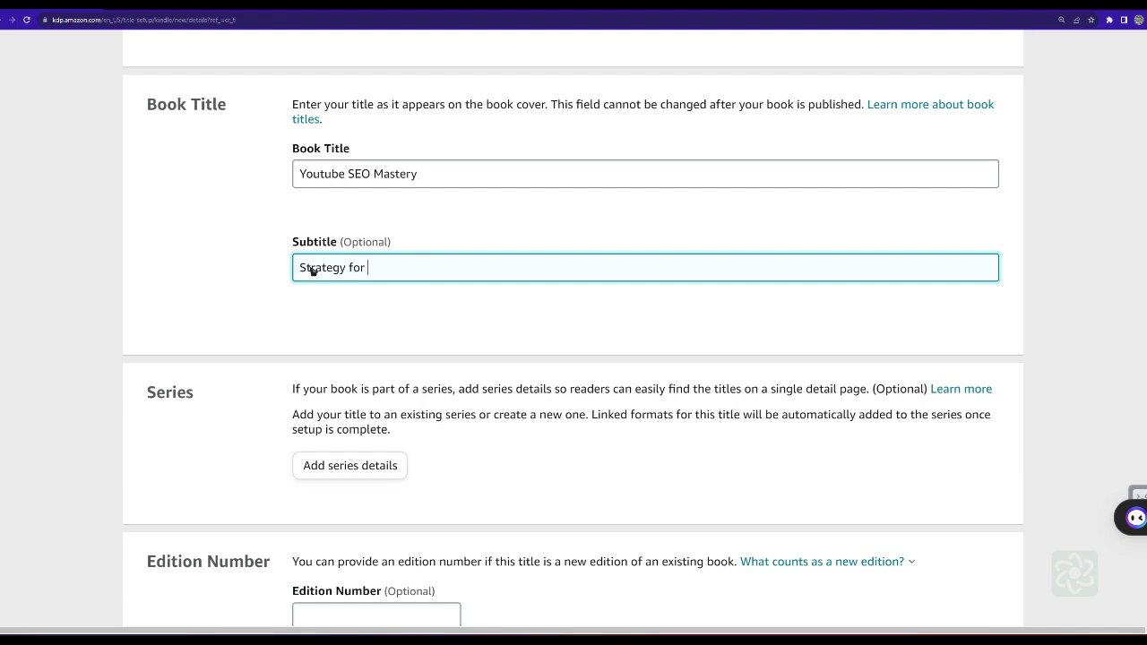
type("be seo")
Step: Copy the subtitle "Strategy for youtube seo" and search for it in the Amazon.in Books department
left_click_drag(446, 268, 291, 278)
key("ctrl+c")
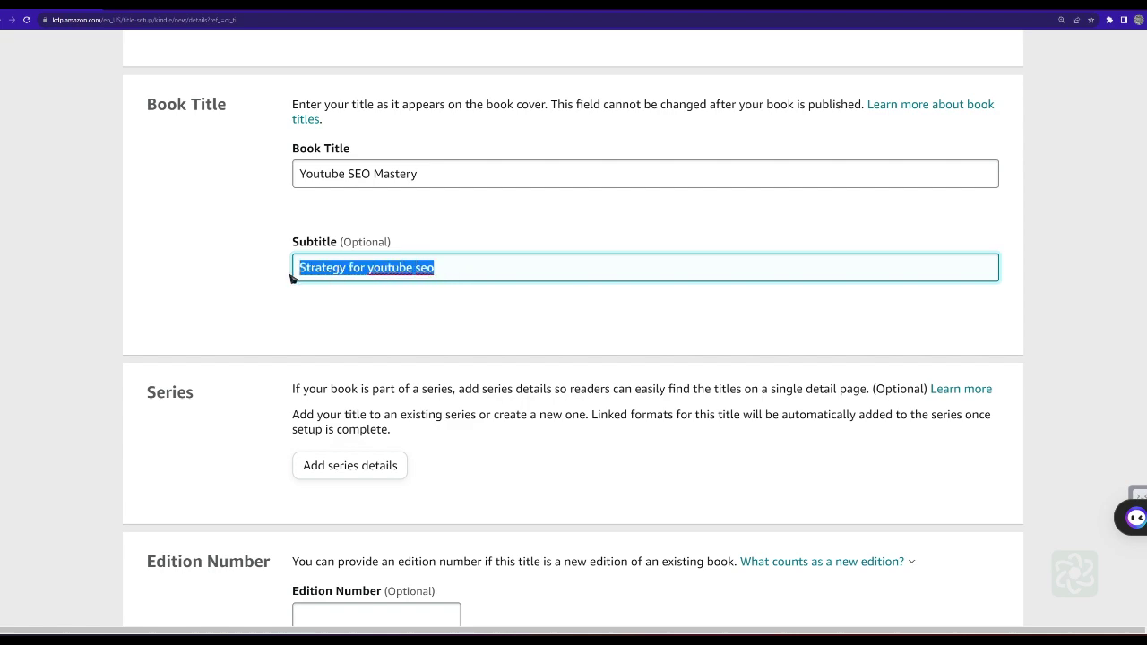
right_click(363, 268)
left_click(435, 295)
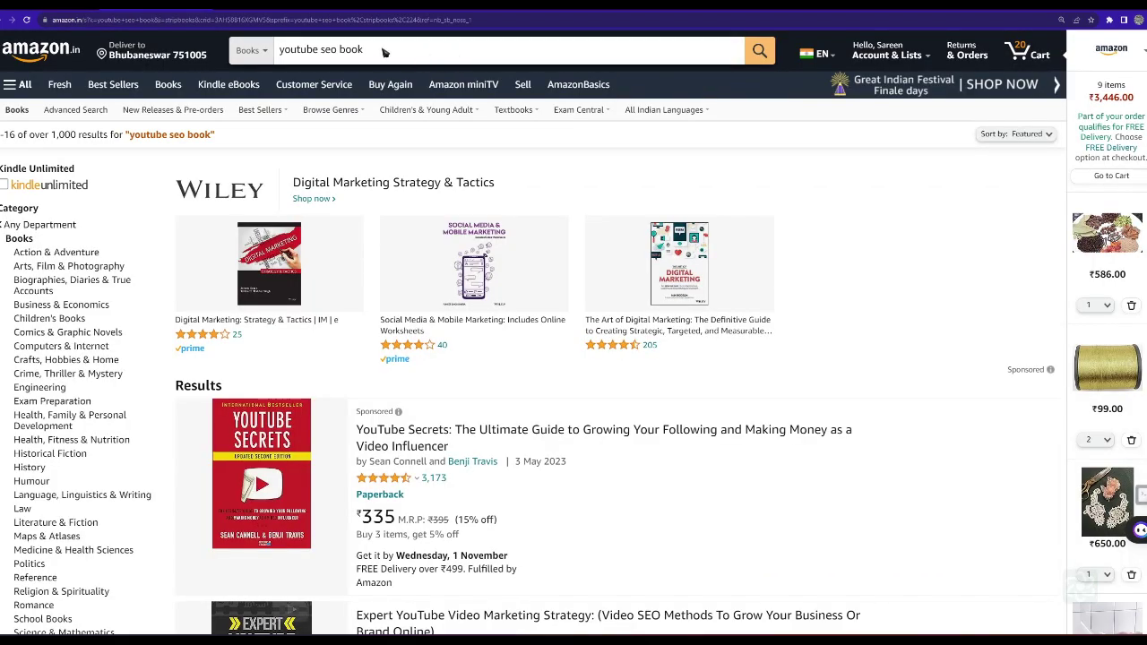
left_click_drag(384, 49, 291, 51)
right_click(319, 43)
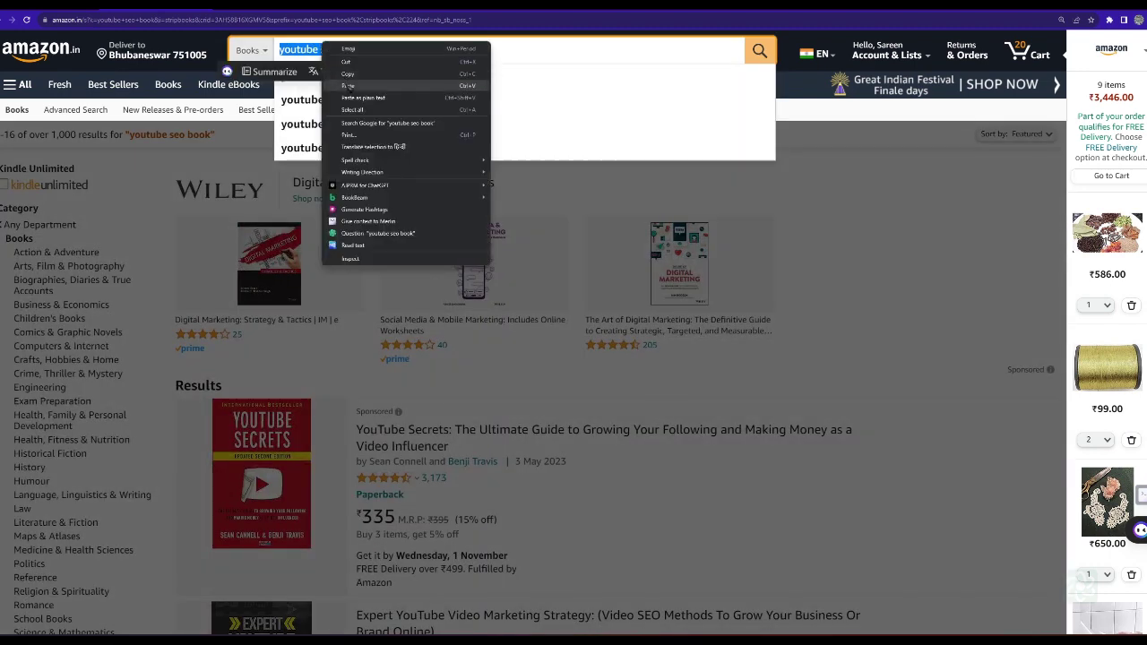
left_click(359, 86)
left_click(758, 51)
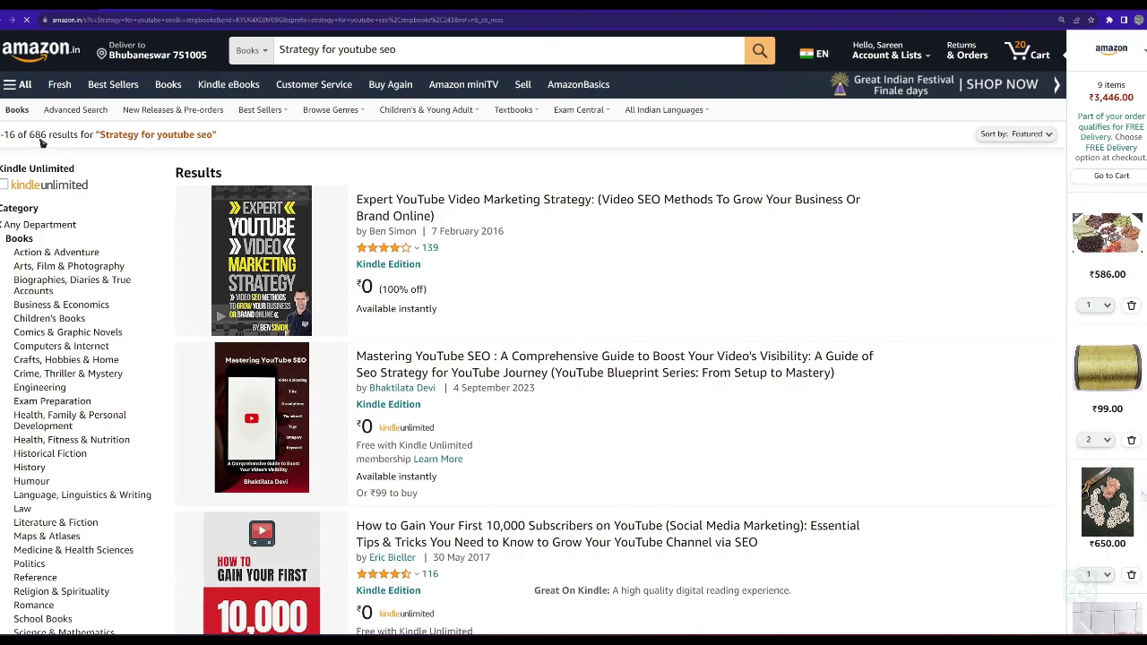
Step: Open the first listed book, "Expert YouTube Video Marketing Strategy", from the search results
scroll(583, 264, "down", 2)
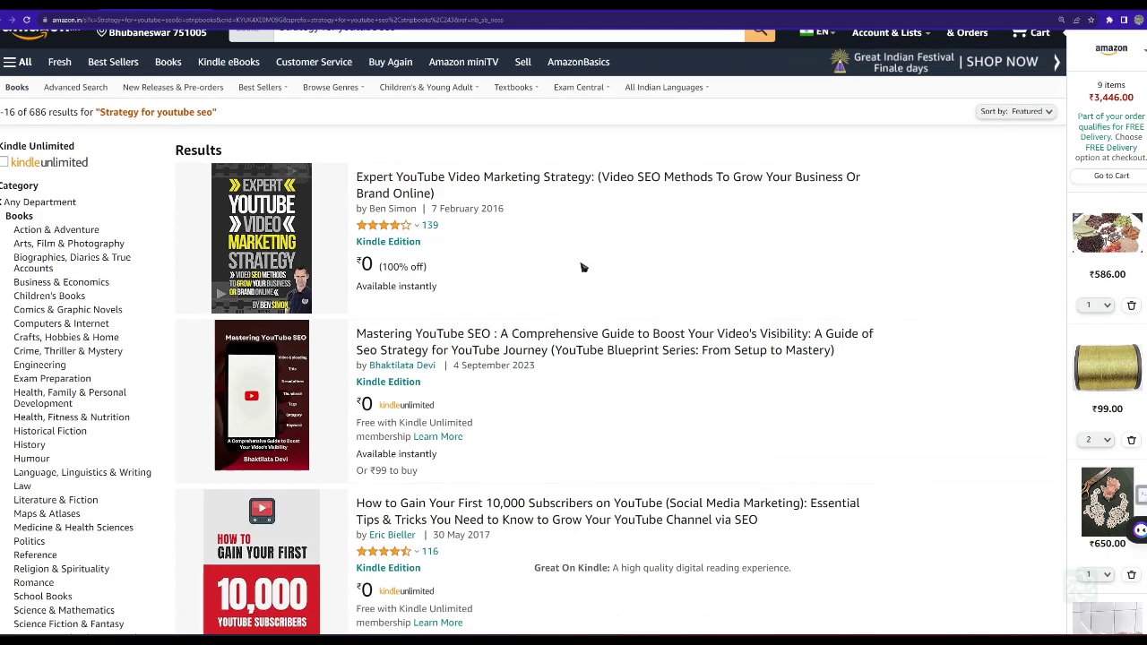
scroll(402, 230, "up", 1)
left_click(397, 225)
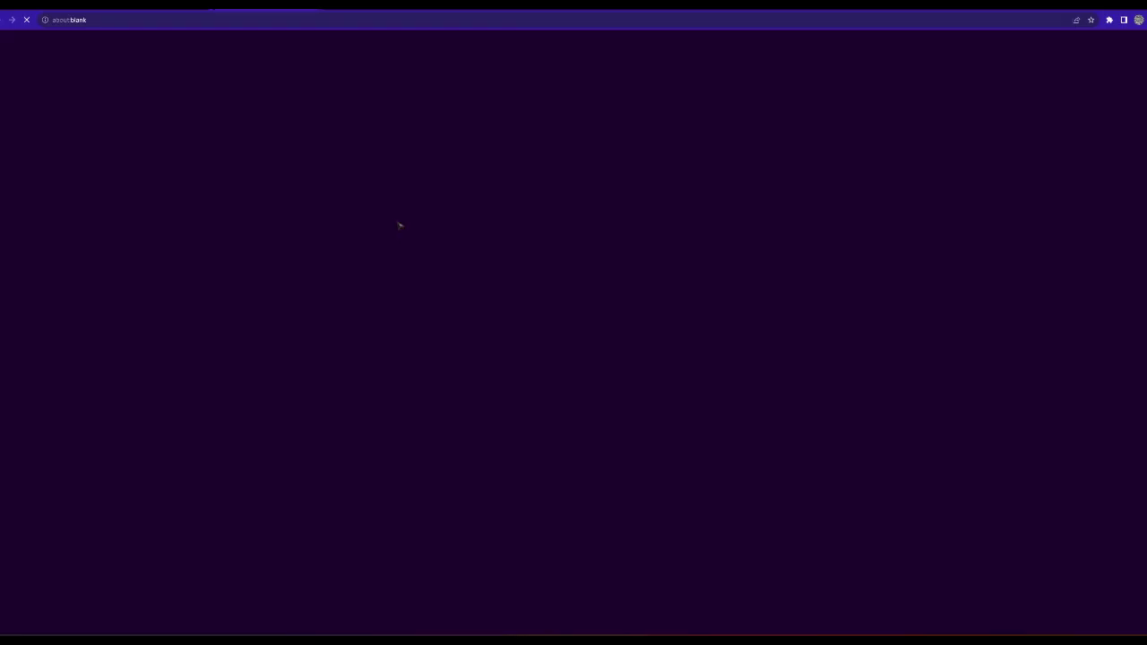
Step: Examine the title, description and product details on the opened Kindle book's page, including its best-seller category ranks
scroll(325, 244, "down", 2)
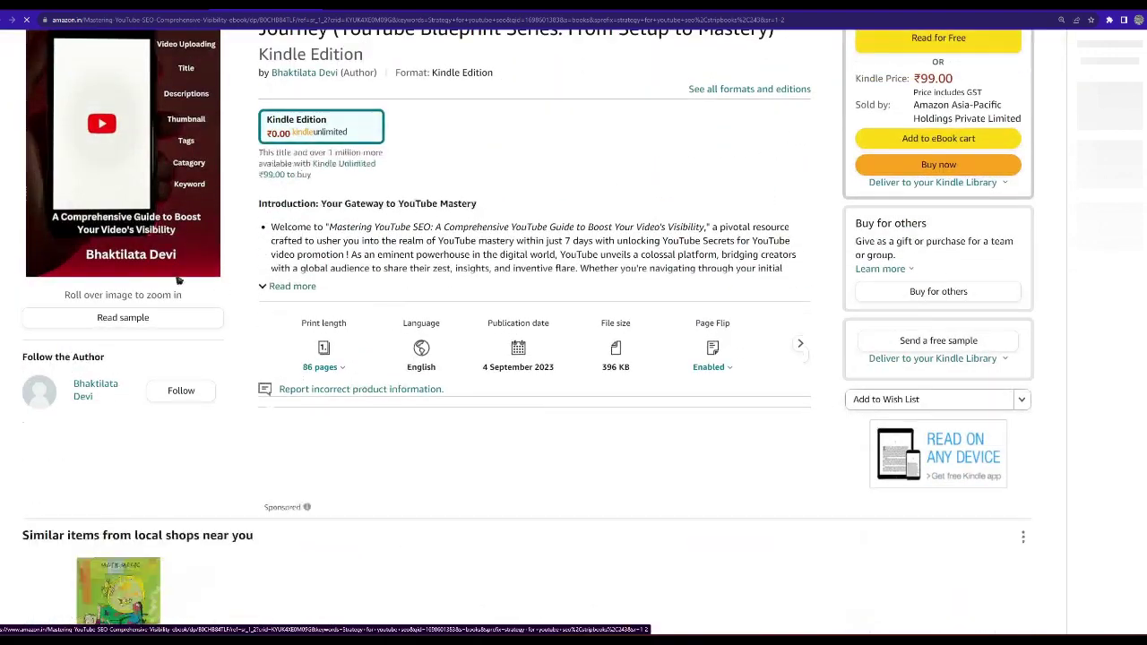
scroll(522, 270, "up", 2)
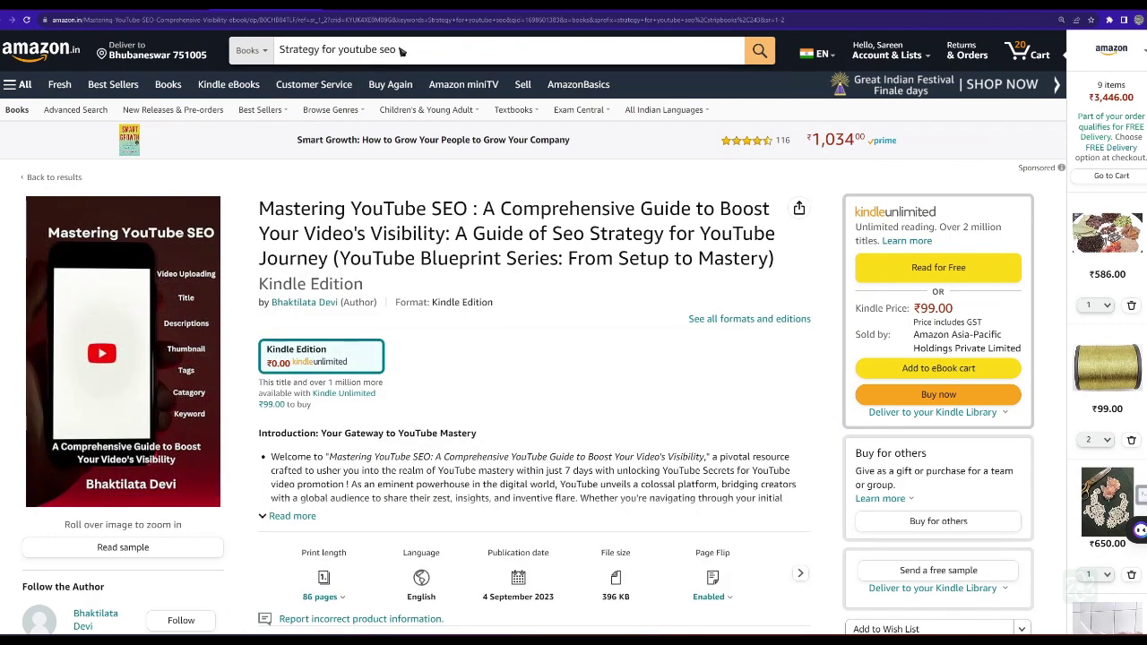
scroll(540, 257, "down", 8)
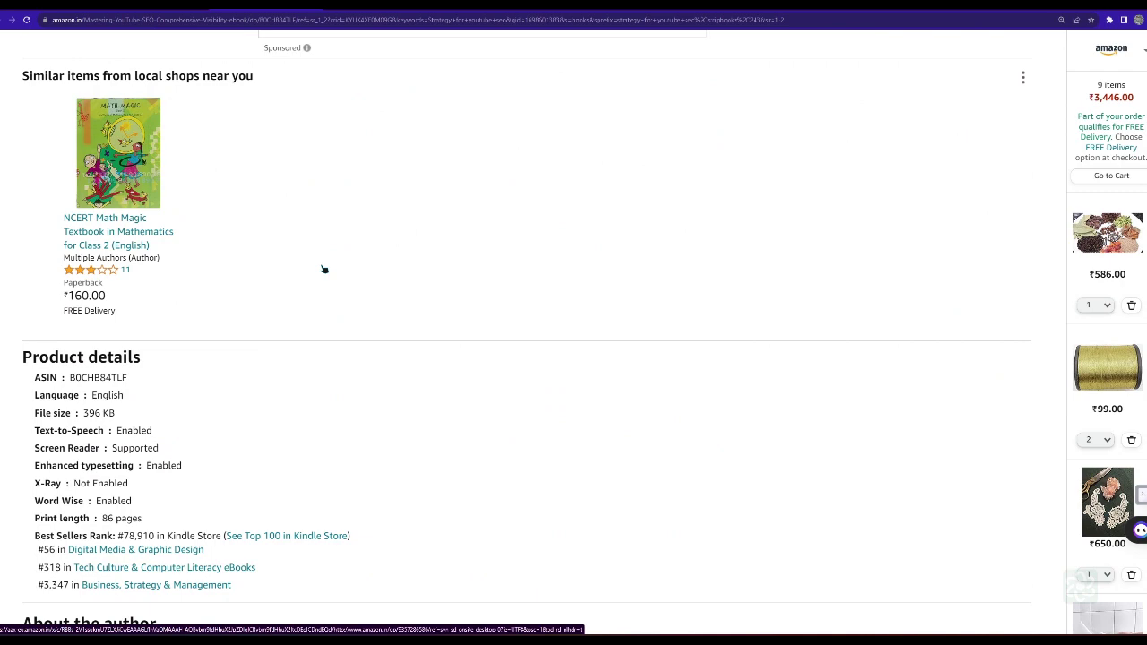
scroll(323, 269, "down", 2)
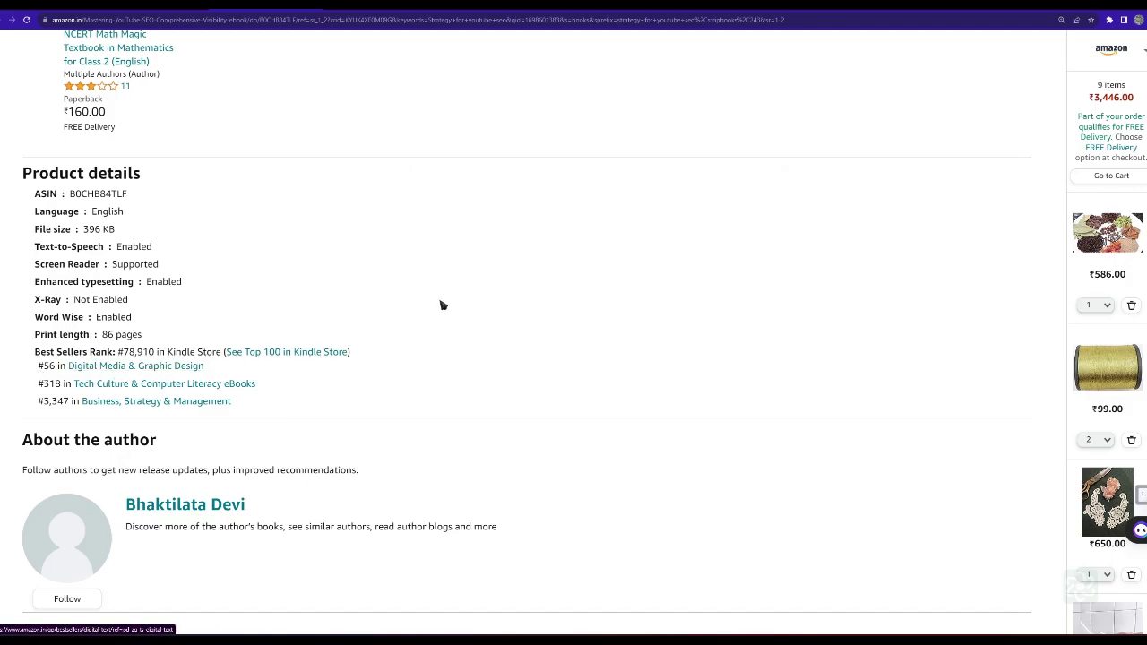
scroll(440, 305, "up", 10)
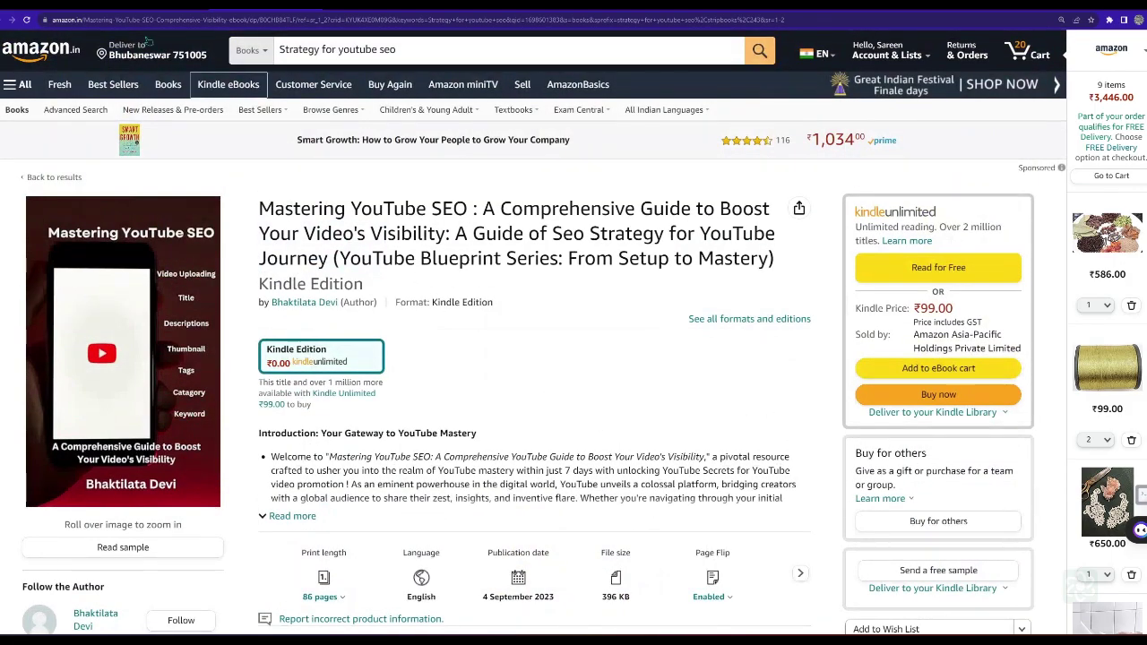
Step: Return to the KDP details form and review the subtitle, series, edition number, author, contributors and description sections
key("ctrl+Tab")
left_click(488, 272)
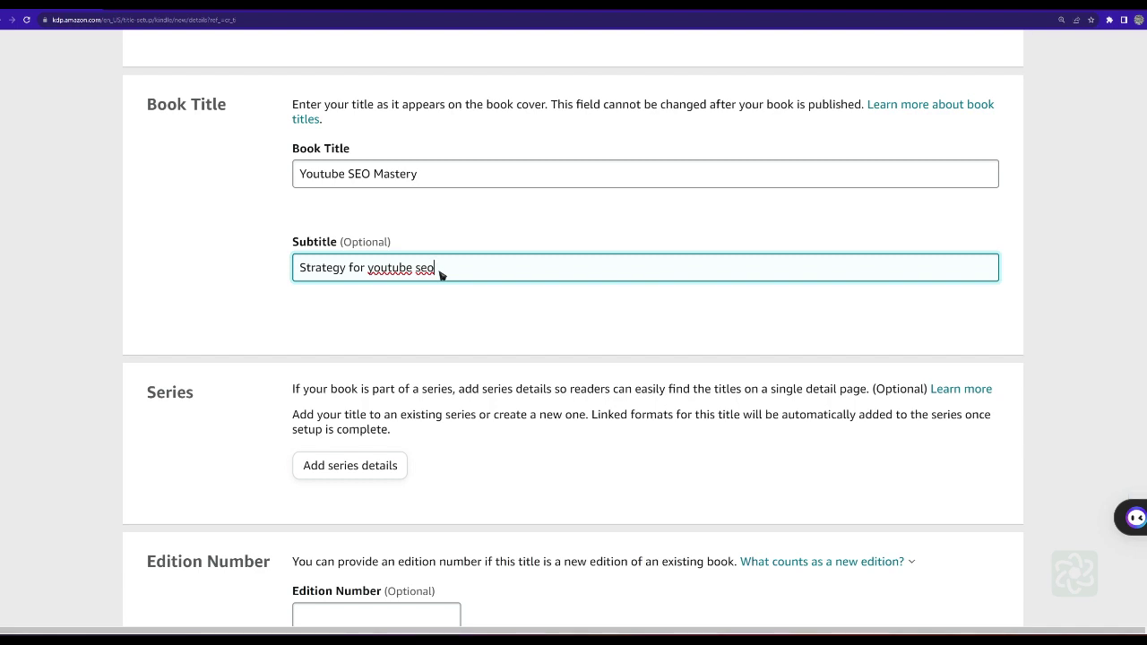
scroll(431, 308, "down", 3)
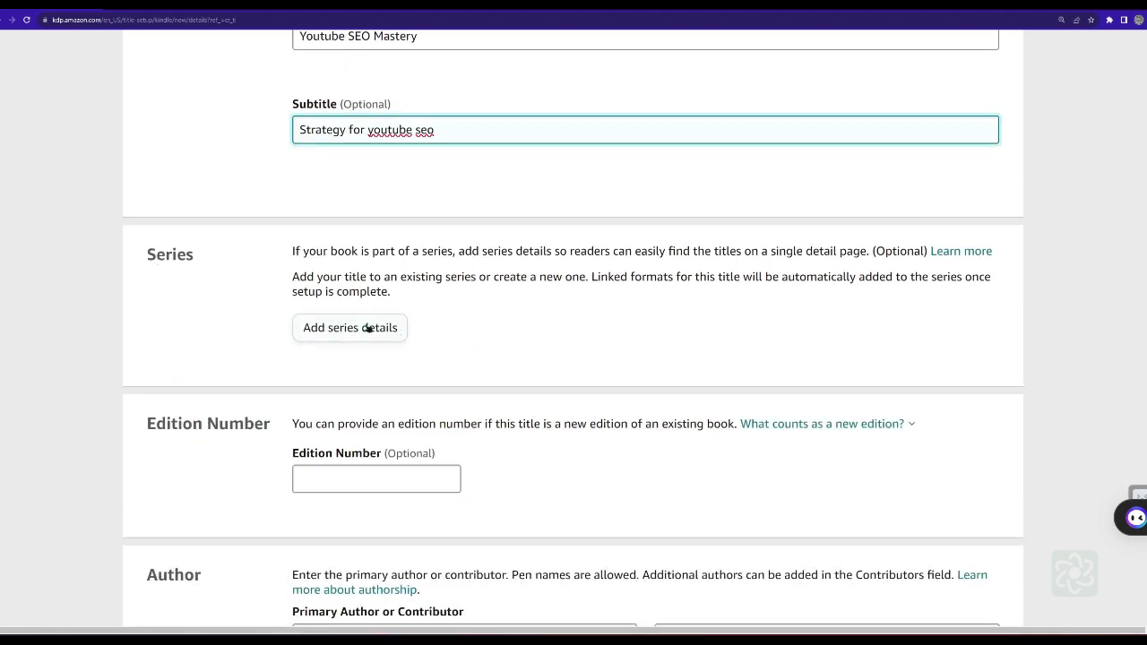
scroll(412, 318, "down", 3)
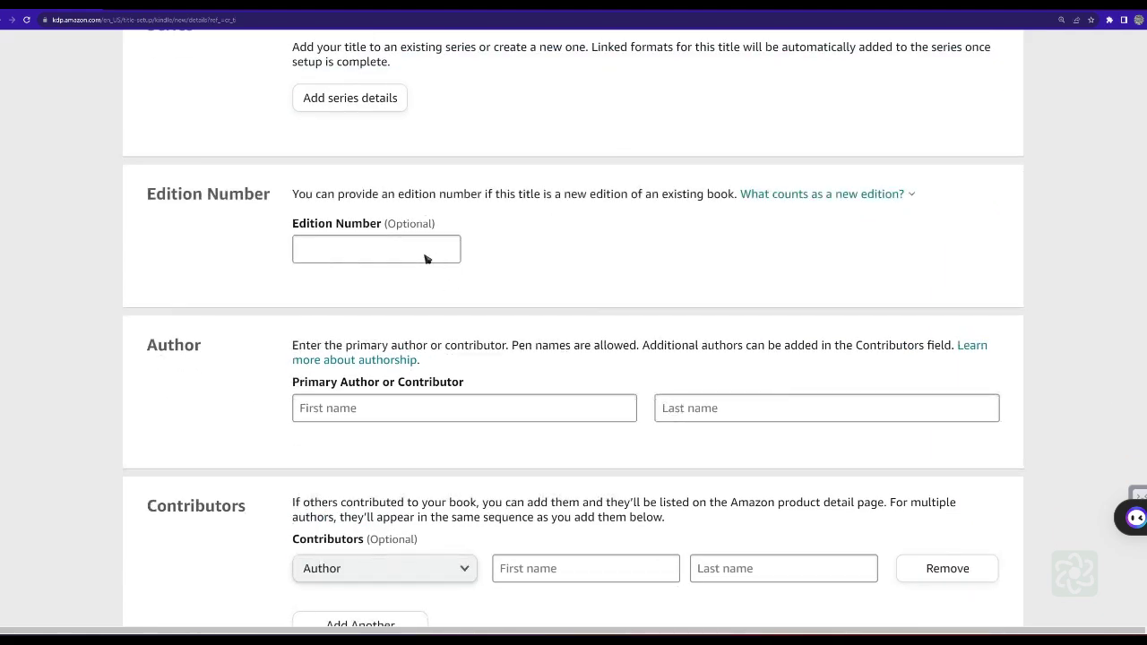
scroll(540, 252, "down", 2)
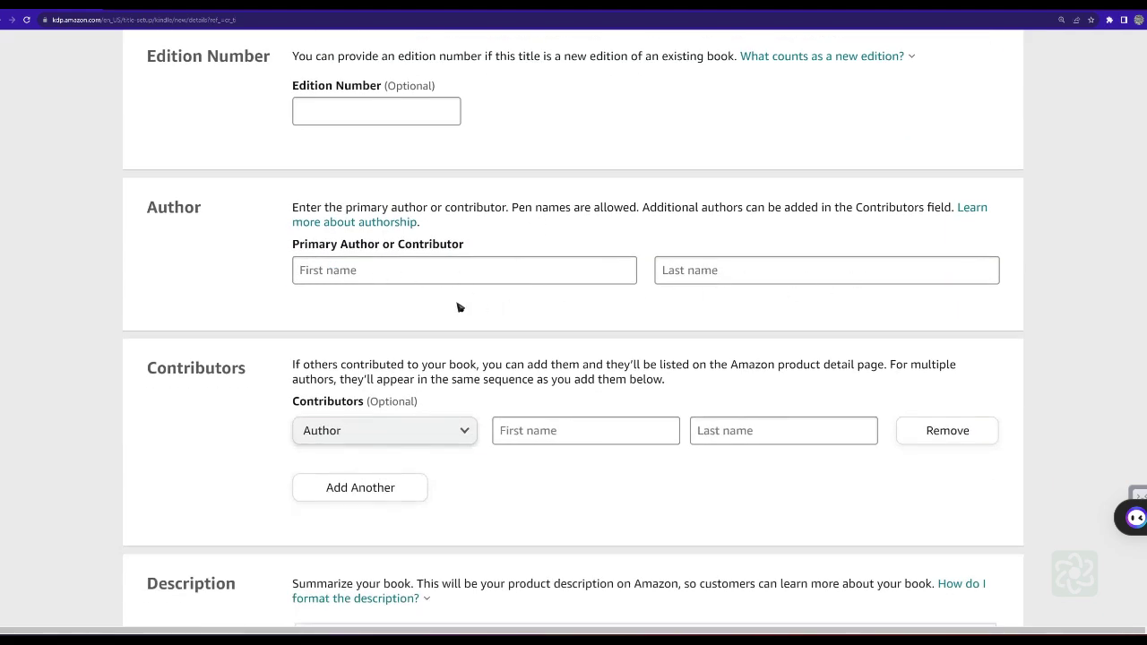
scroll(458, 307, "down", 3)
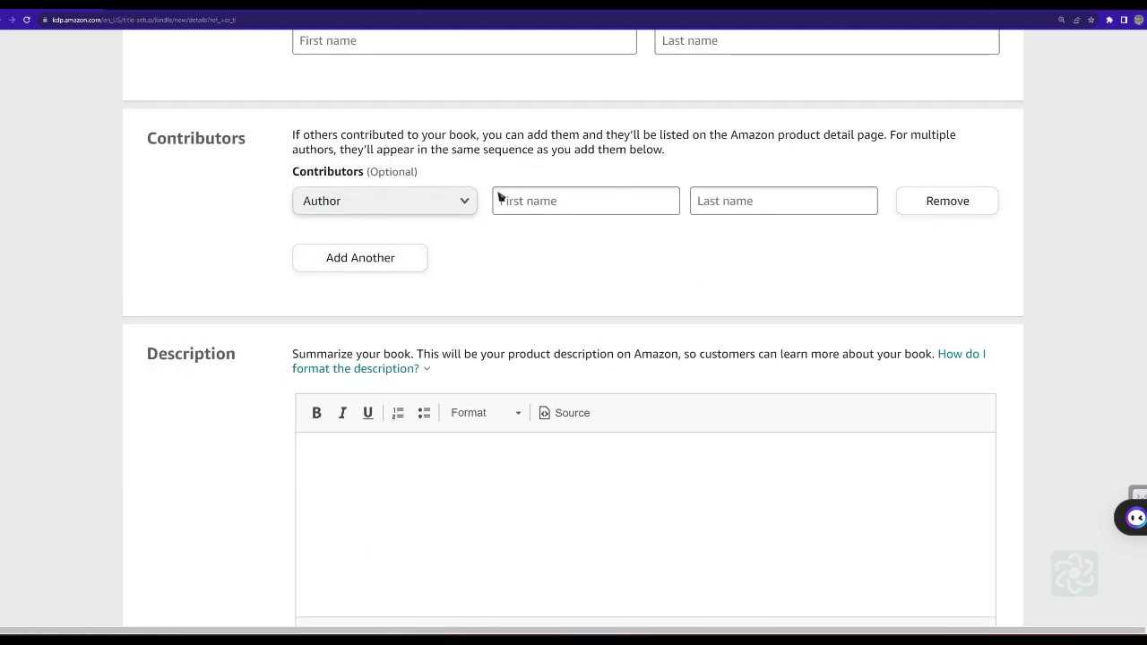
scroll(525, 269, "down", 3)
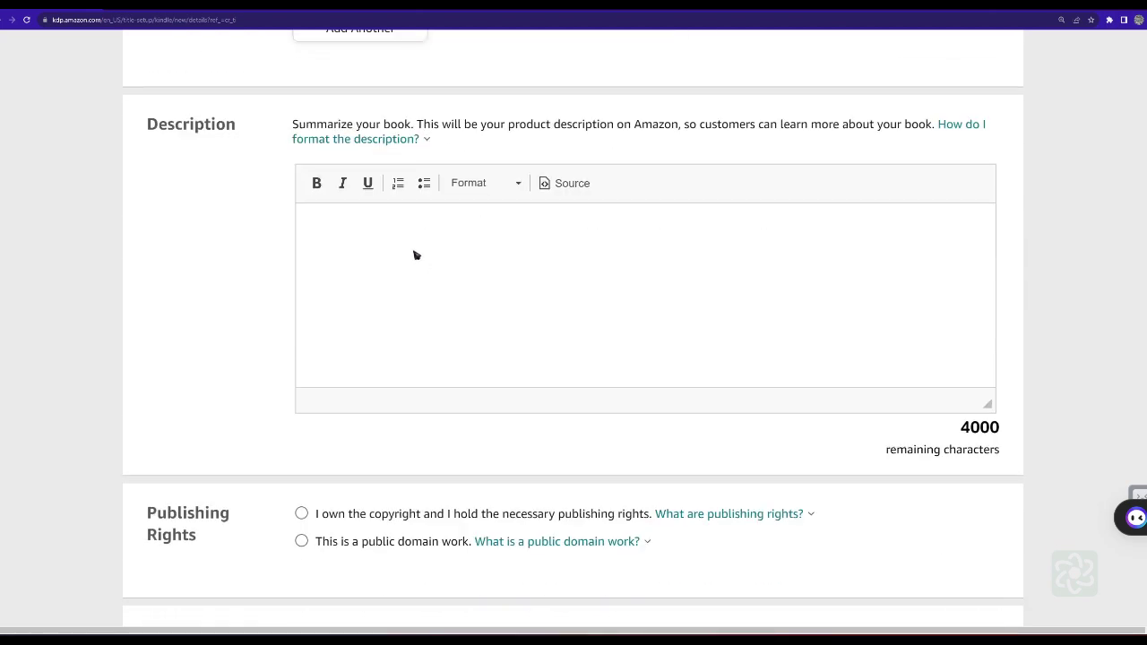
left_click(326, 221)
scroll(451, 305, "up", 3)
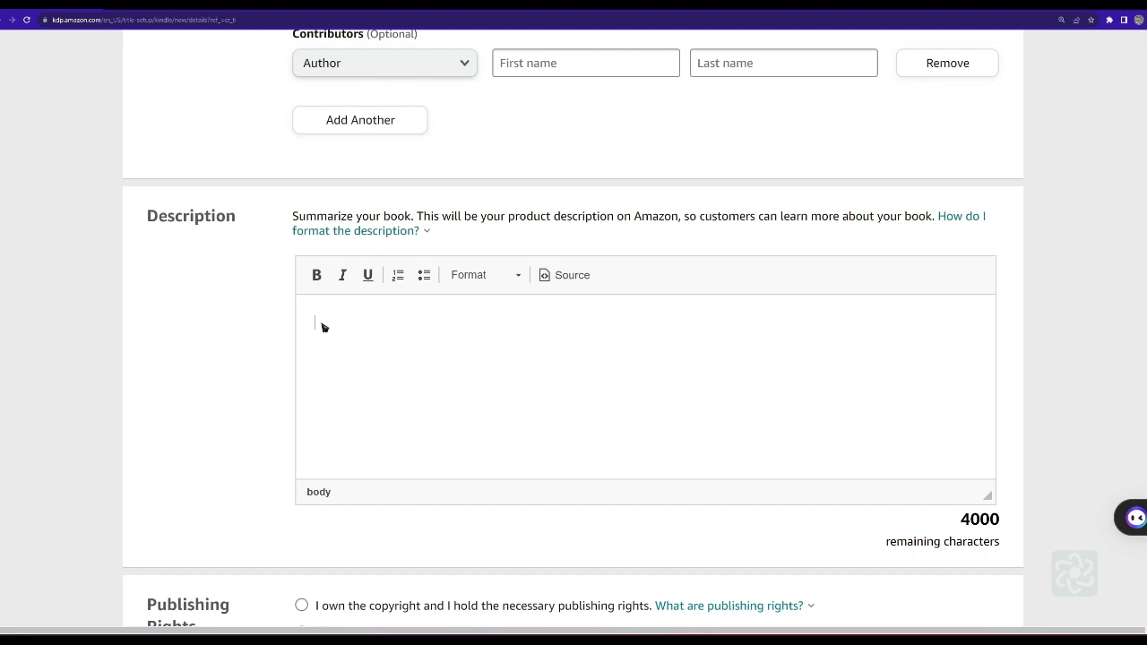
Step: Set the book's primary marketplace to Amazon.in
scroll(484, 435, "down", 2)
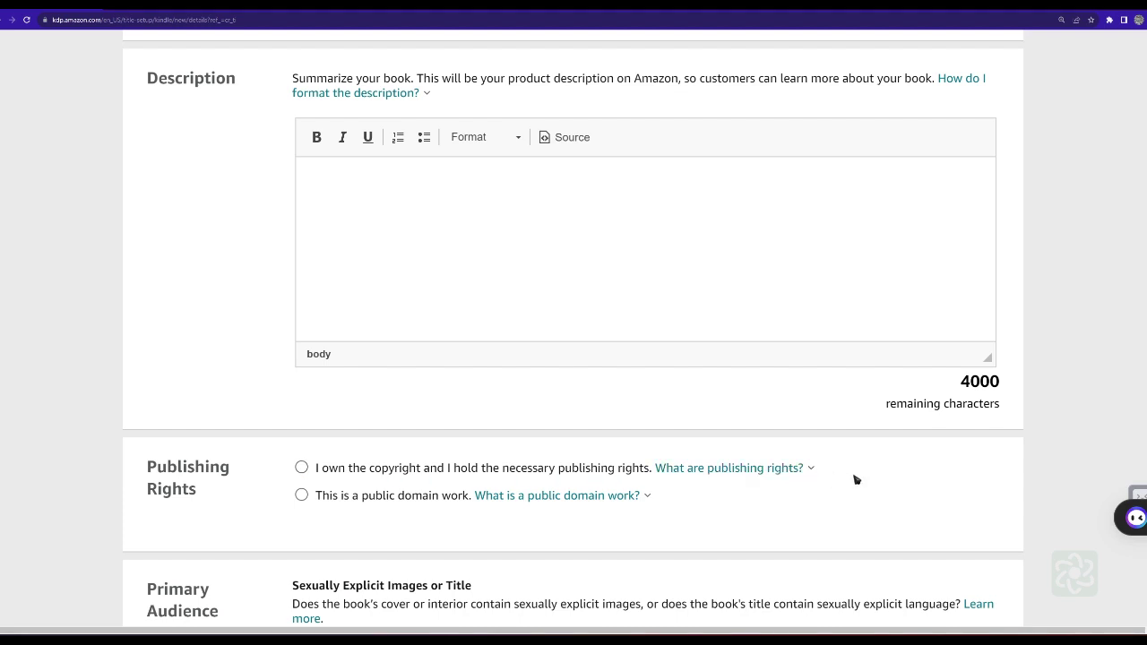
scroll(704, 519, "down", 2)
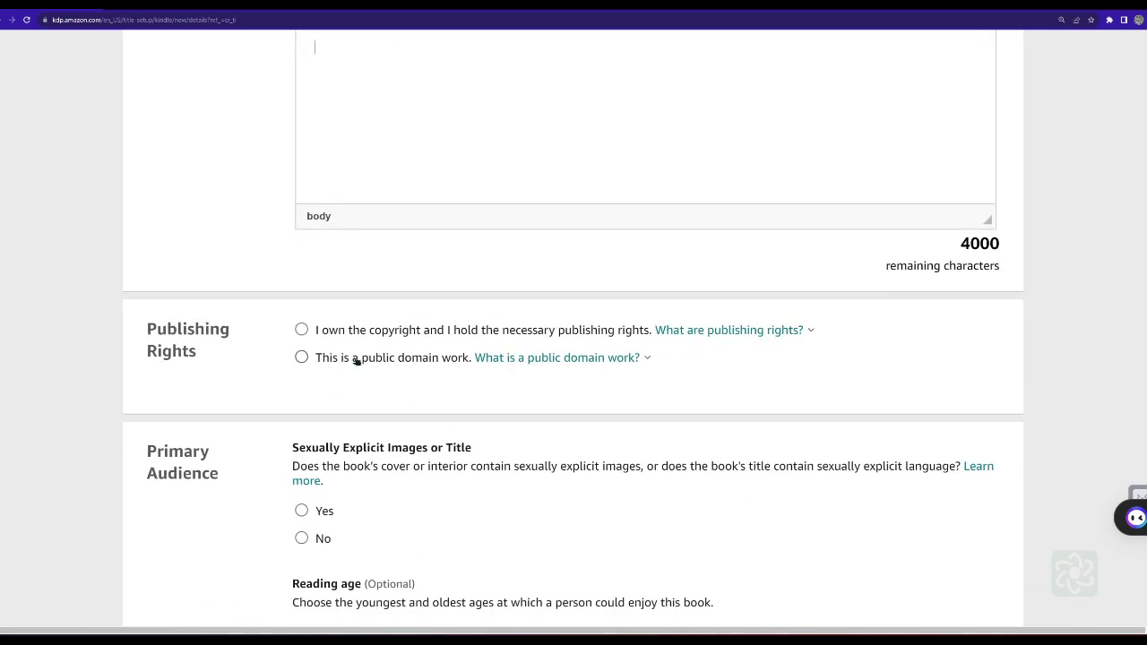
scroll(579, 410, "down", 2)
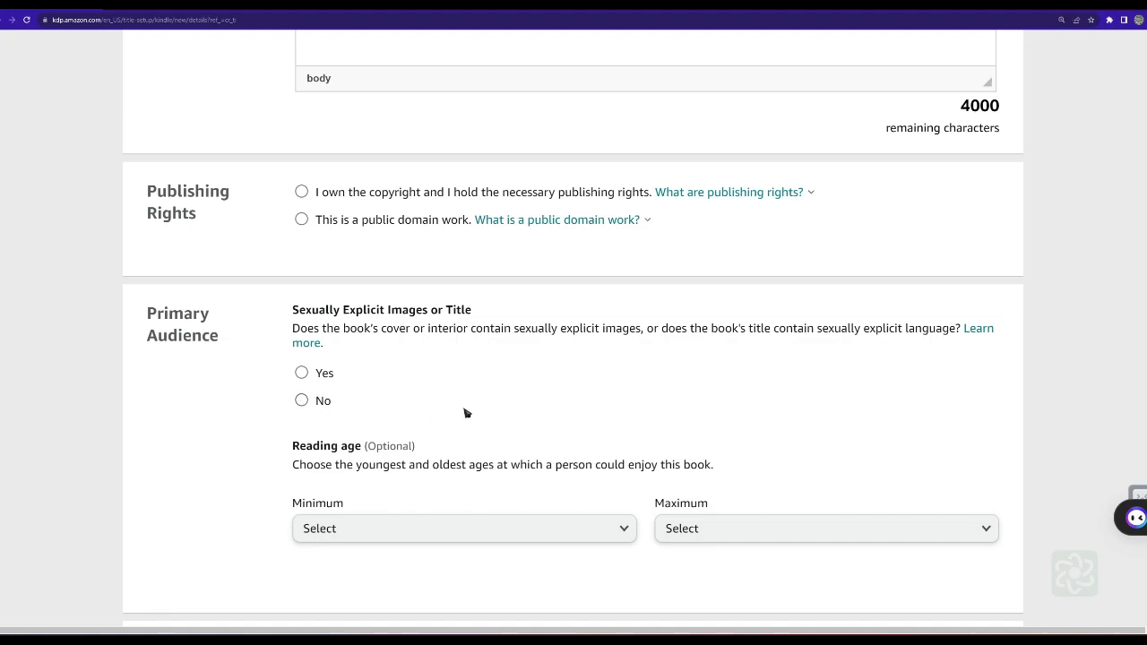
scroll(464, 412, "down", 2)
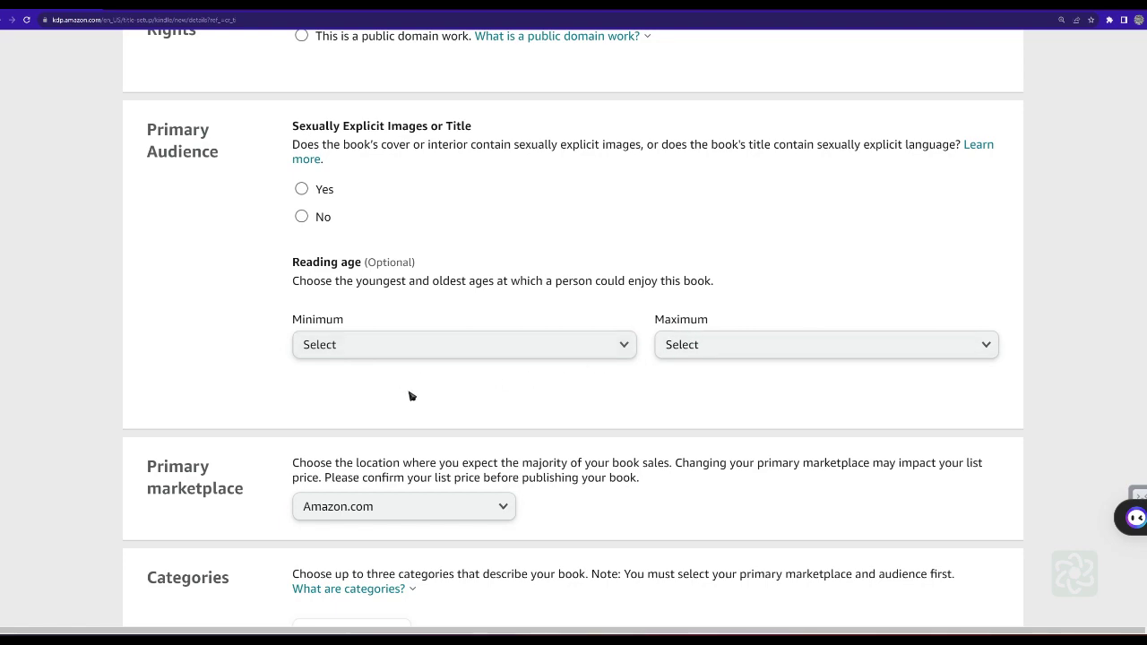
scroll(411, 396, "down", 2)
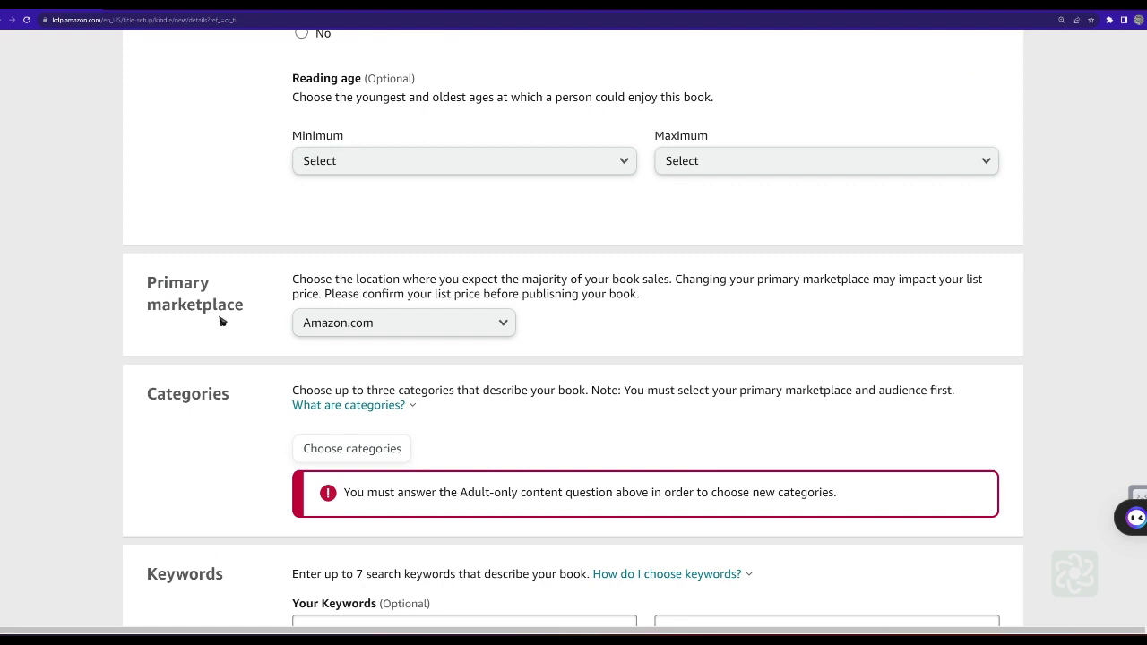
left_click(501, 326)
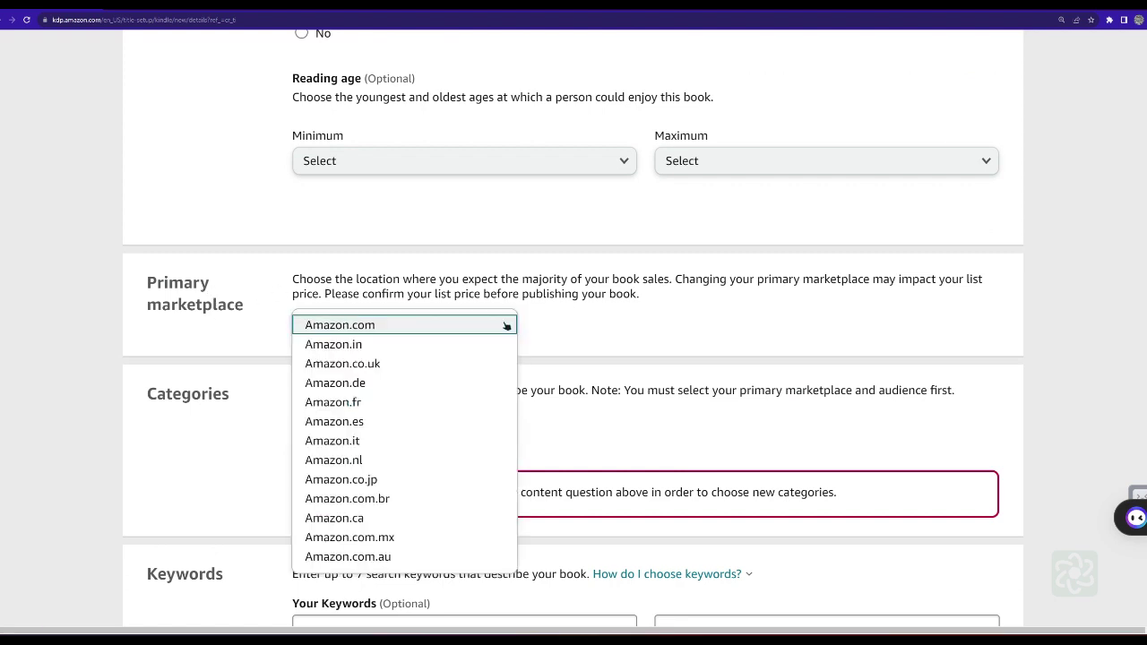
left_click(356, 349)
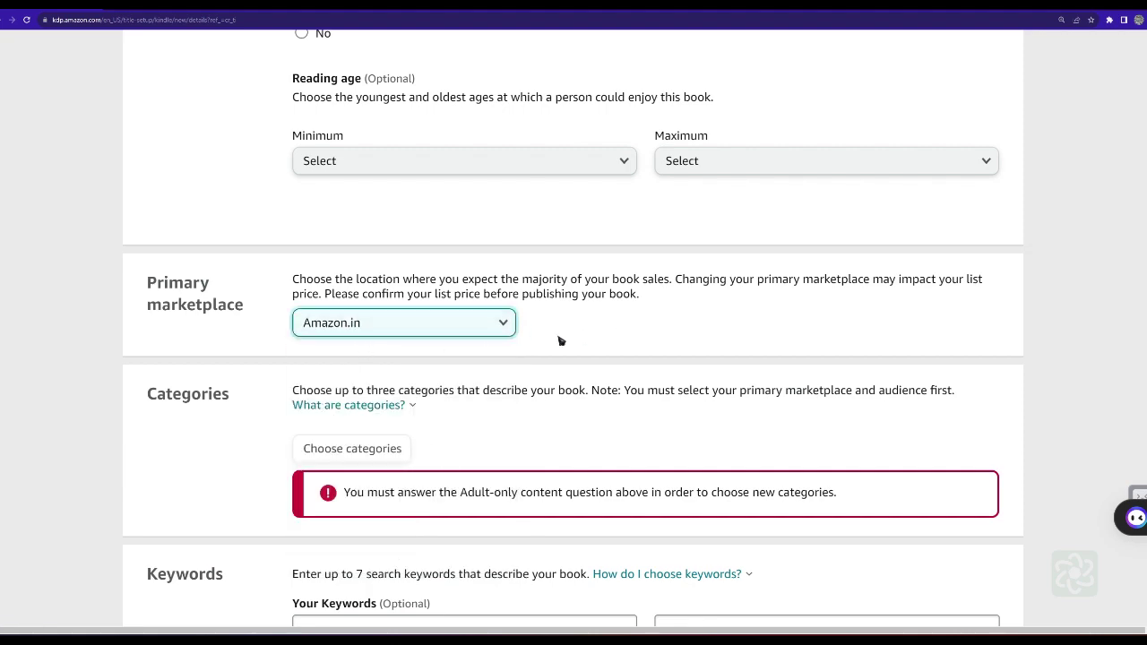
Step: Answer No to the sexually explicit images or title question and open the category selection
scroll(502, 354, "down", 1)
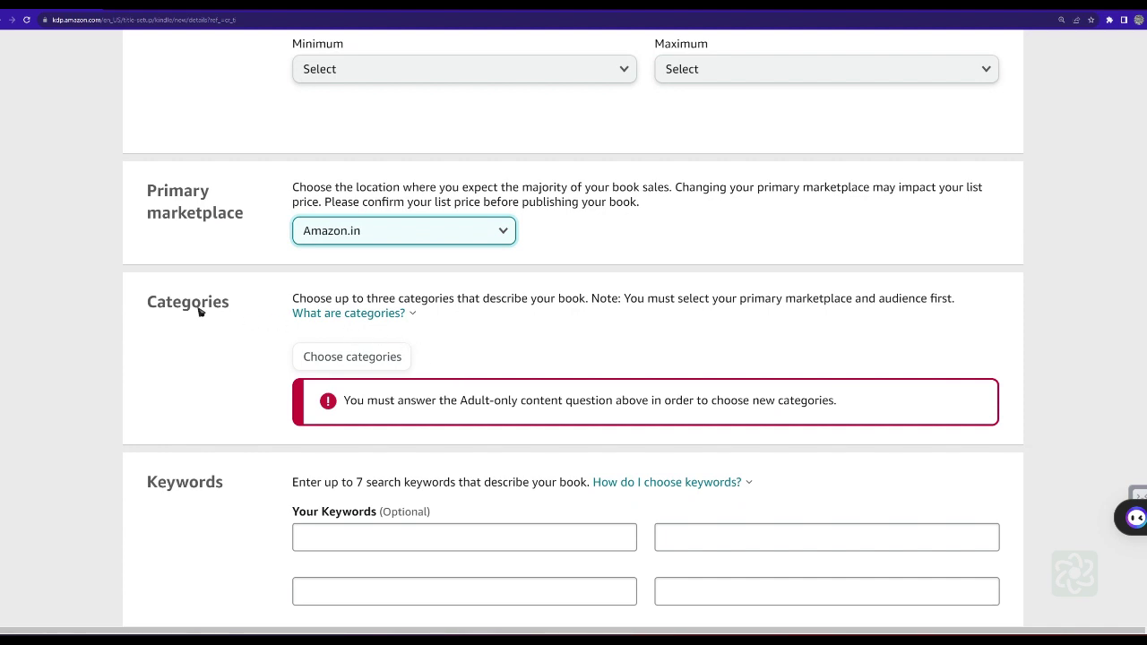
mouse_move(388, 308)
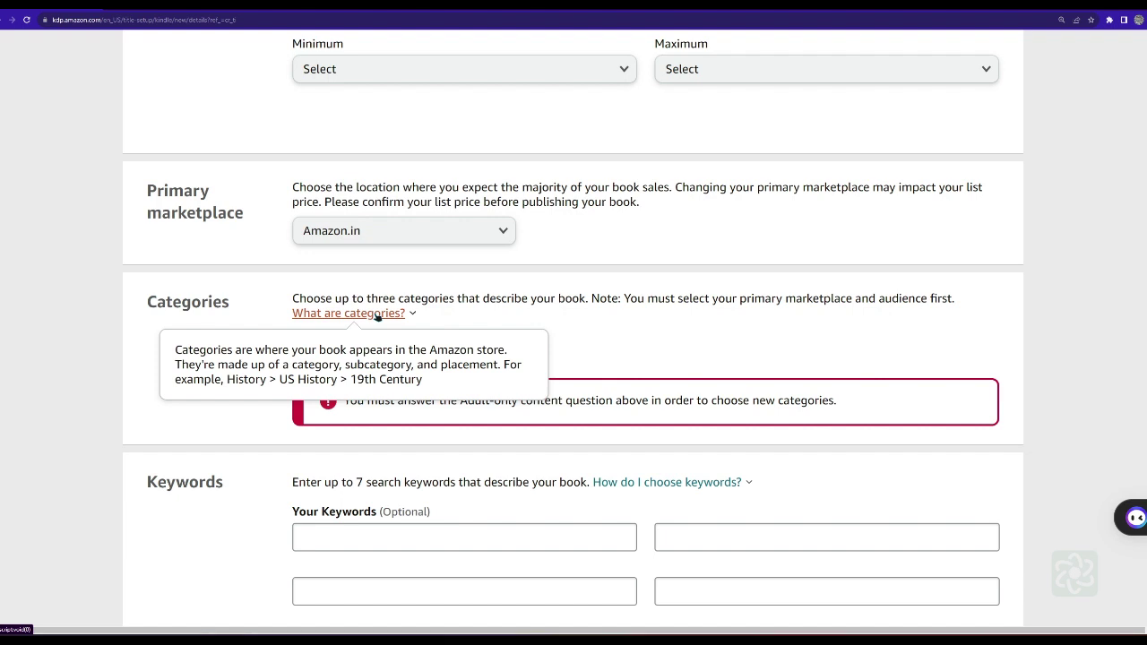
scroll(511, 316, "down", 1)
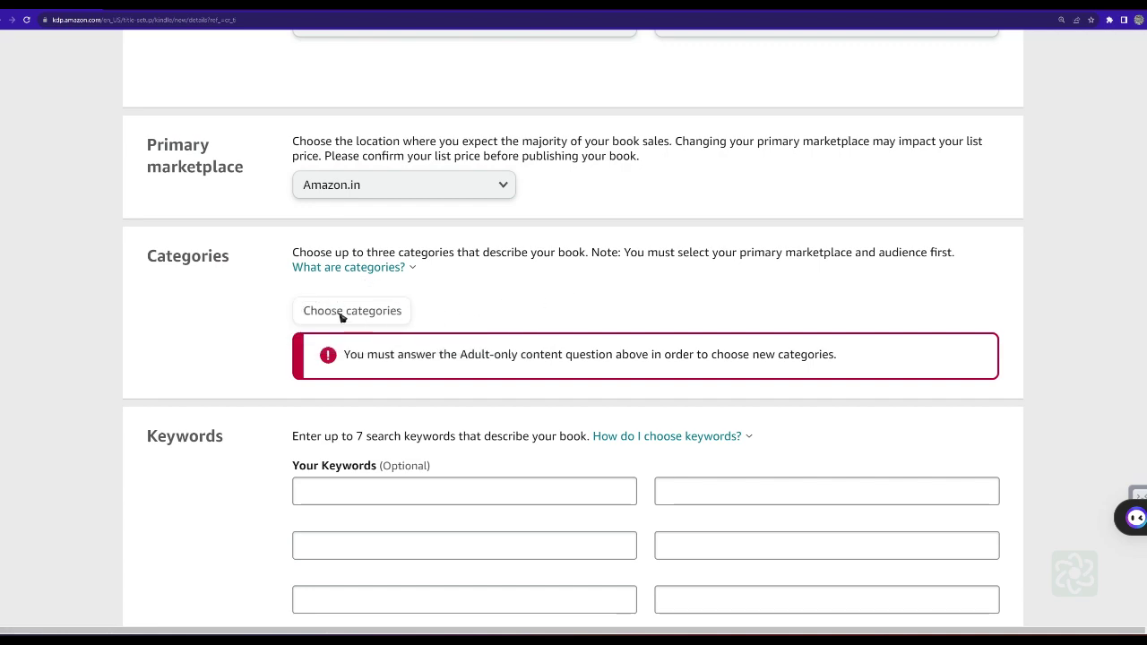
scroll(481, 303, "down", 2)
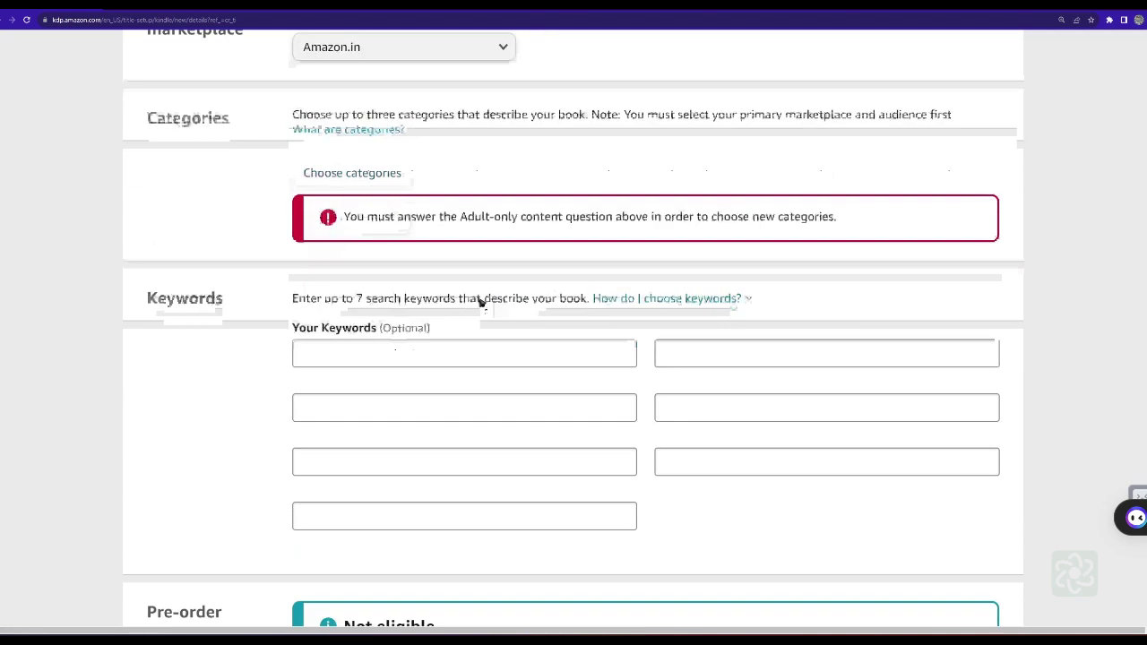
scroll(454, 192, "up", 2)
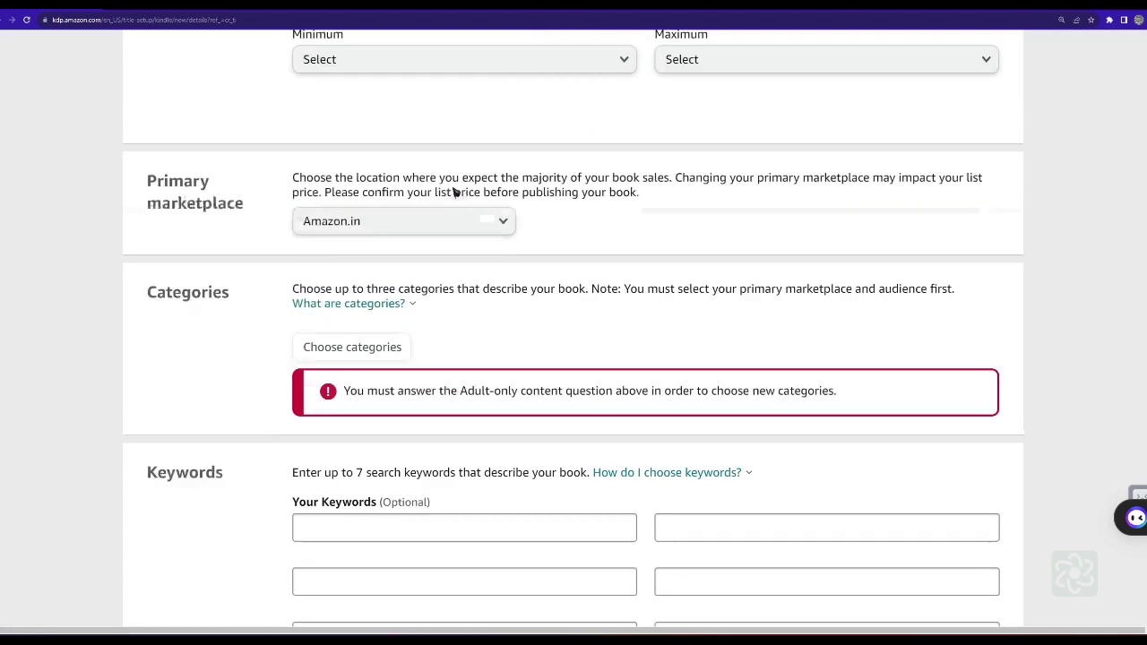
scroll(454, 192, "up", 4)
left_click(316, 303)
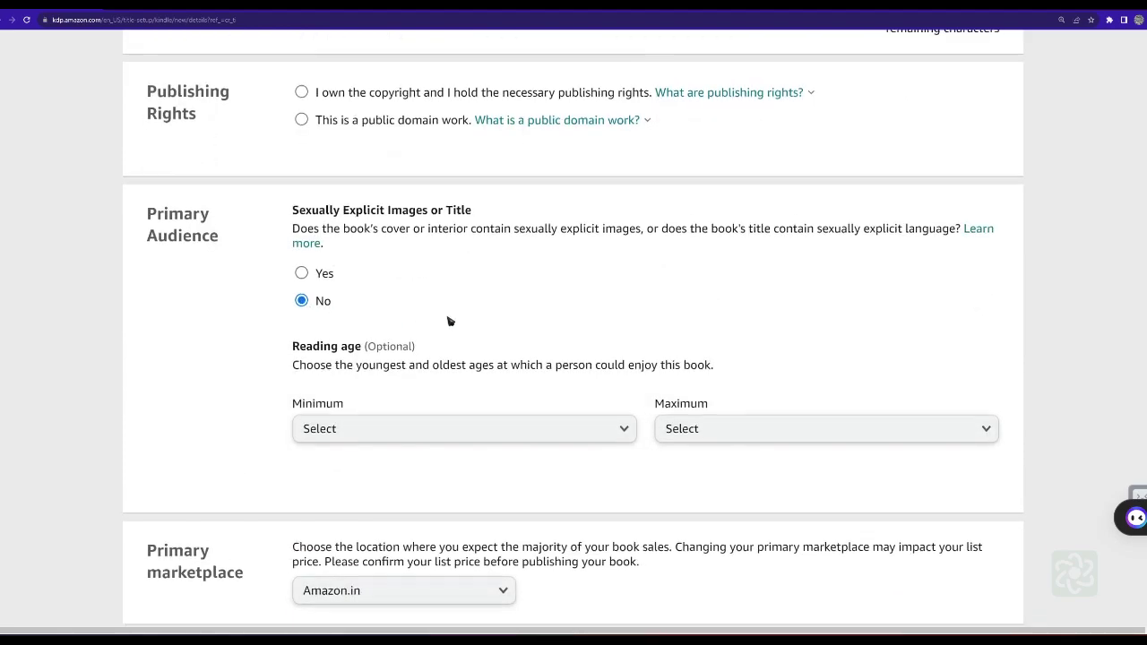
scroll(450, 321, "down", 5)
left_click(358, 269)
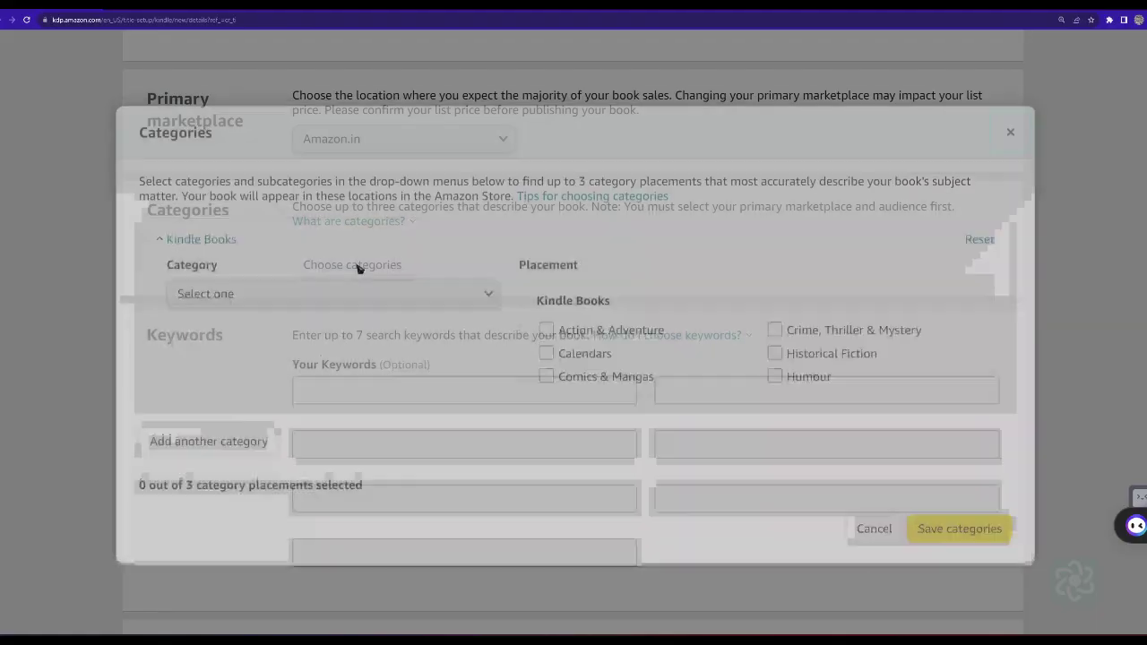
Step: Choose the Health, Family & Personal Development category with the Personal Development & Self-Help subcategory
left_click(266, 292)
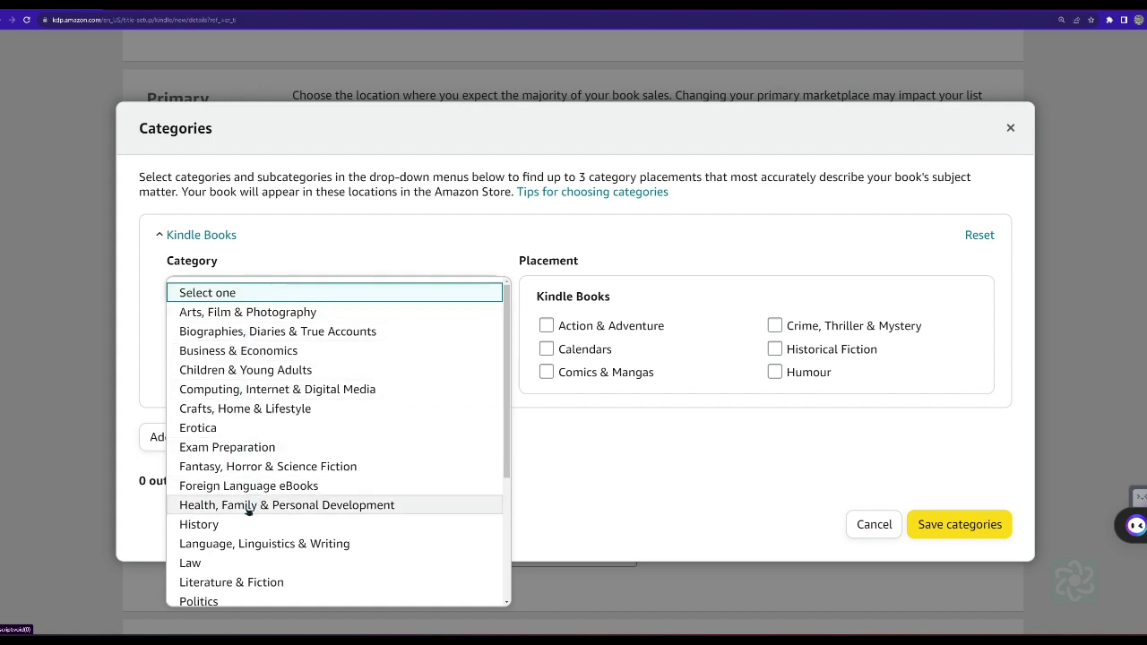
scroll(395, 443, "down", 1)
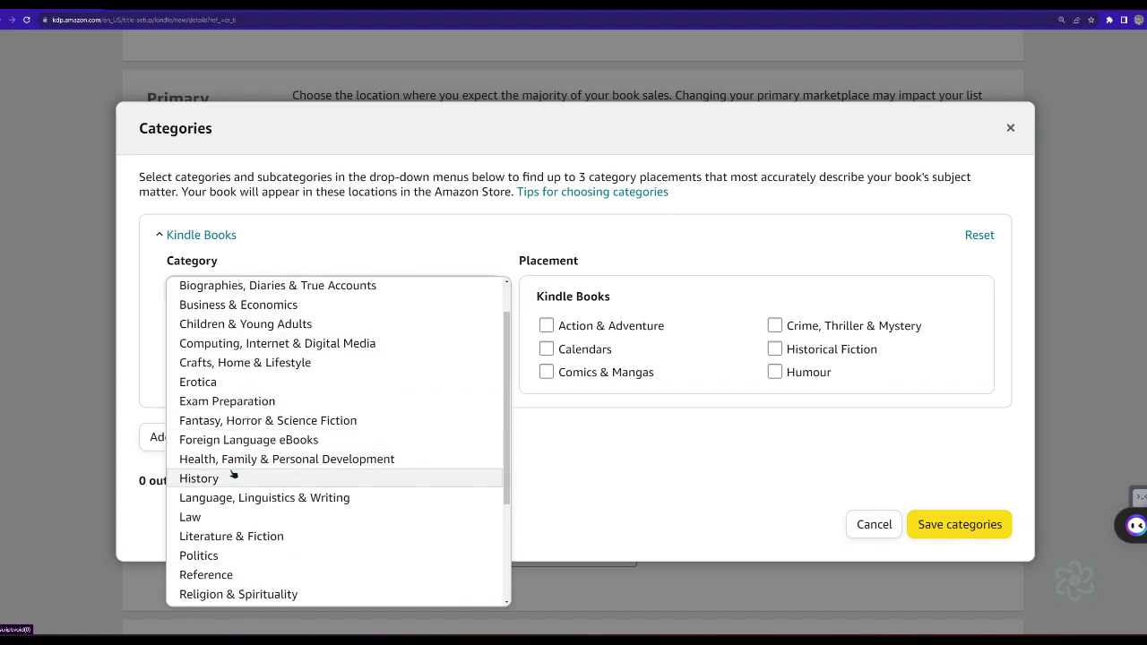
left_click(204, 462)
left_click(318, 353)
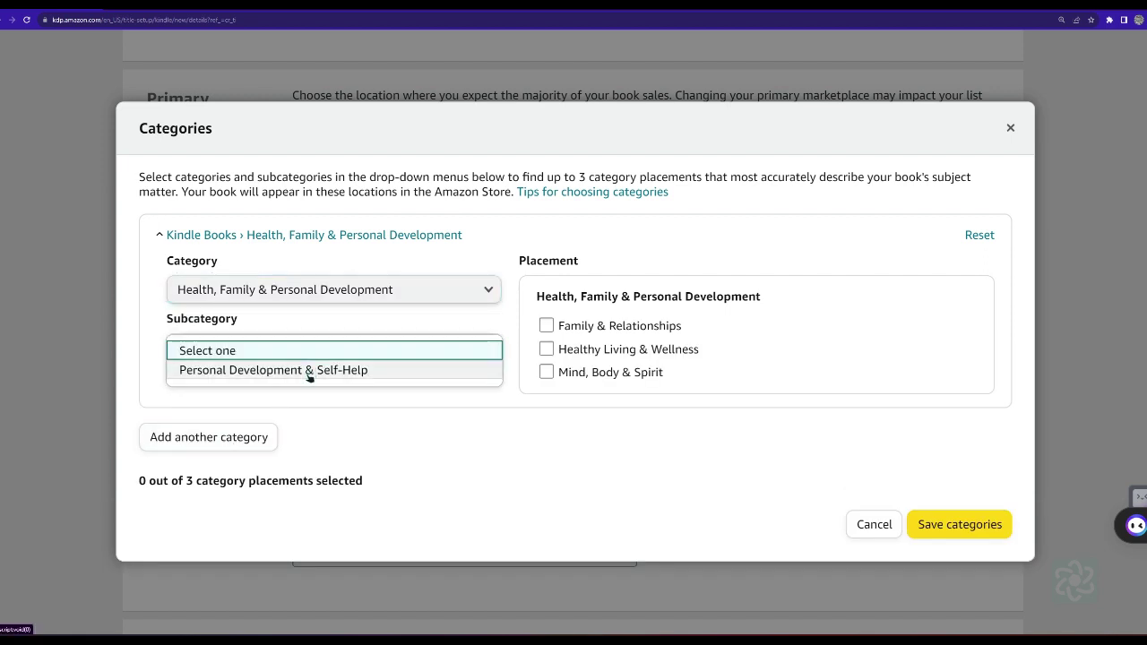
left_click(309, 371)
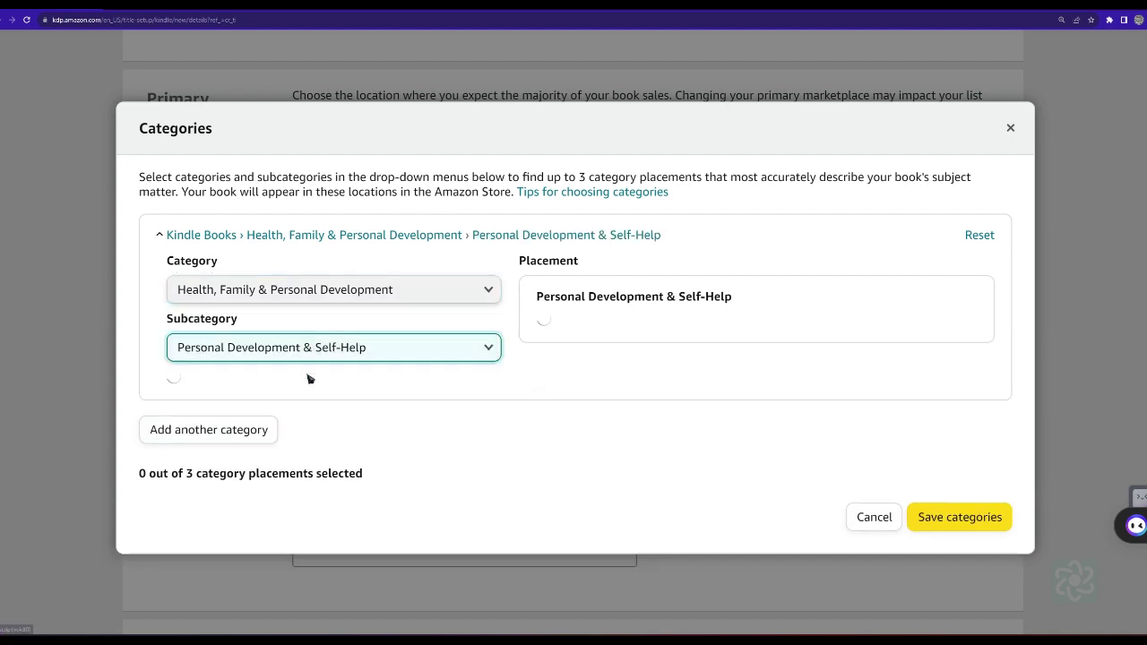
Step: Reset the subcategory to Select one, and select and deselect the Healthy Living & Wellness placement
left_click(399, 351)
left_click(274, 352)
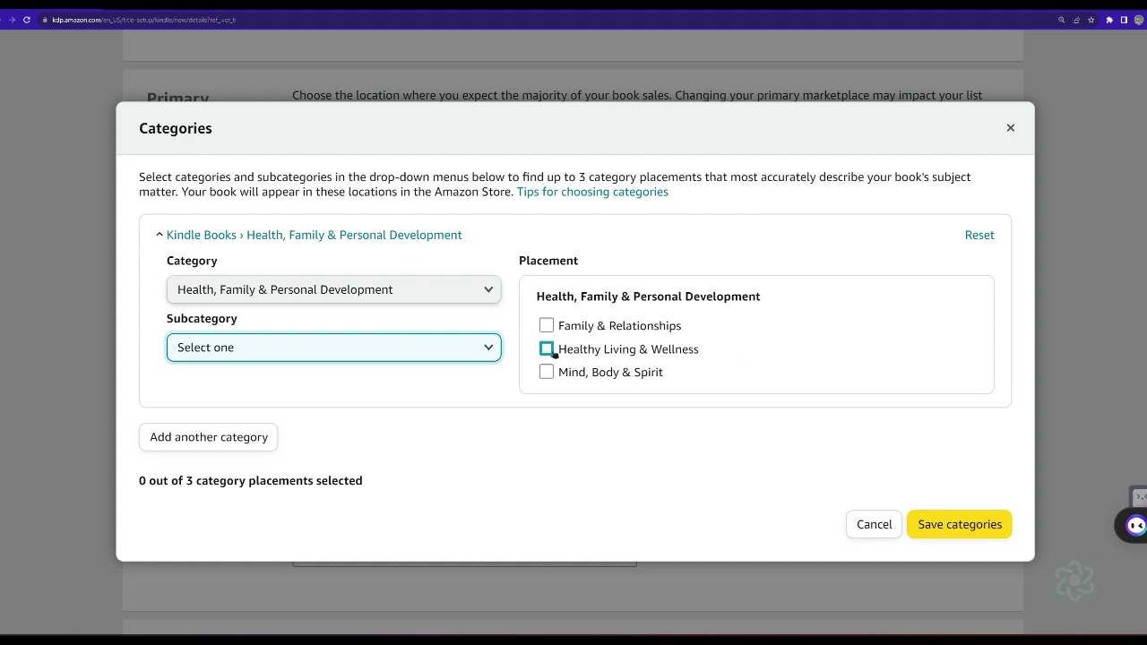
left_click(546, 350)
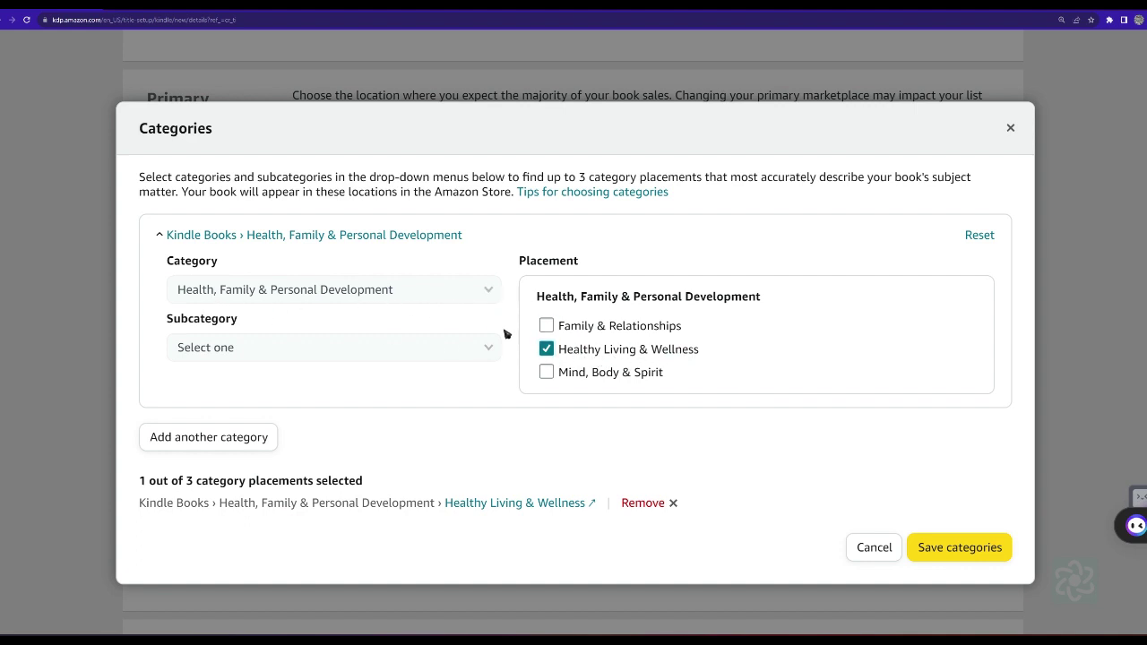
left_click(547, 349)
Step: Change the Kindle Books category to Crafts, Home & Lifestyle
left_click(366, 299)
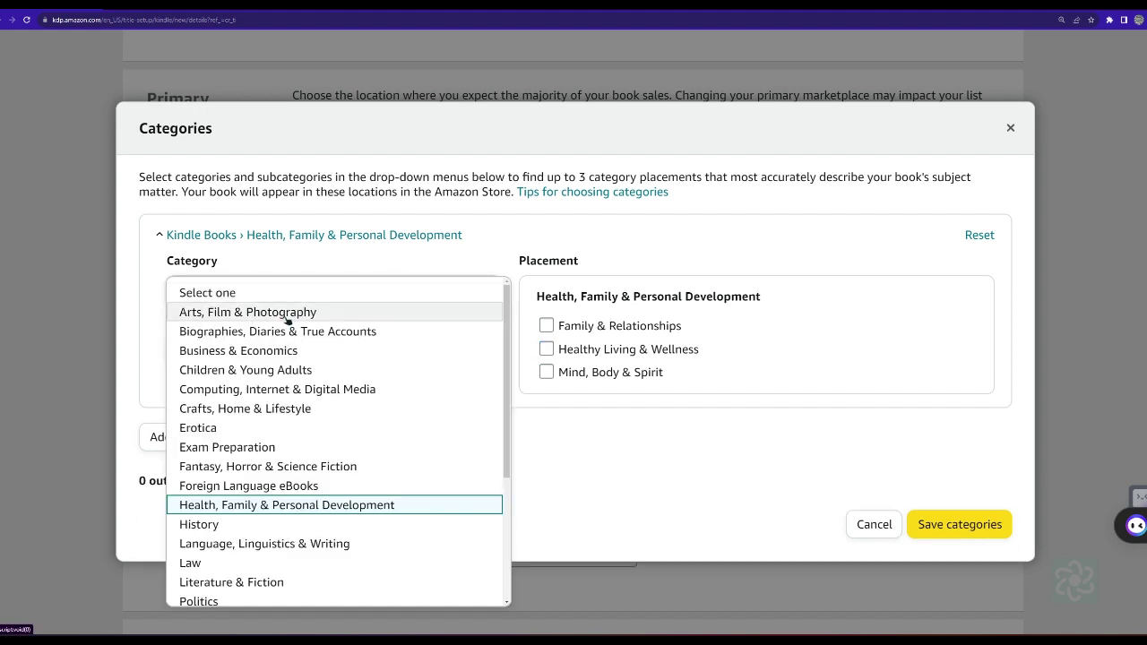
scroll(240, 421, "down", 1)
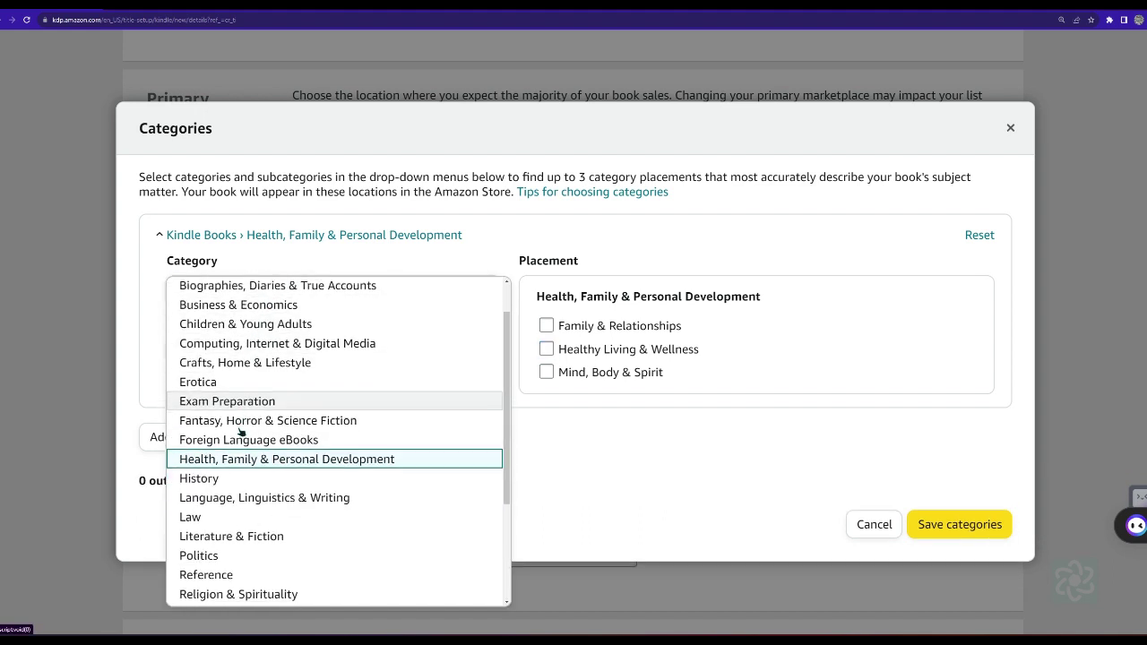
left_click(242, 362)
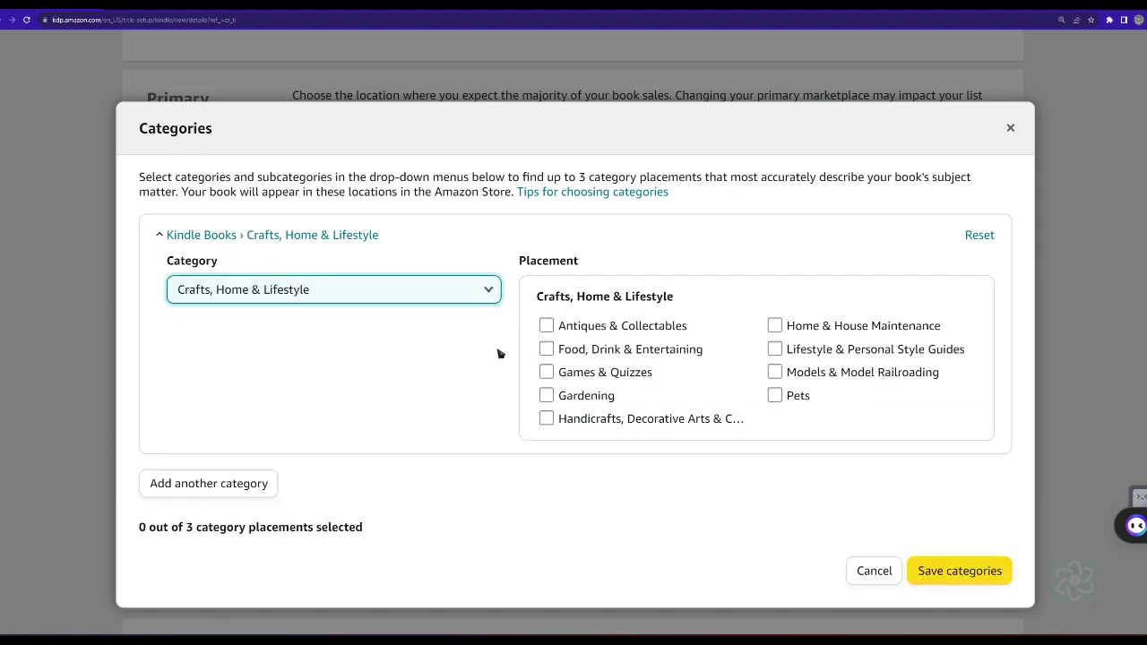
Step: Look through the available Kindle Books categories and change the category to Business & Economics
left_click(322, 290)
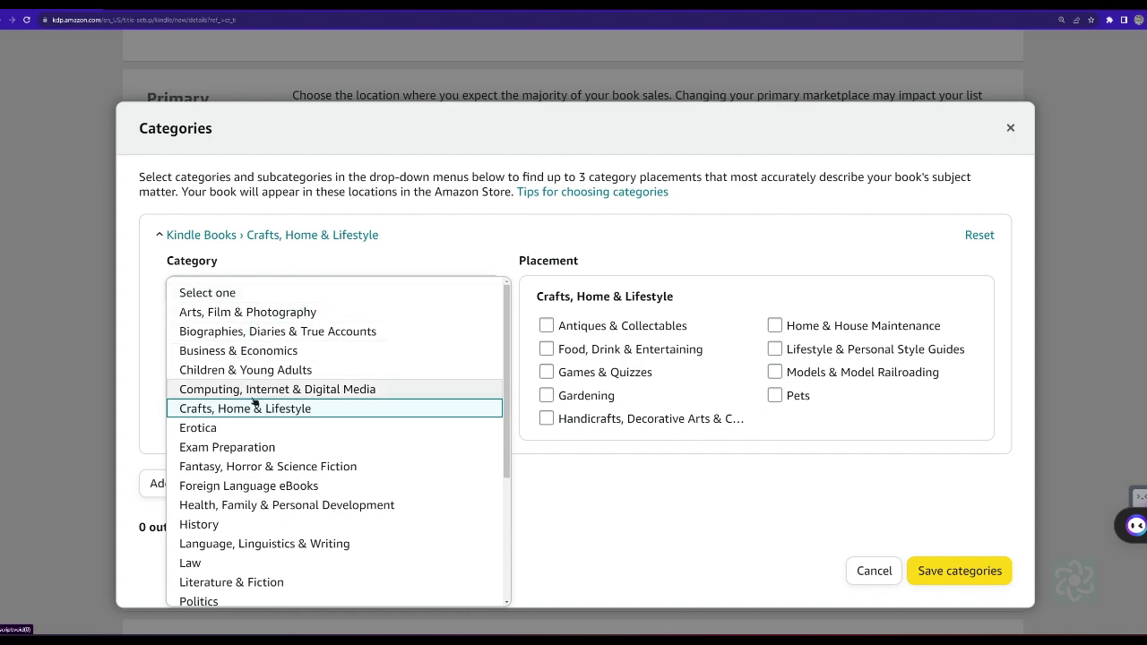
scroll(266, 450, "down", 1)
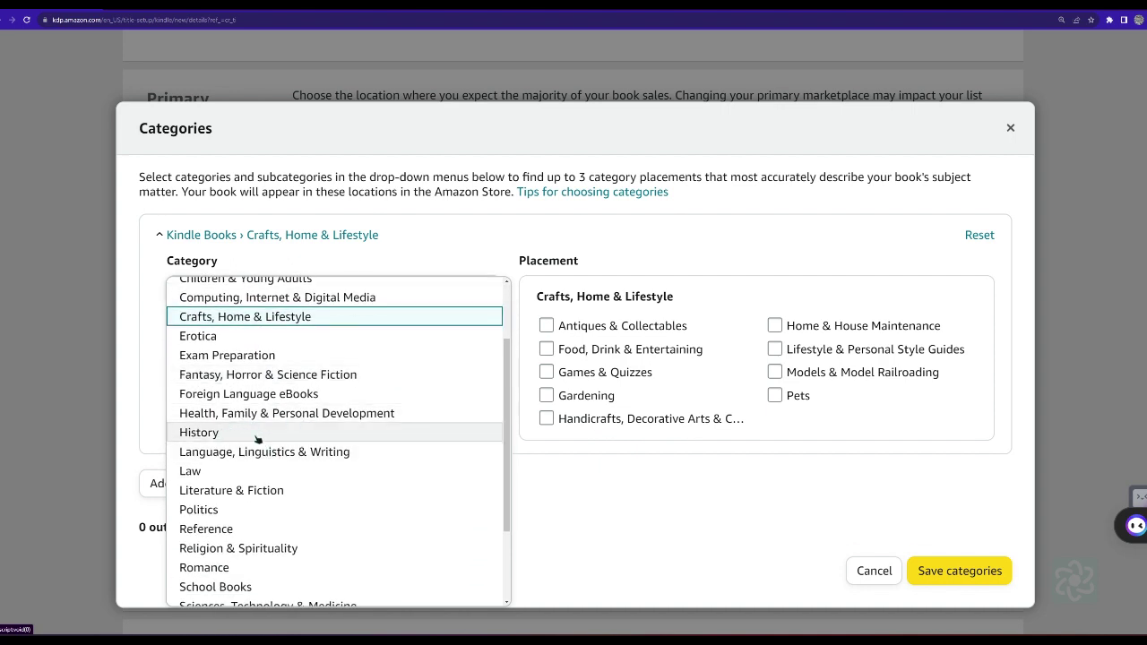
scroll(299, 482, "down", 1)
scroll(296, 493, "down", 3)
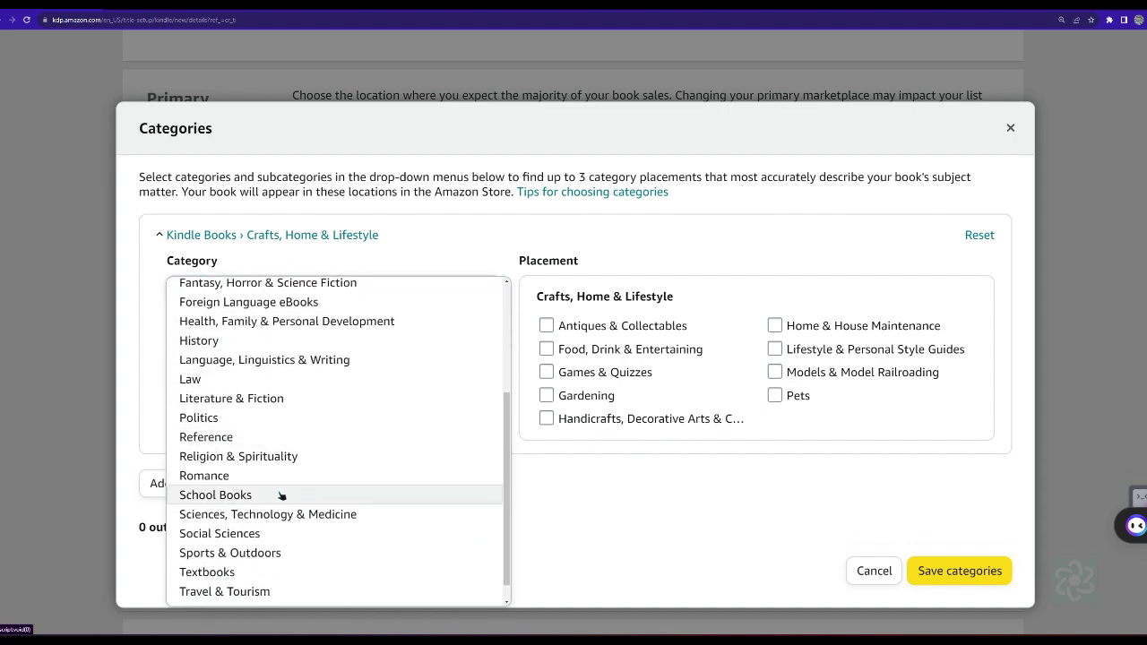
scroll(279, 506, "up", 4)
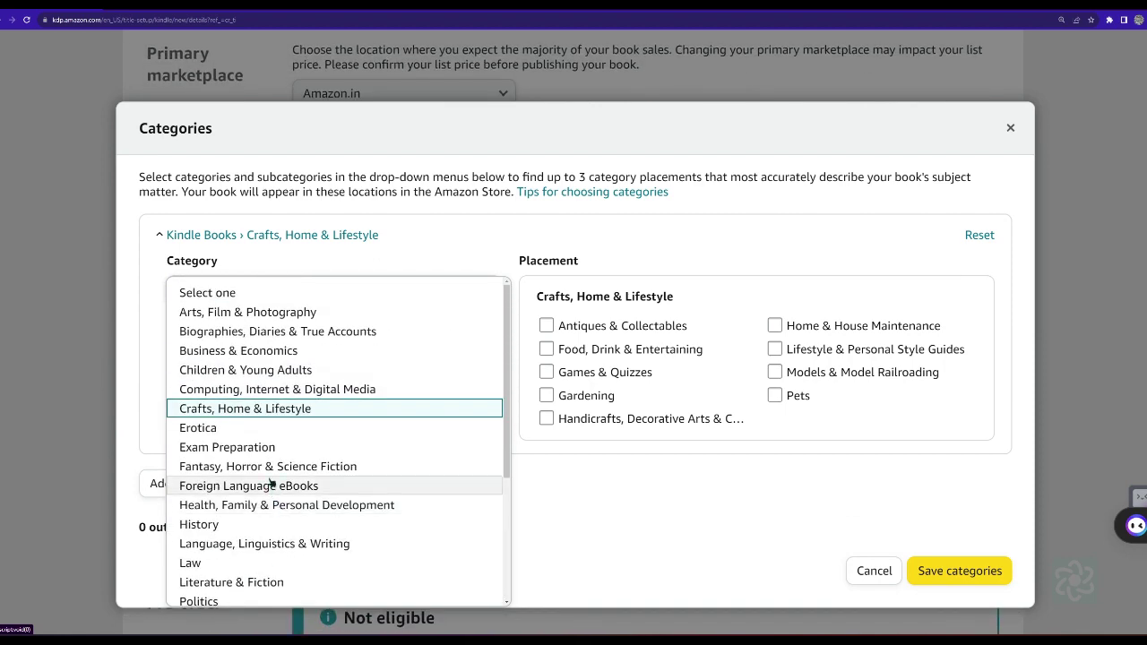
scroll(269, 448, "up", 1)
left_click(227, 352)
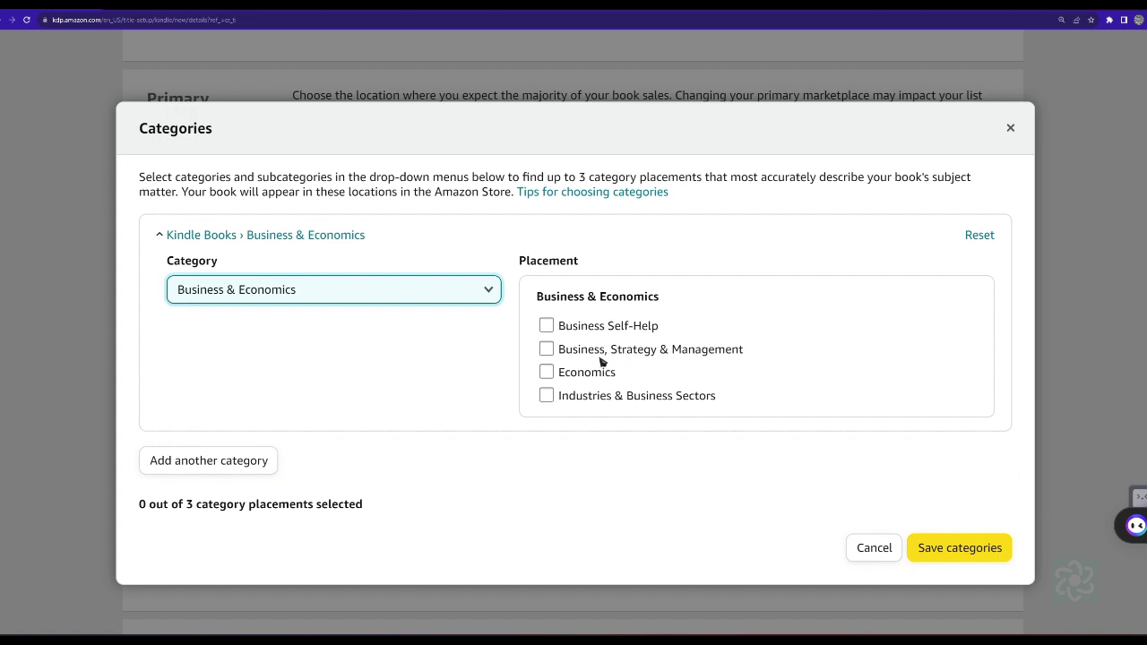
Step: Switch the Kindle Books category back to Crafts, Home & Lifestyle
left_click(248, 302)
scroll(268, 386, "up", 1)
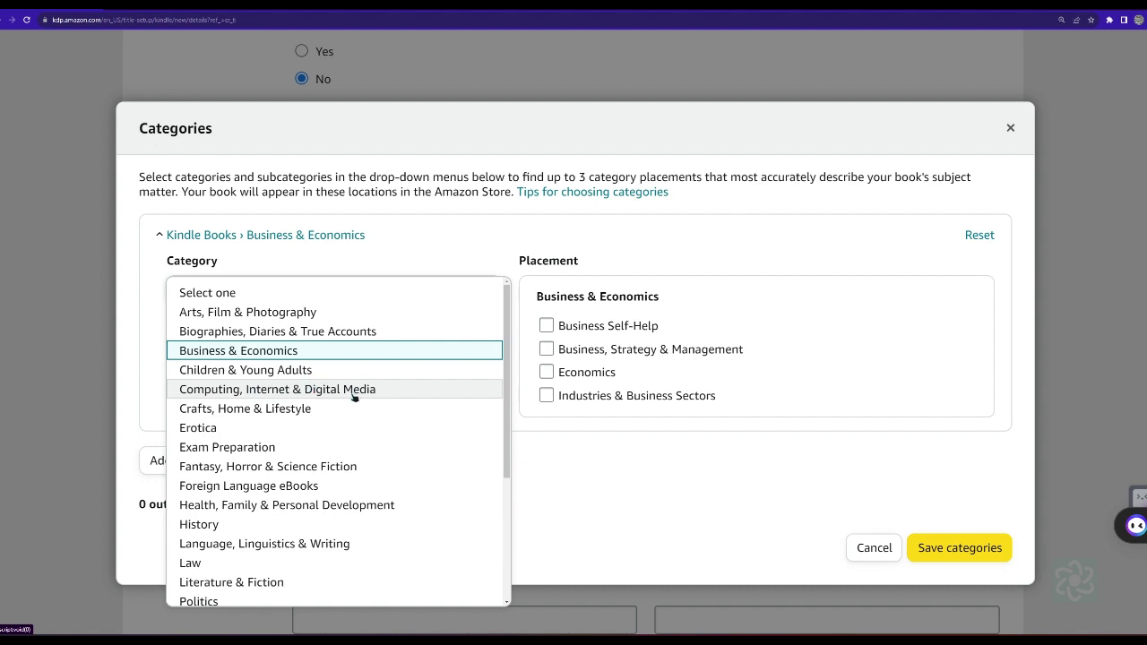
left_click(256, 410)
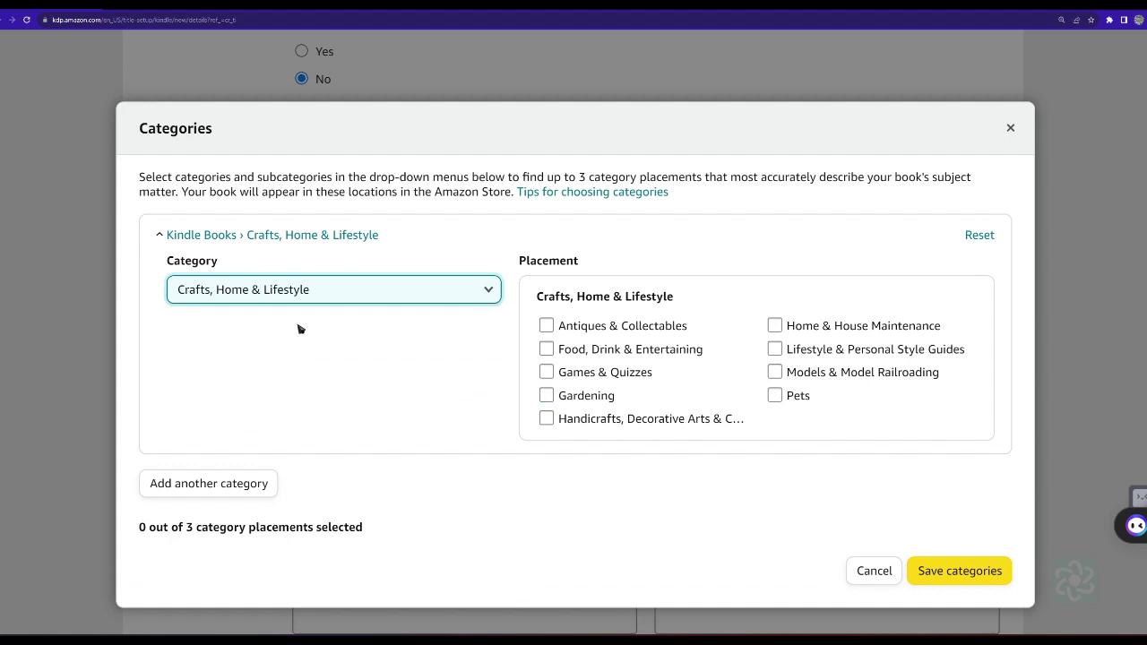
Step: Change the Kindle Books category to Language, Linguistics & Writing to show its placements
left_click(230, 288)
scroll(266, 444, "down", 1)
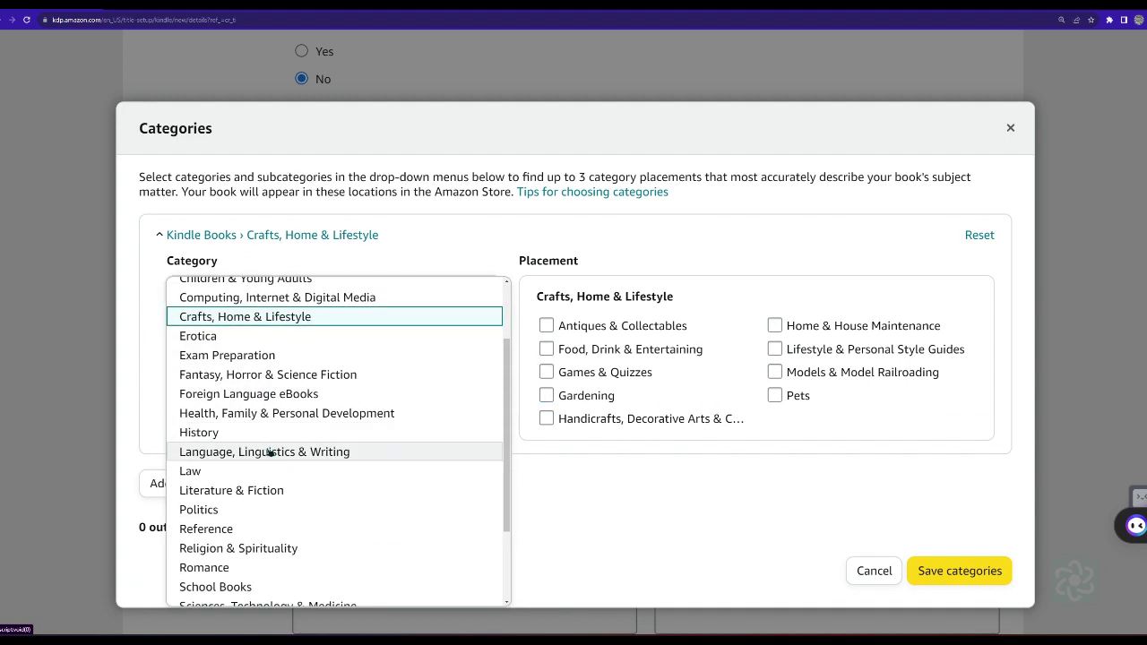
scroll(271, 462, "down", 1)
left_click(271, 410)
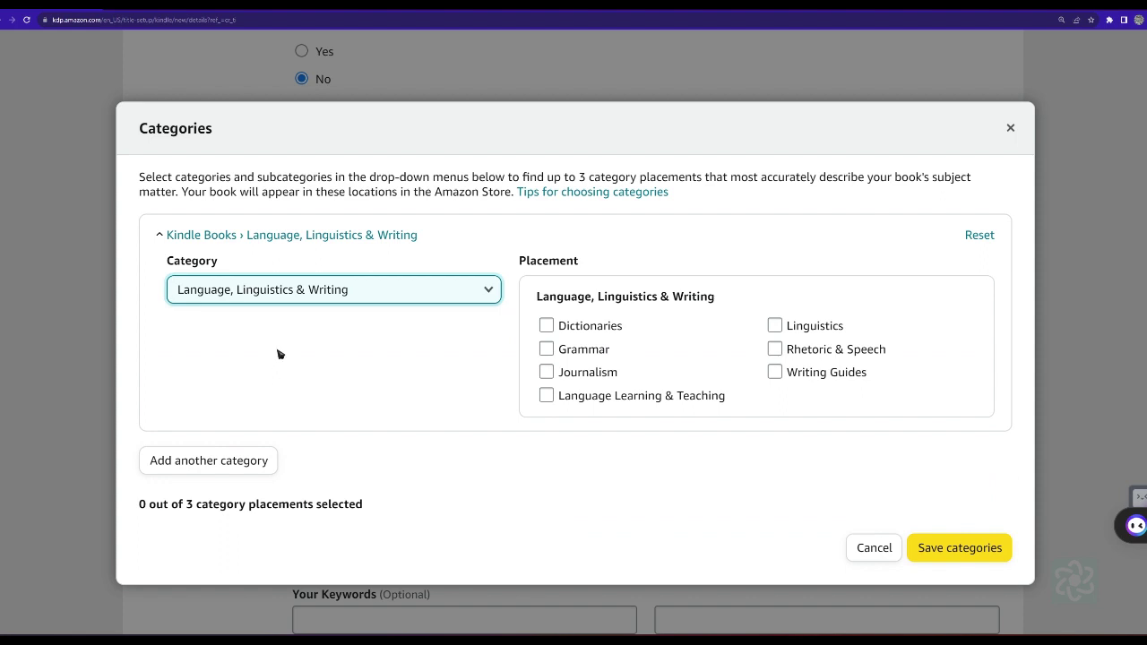
Step: Change the Kindle Books category to Romance to show its placements
left_click(267, 300)
scroll(266, 439, "down", 1)
scroll(266, 457, "down", 4)
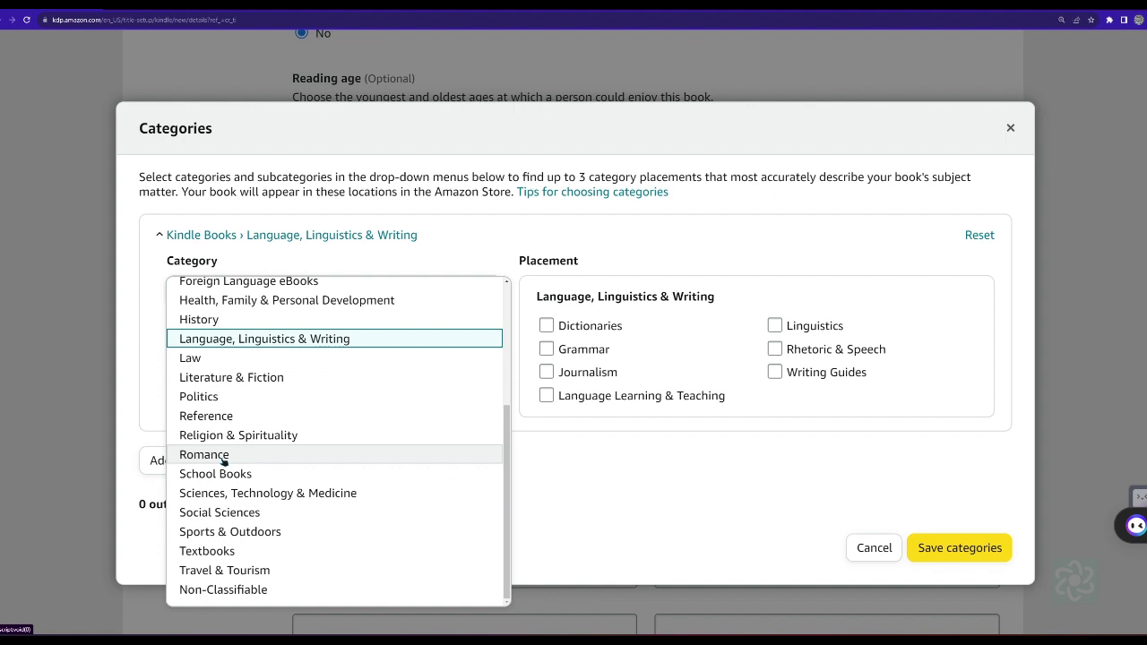
left_click(224, 457)
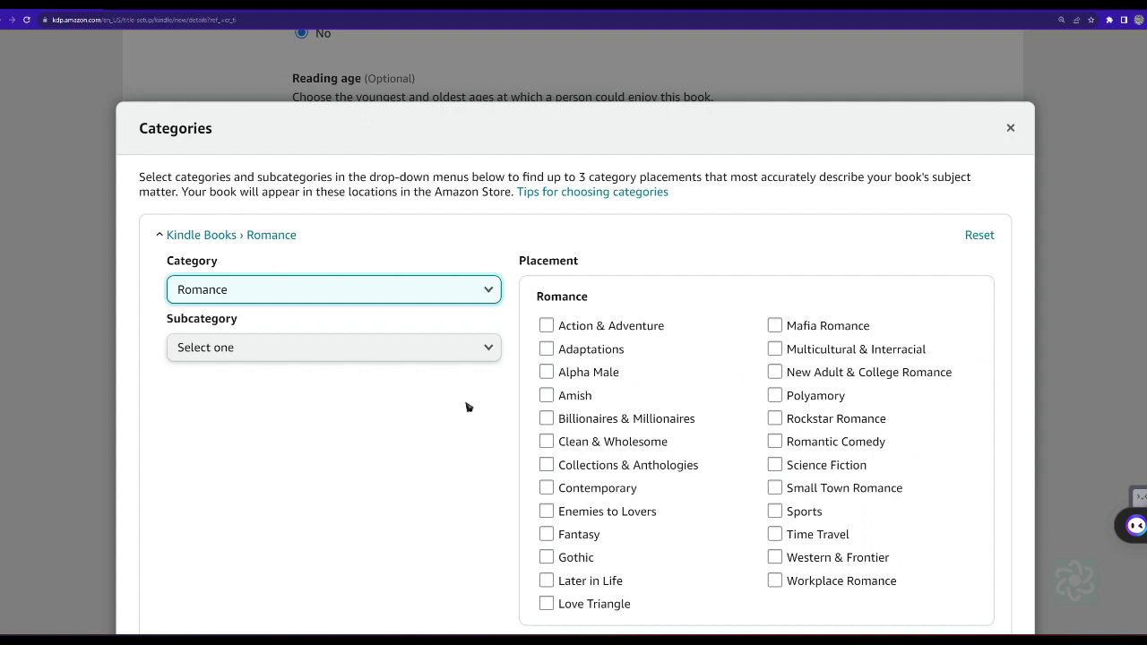
Step: Check the subcategory options for Romance and close the category selection without saving
left_click(403, 356)
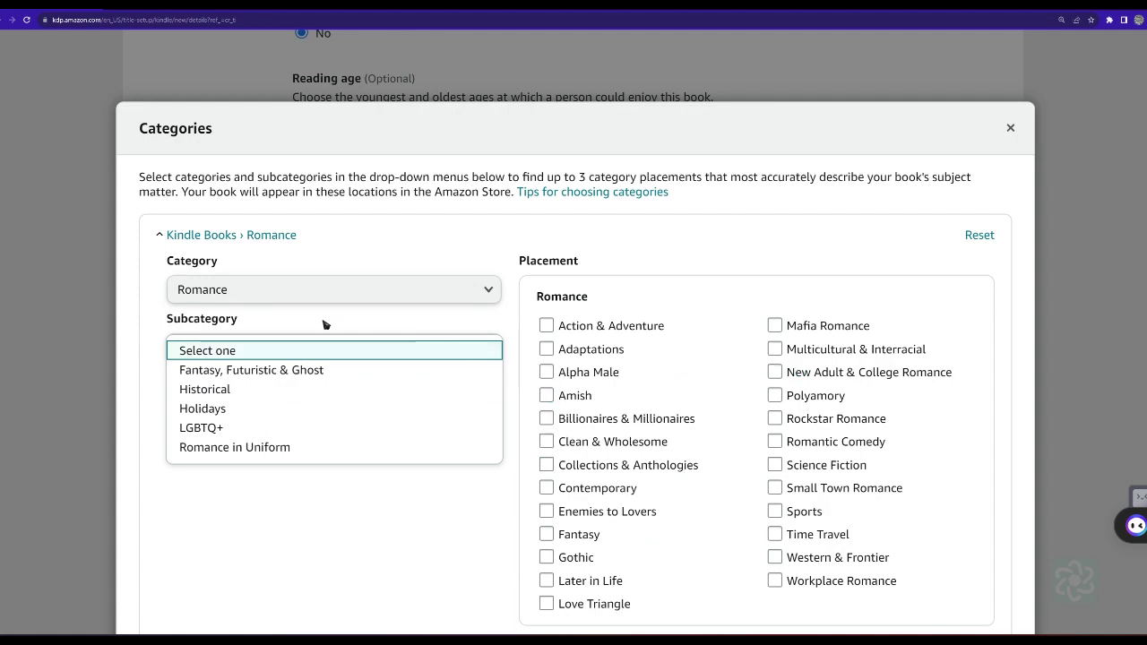
left_click(292, 299)
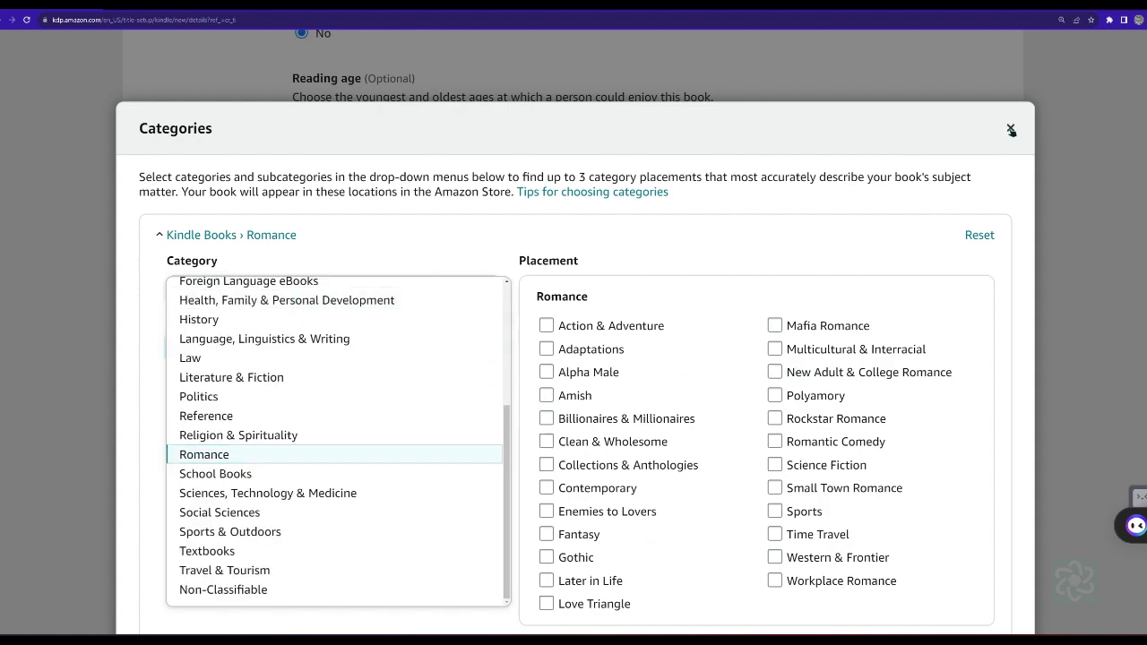
left_click(1010, 128)
Step: Review the language, book title, subtitle and series sections of the eBook details form
scroll(523, 314, "up", 2)
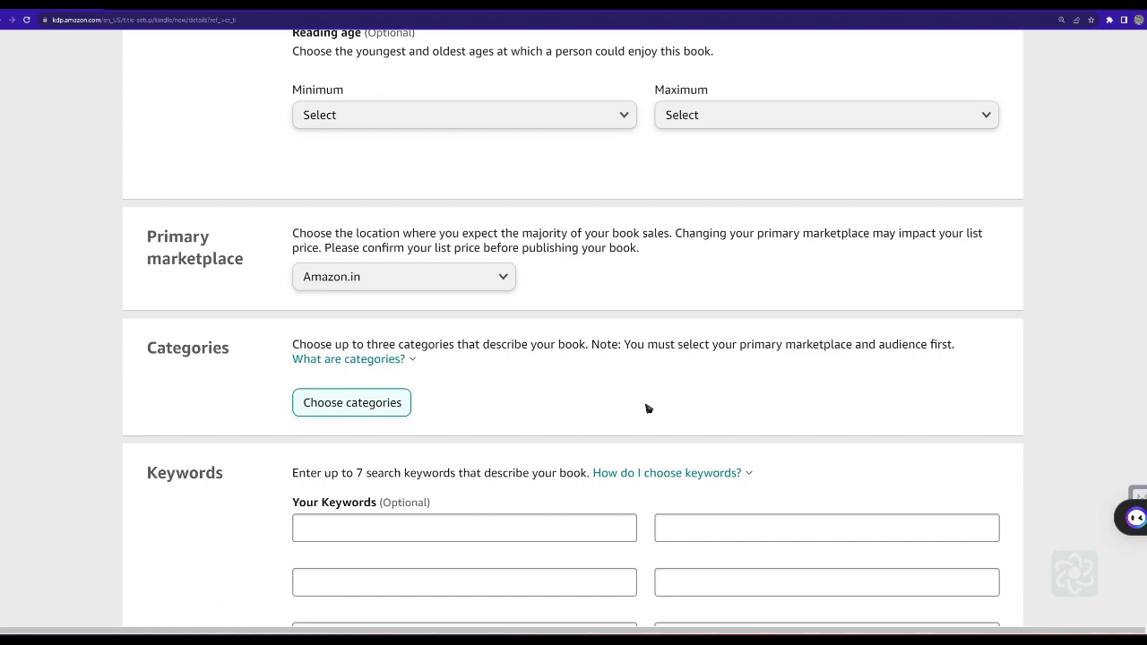
scroll(498, 381, "up", 3)
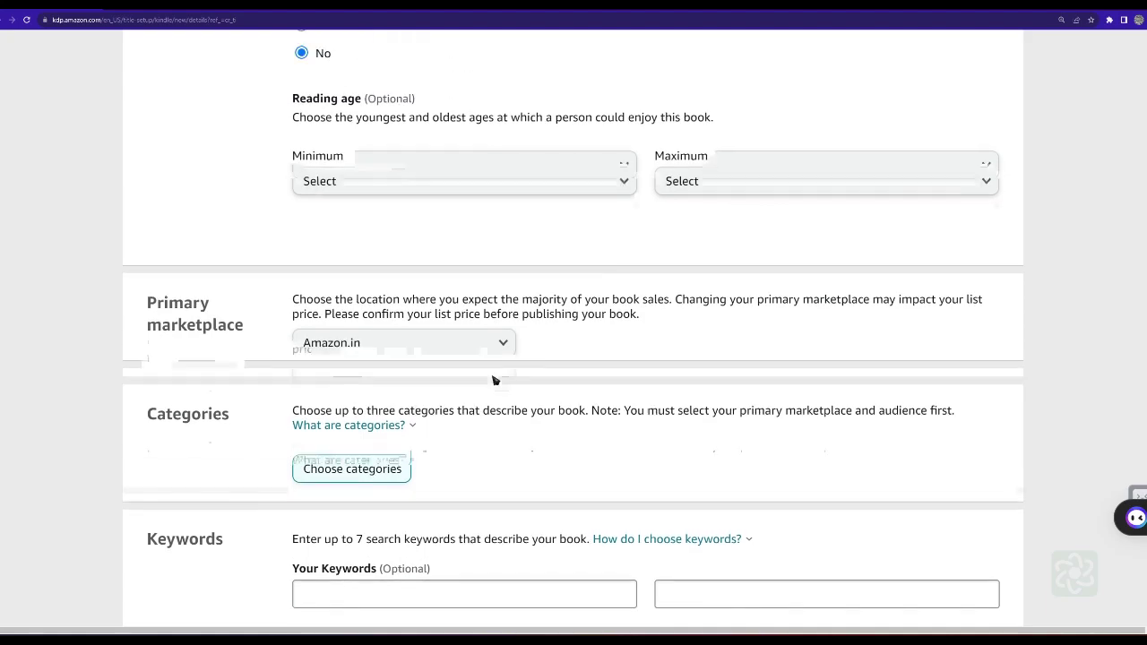
scroll(427, 359, "up", 9)
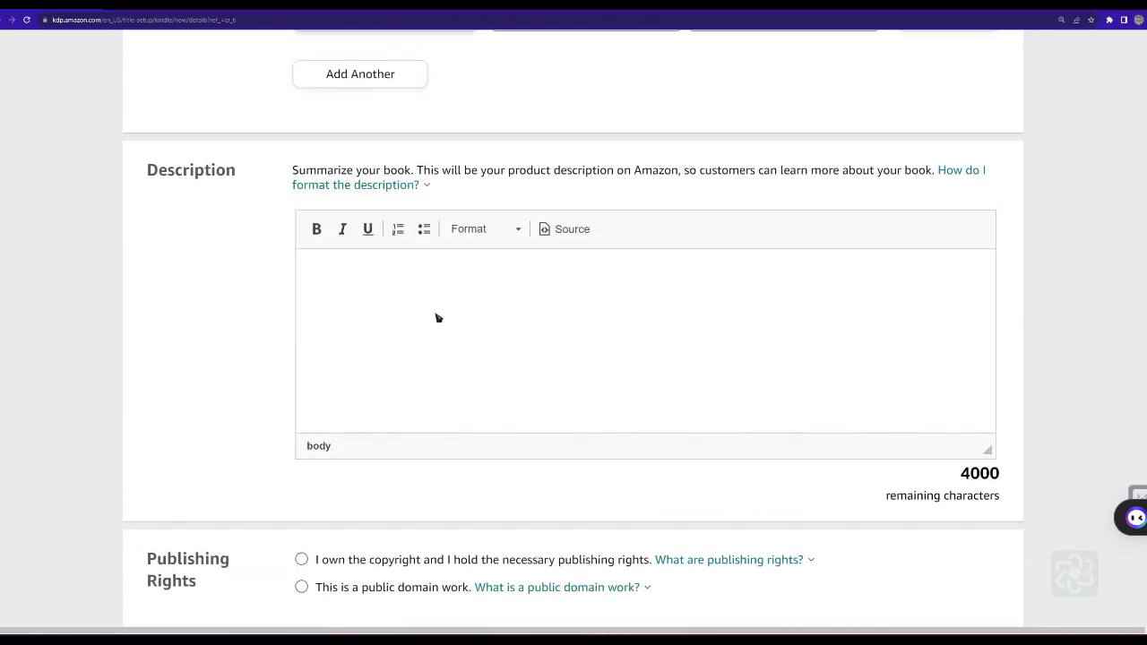
scroll(486, 301, "up", 8)
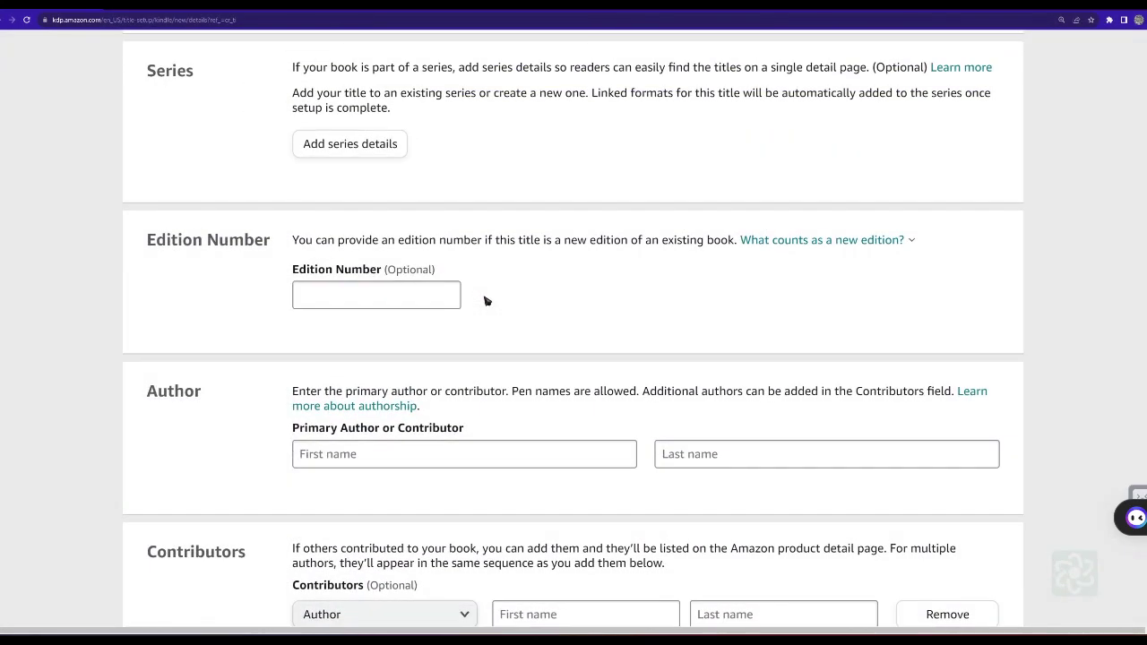
scroll(487, 302, "up", 2)
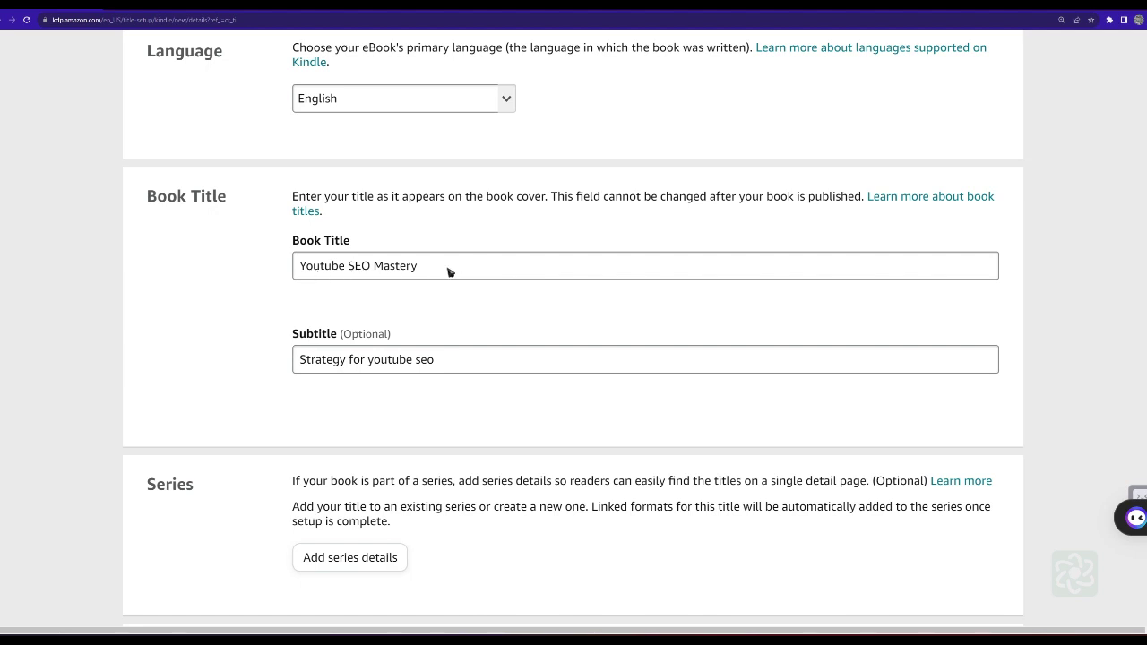
scroll(455, 340, "down", 2)
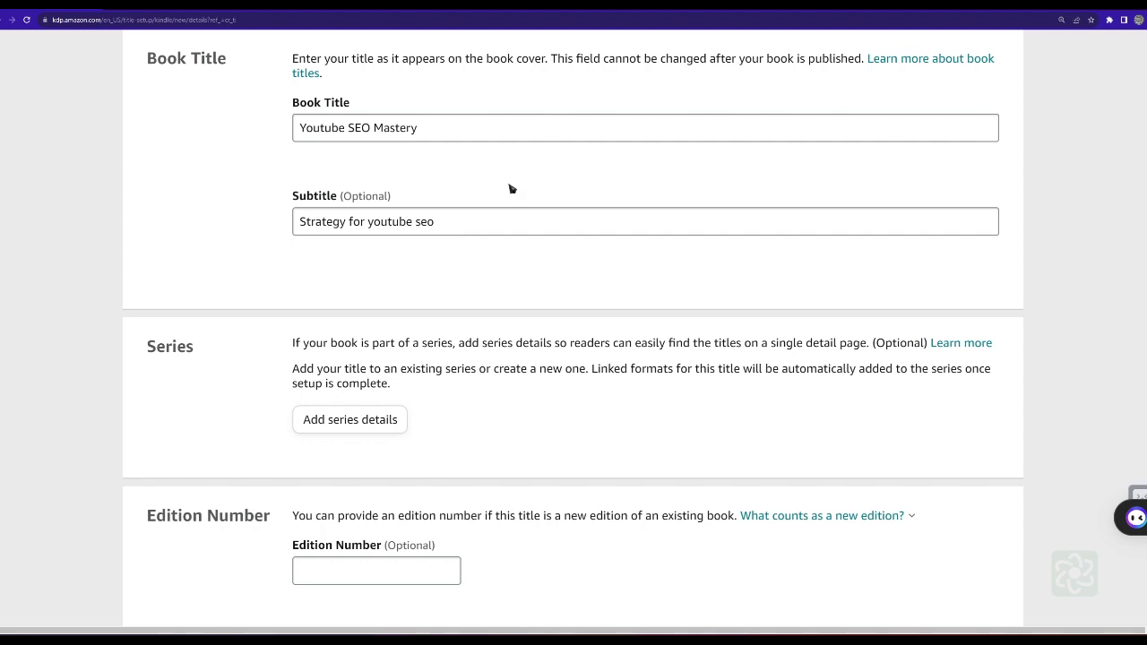
scroll(501, 272, "down", 1)
scroll(501, 272, "down", 2)
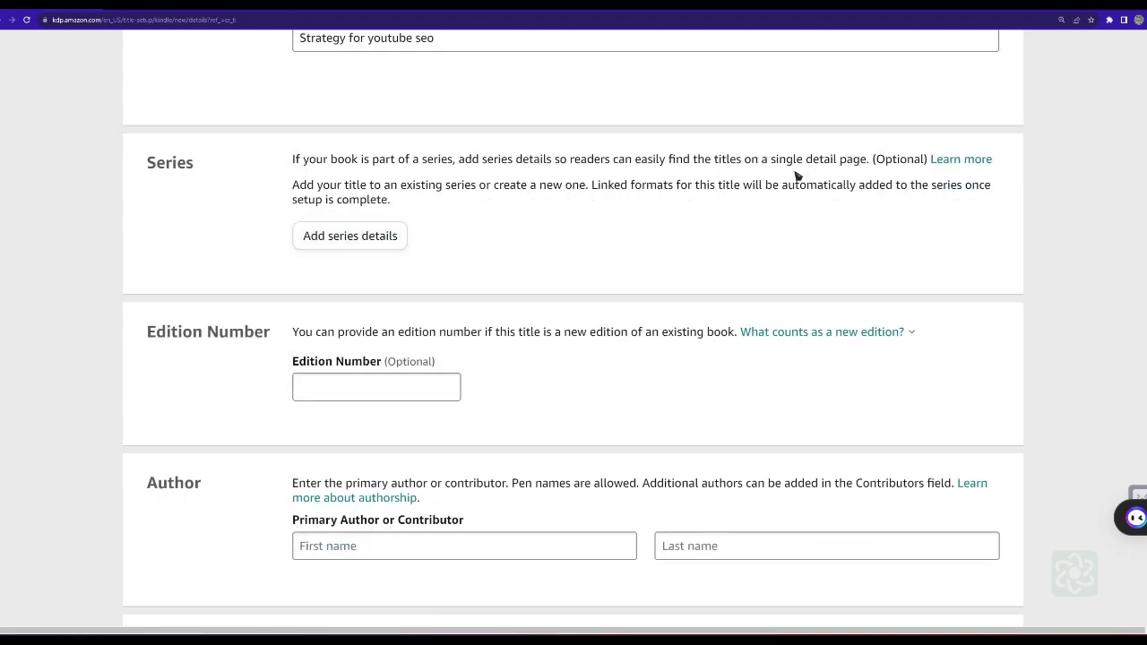
scroll(487, 245, "down", 3)
scroll(499, 162, "up", 2)
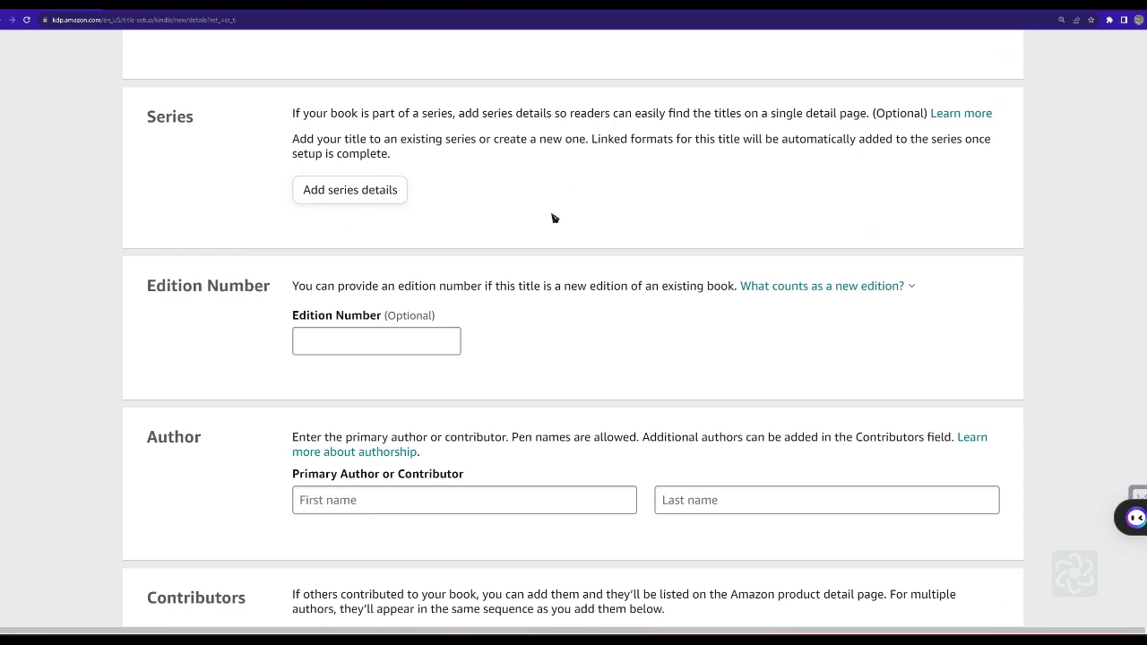
Step: Review the edition number, author, contributors, description and publishing rights sections of the details form
scroll(409, 251, "down", 2)
scroll(600, 252, "down", 3)
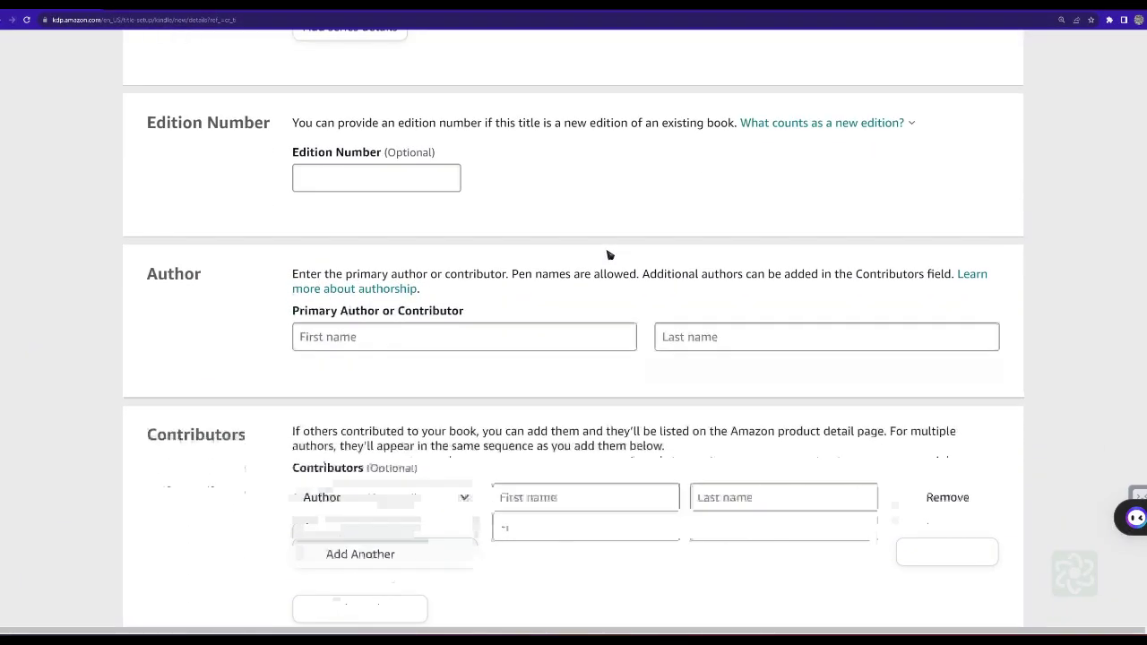
scroll(416, 287, "down", 4)
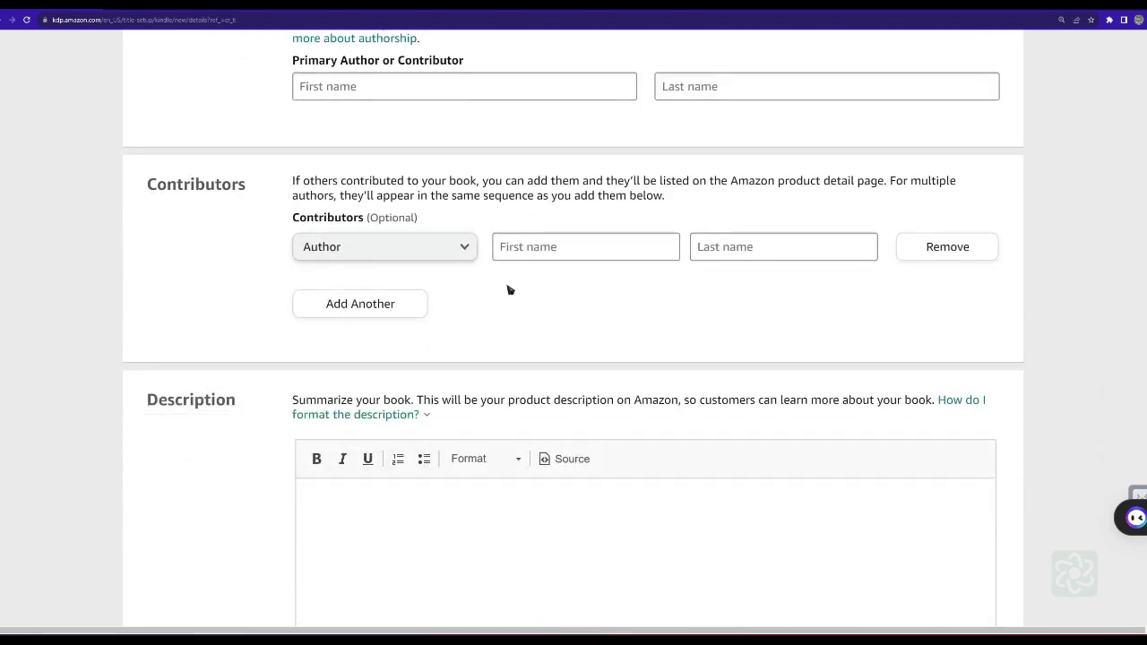
scroll(448, 287, "up", 3)
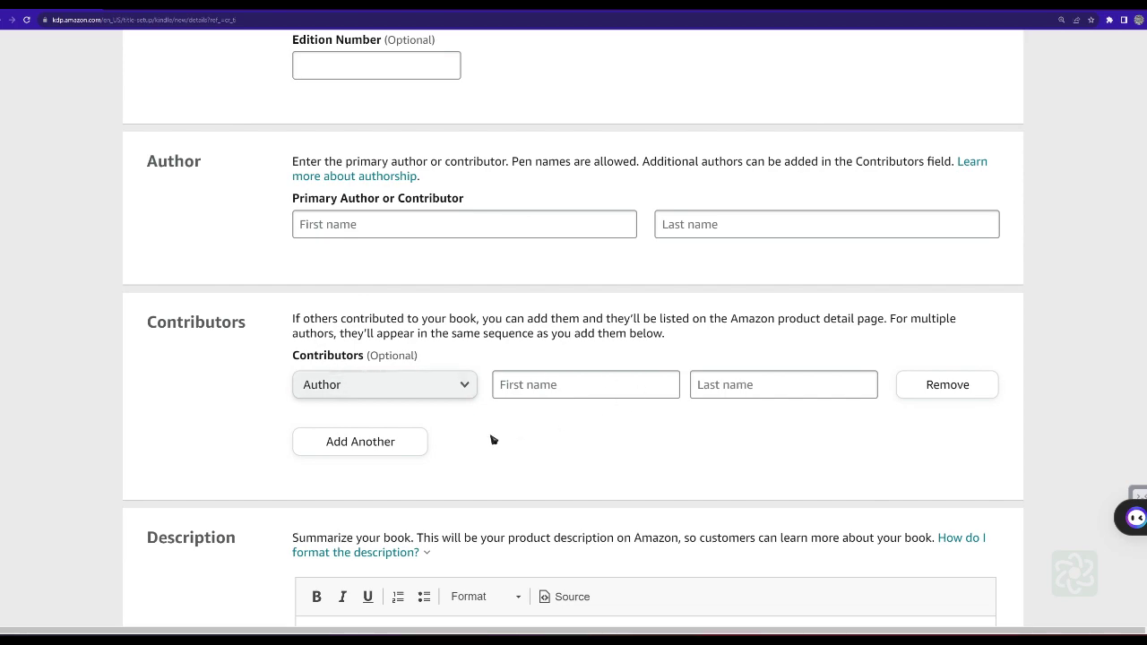
scroll(493, 440, "down", 2)
scroll(379, 256, "down", 3)
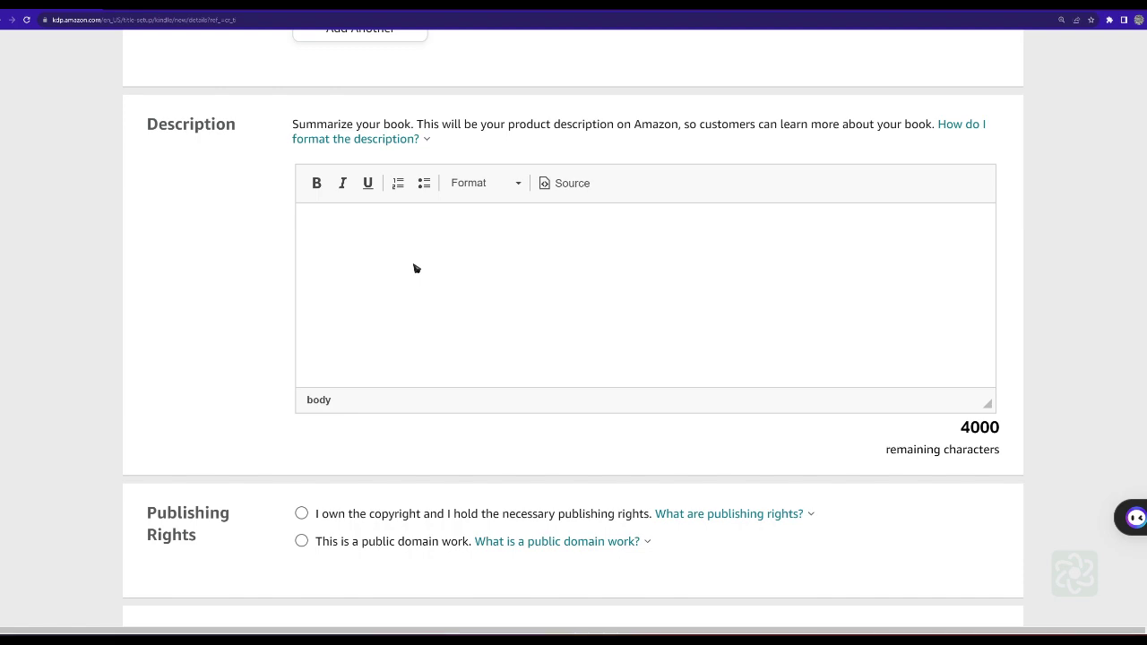
scroll(415, 268, "down", 3)
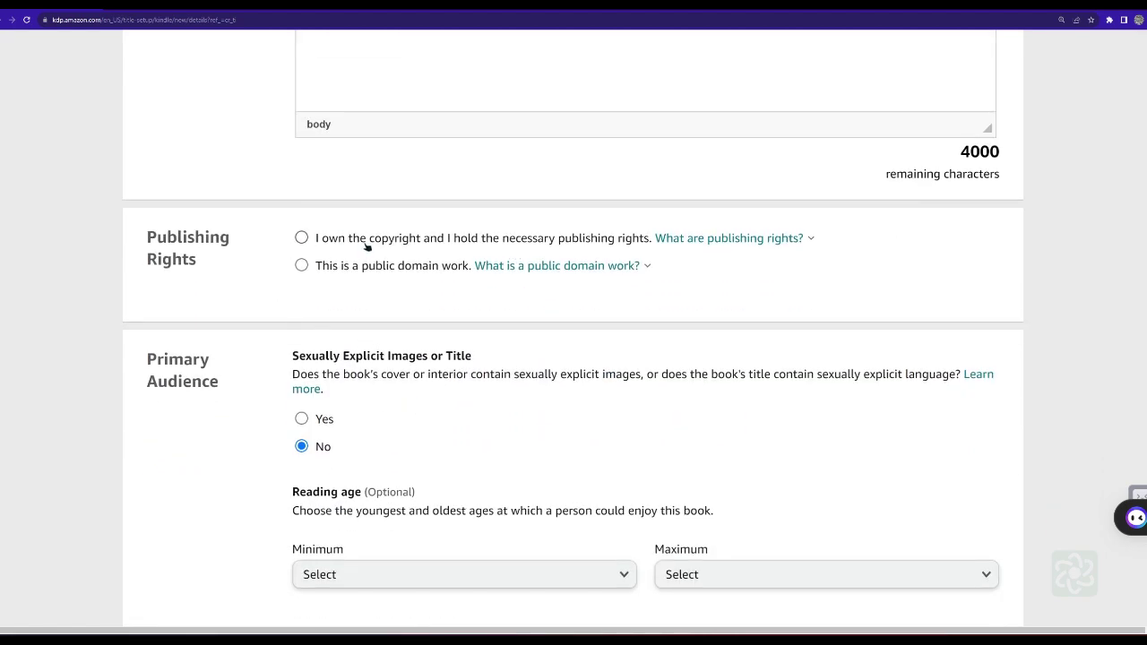
Step: Review the primary audience, reading age, primary marketplace, categories and keywords sections of the details form
scroll(459, 278, "down", 2)
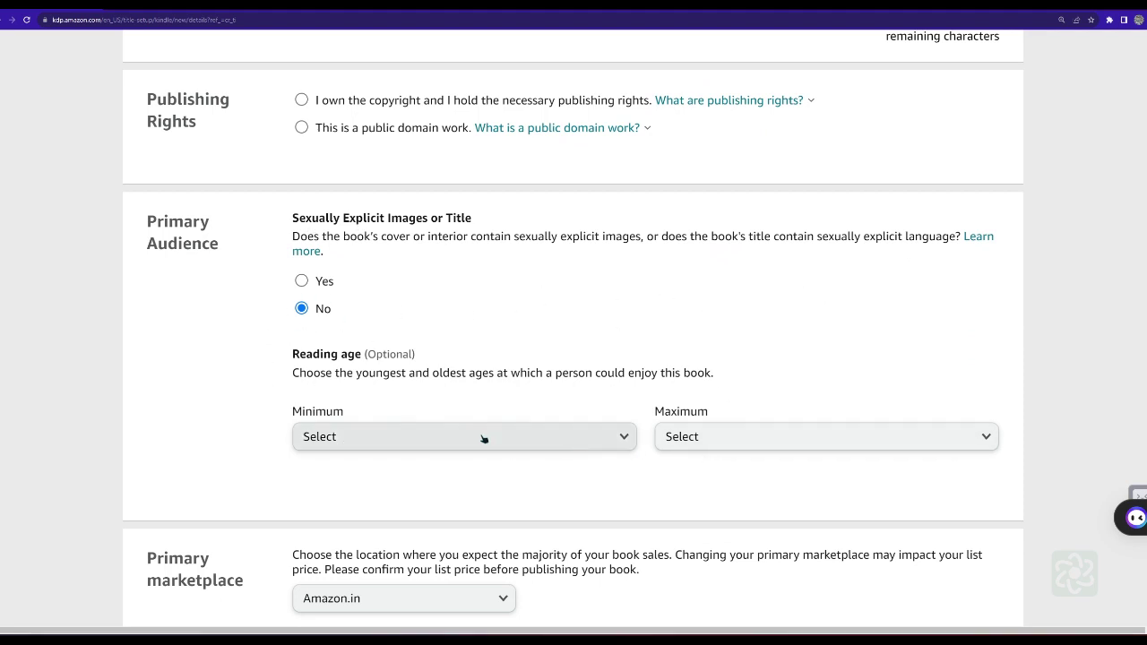
scroll(516, 340, "down", 1)
scroll(516, 340, "down", 2)
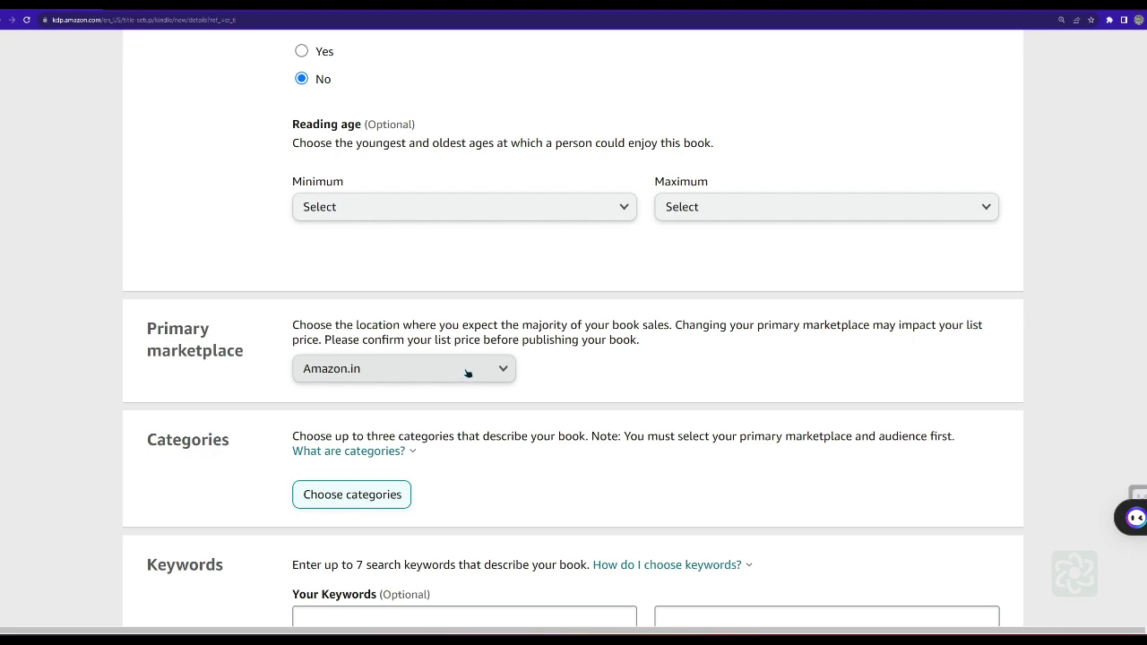
scroll(466, 371, "down", 2)
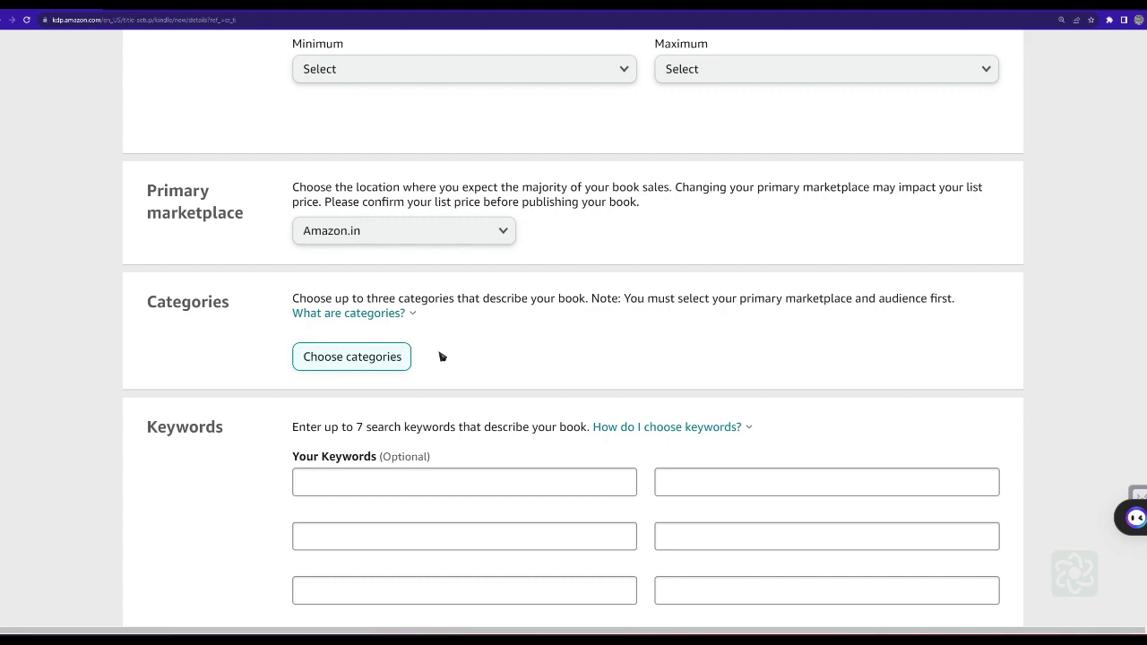
scroll(496, 296, "down", 2)
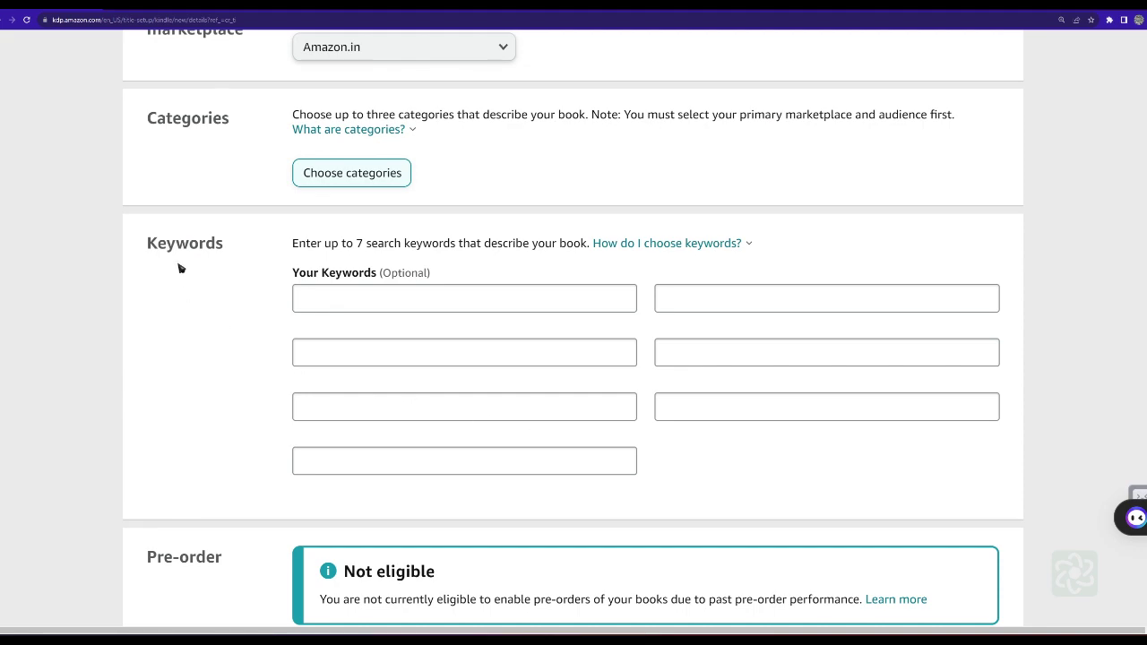
scroll(271, 246, "up", 4)
scroll(264, 271, "down", 3)
scroll(265, 271, "down", 1)
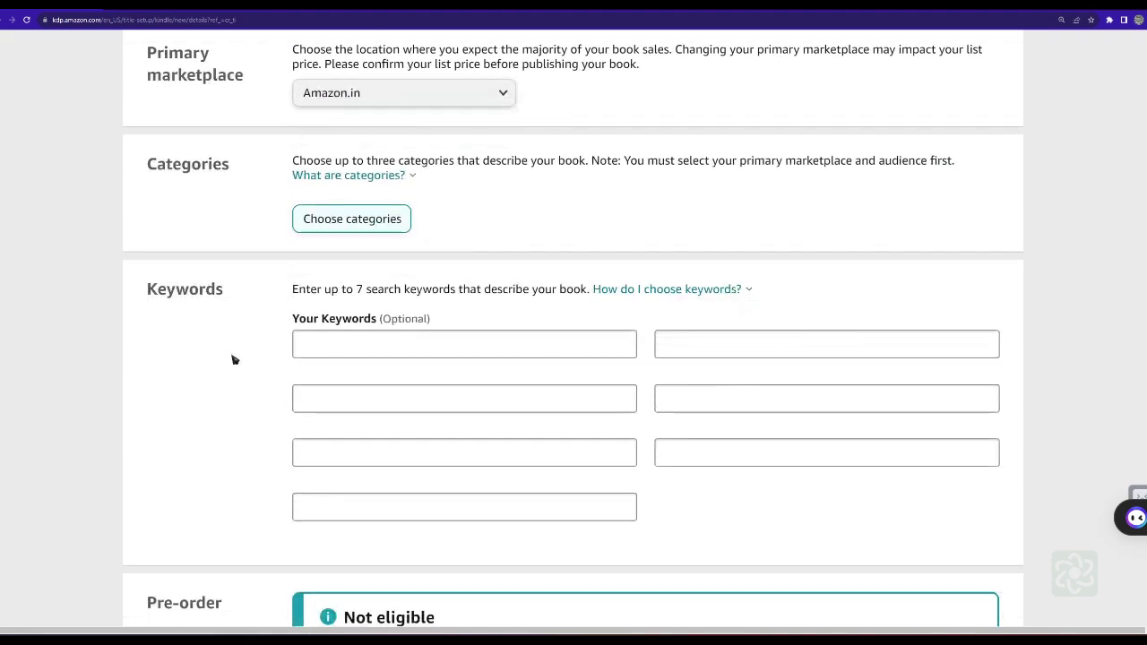
Step: Read the guidance on choosing keywords, and look over the keyword fields and the pre-order section
left_click(731, 290)
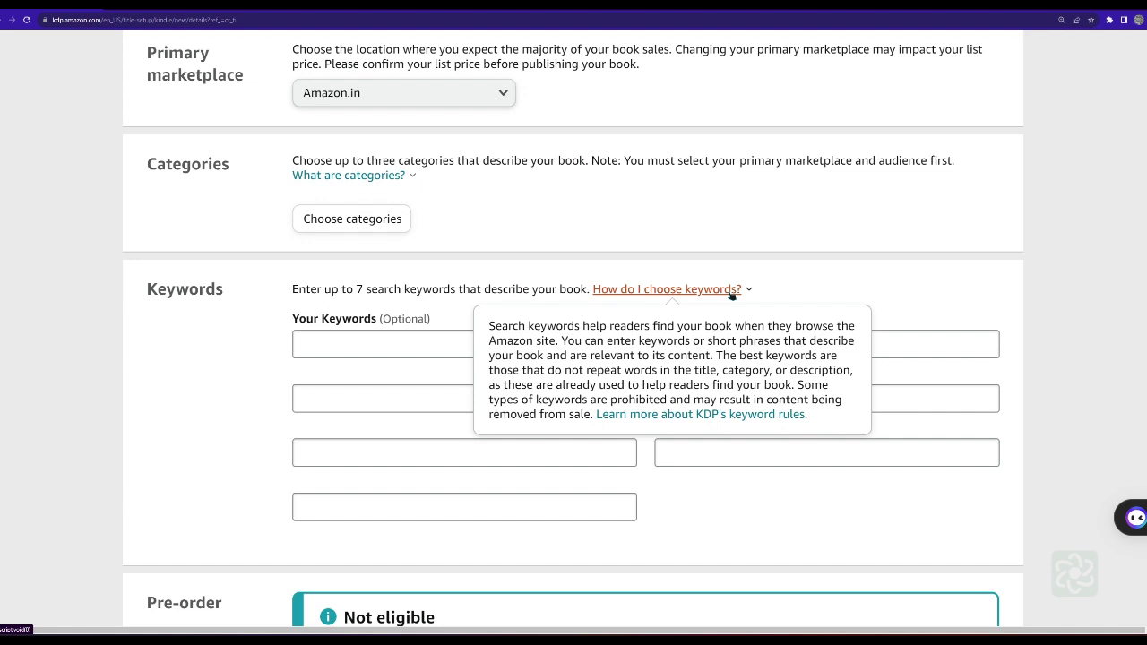
left_click(320, 348)
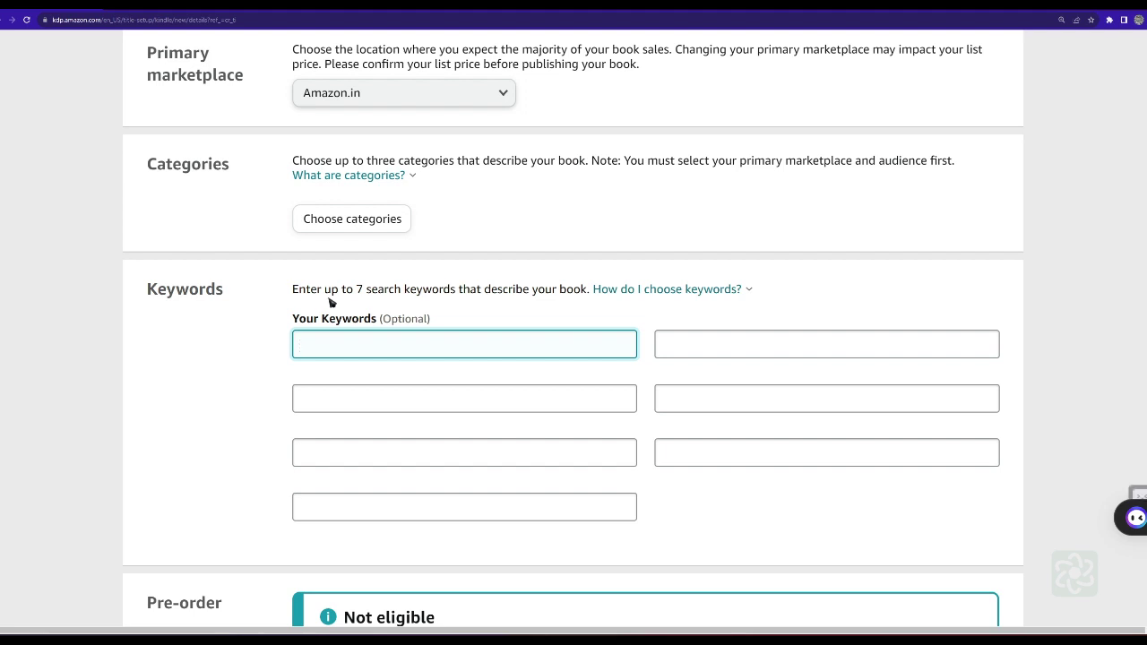
scroll(334, 345, "down", 2)
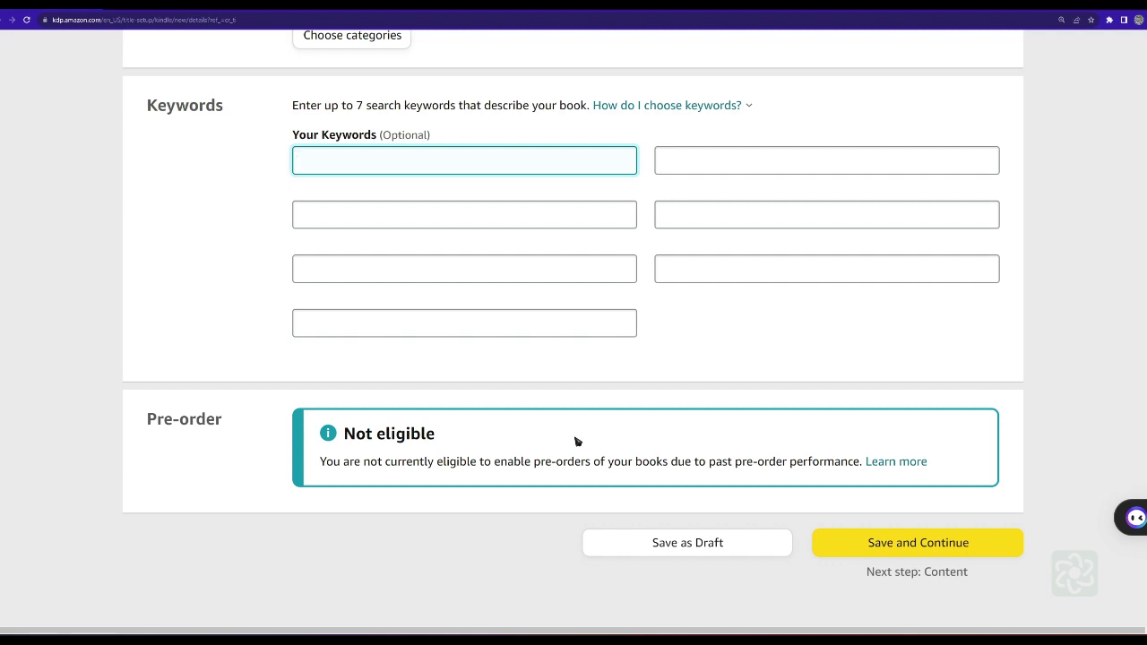
scroll(525, 264, "up", 2)
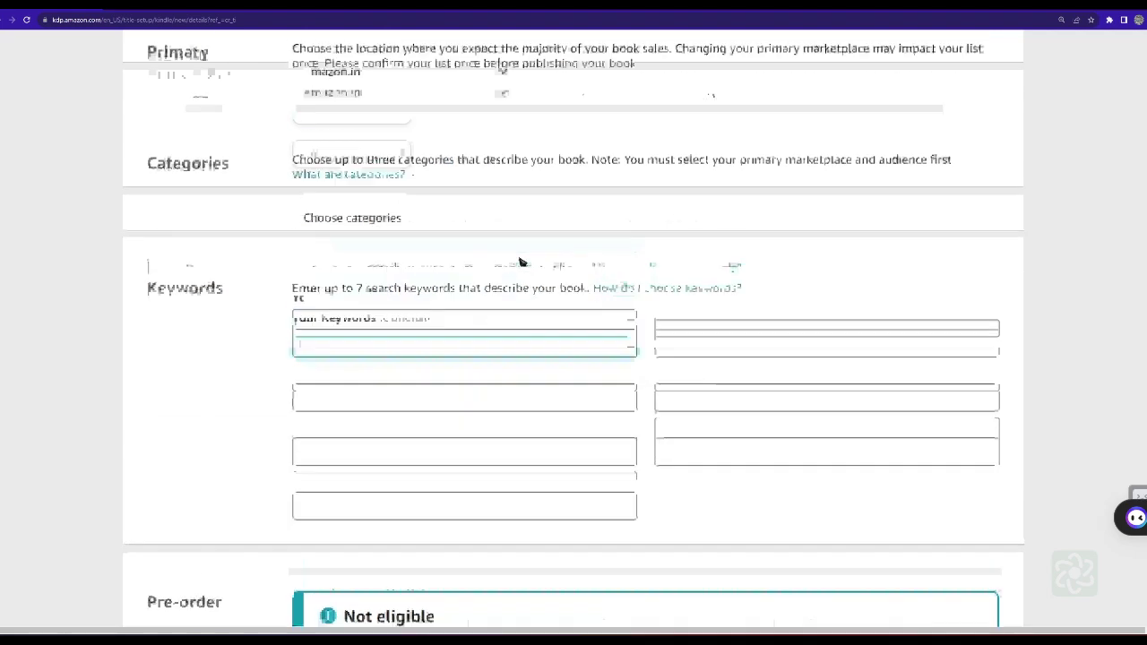
Step: Look back over the eBook details form from the keywords section up to the language section
scroll(519, 262, "up", 8)
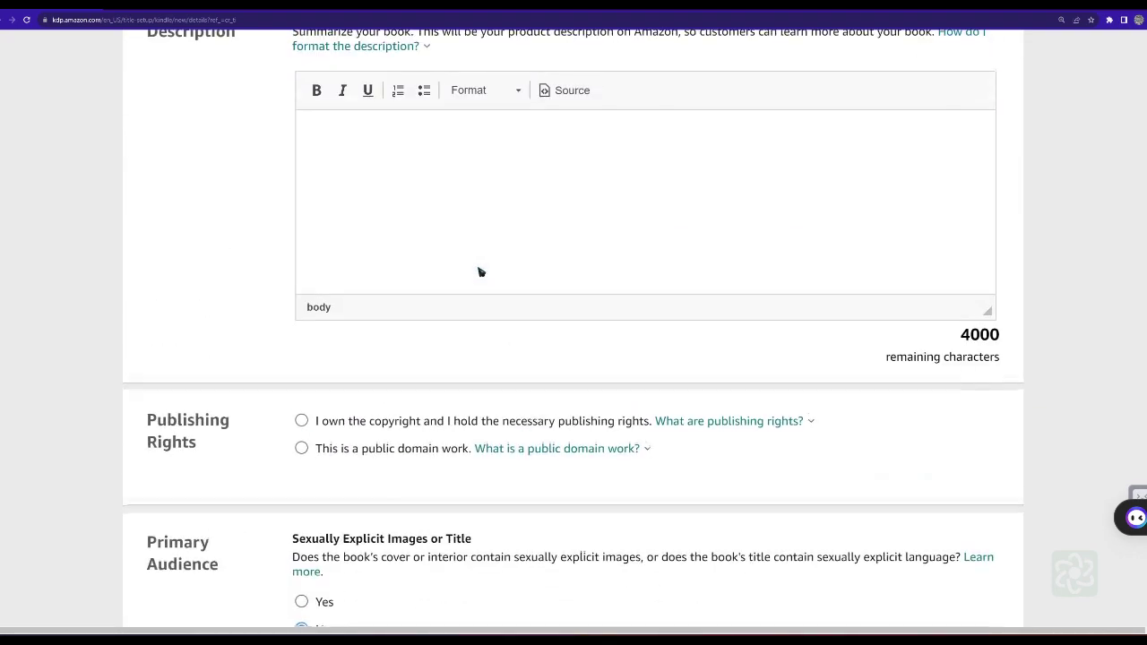
scroll(478, 271, "up", 2)
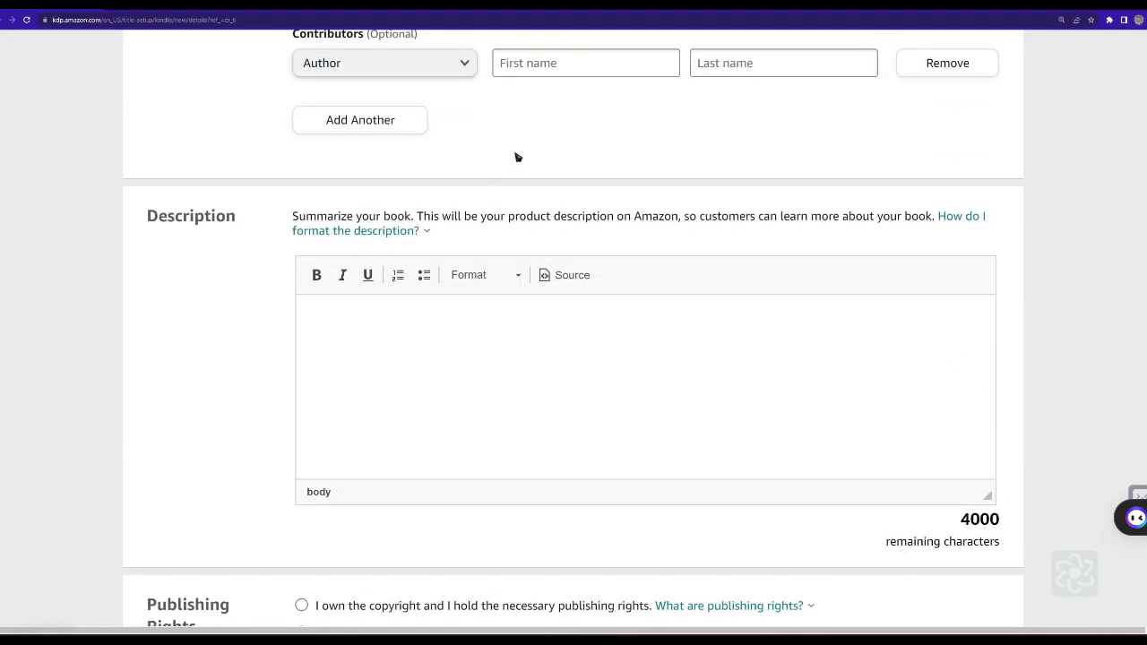
scroll(512, 154, "up", 5)
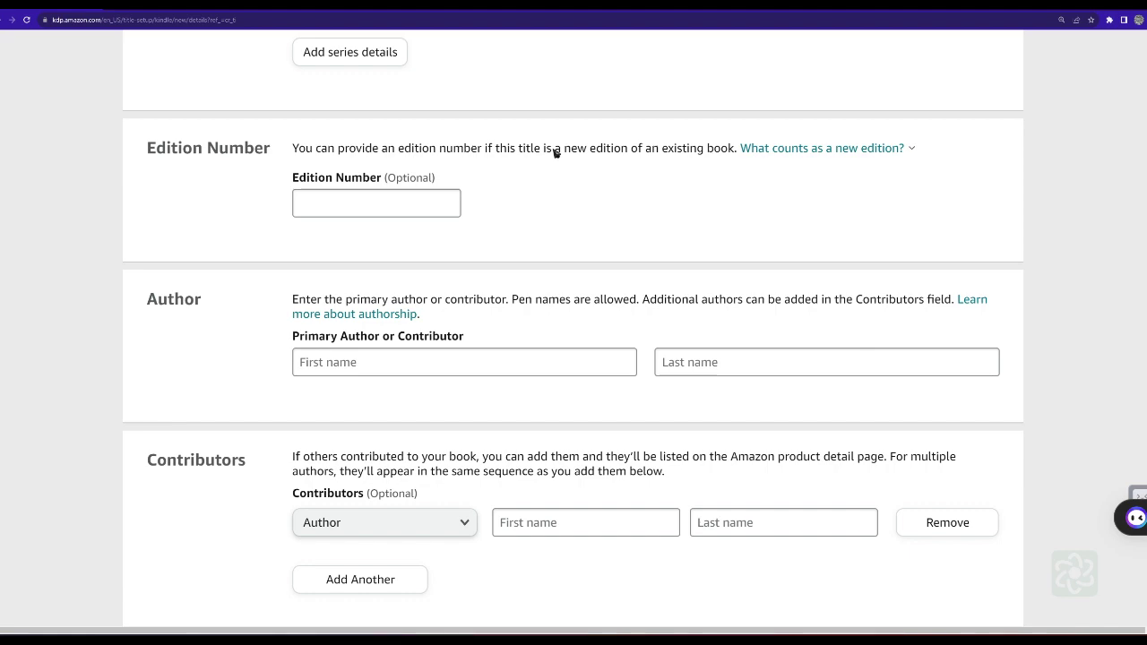
scroll(507, 229, "up", 7)
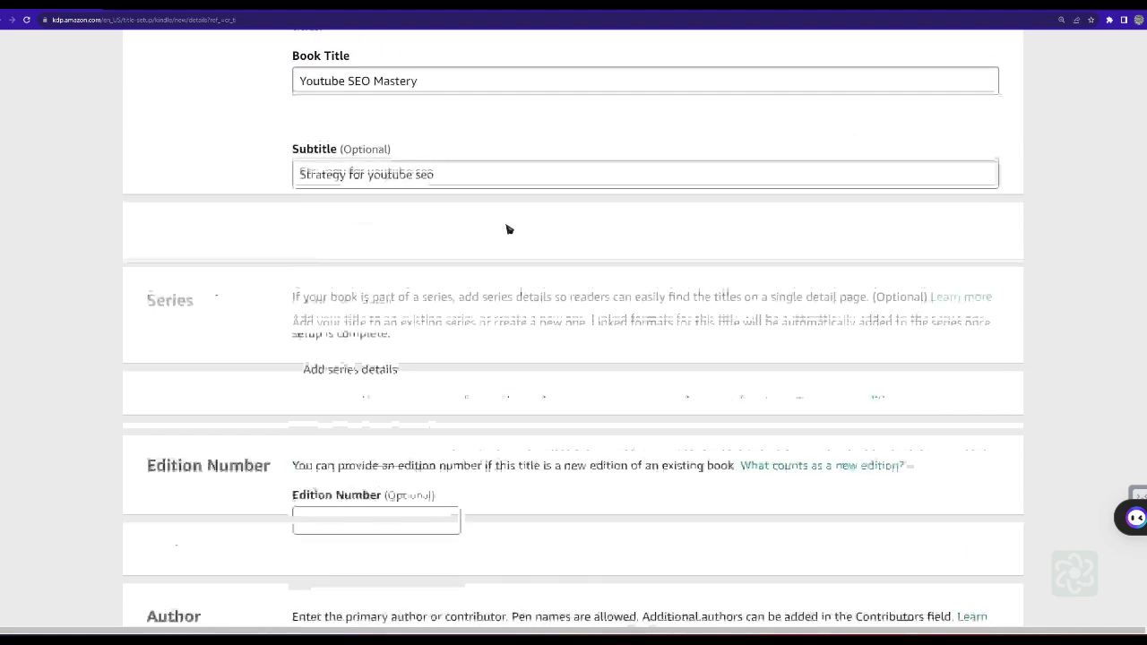
scroll(507, 229, "up", 2)
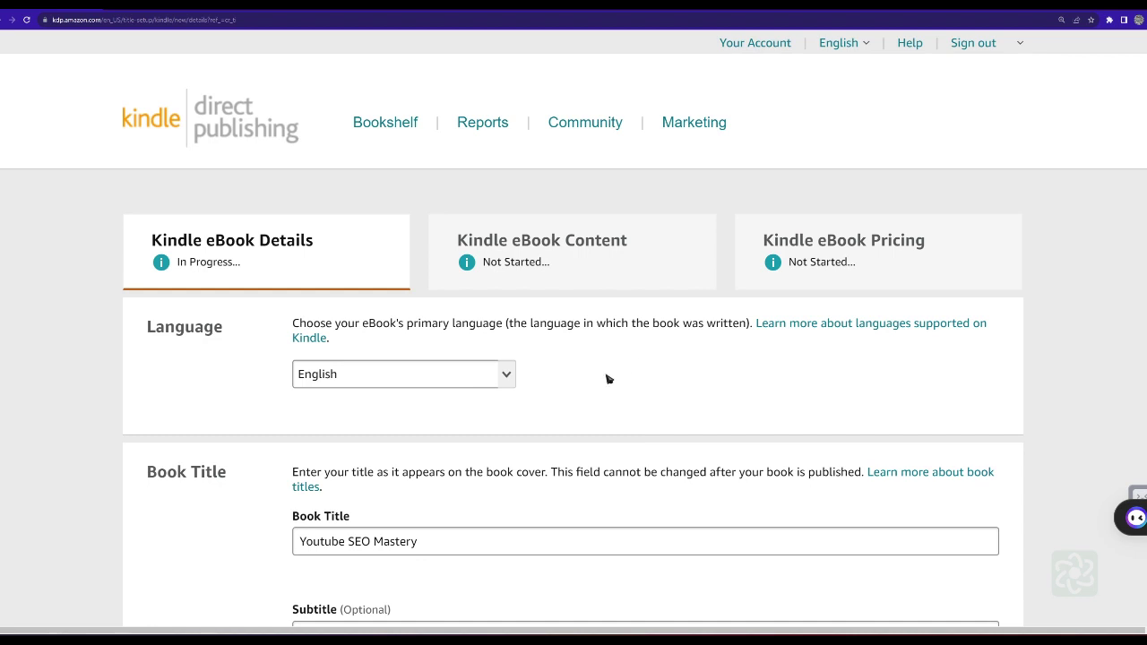
Step: Review the full details form in order, from language and book title through publishing rights and categories to keywords and pre-order
scroll(607, 379, "down", 2)
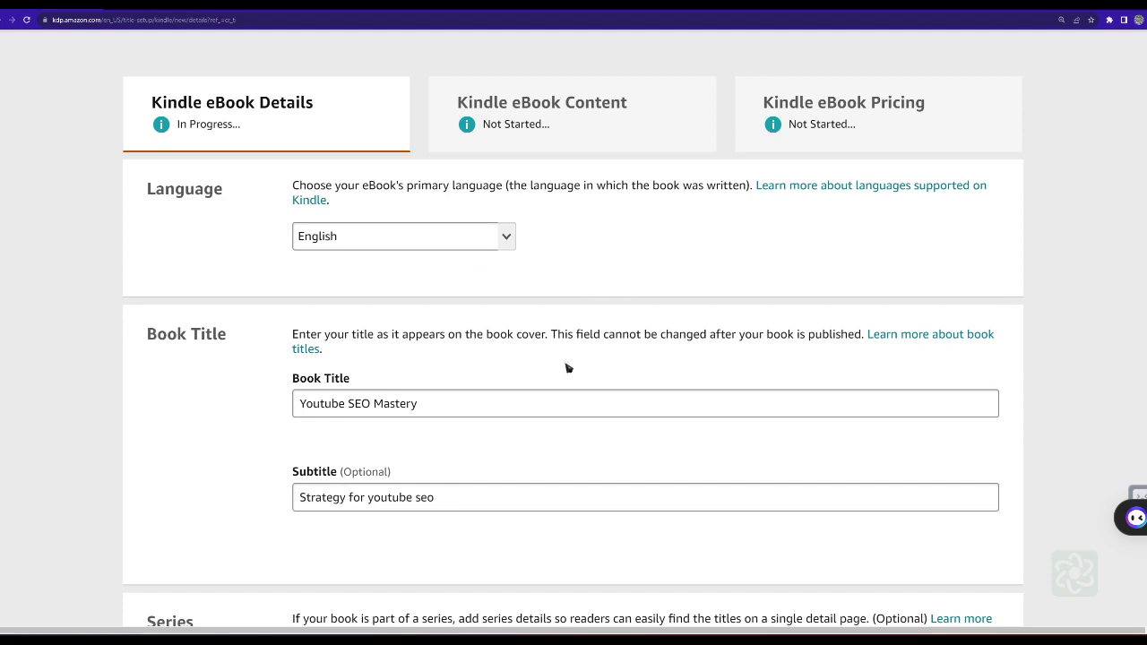
scroll(566, 367, "down", 7)
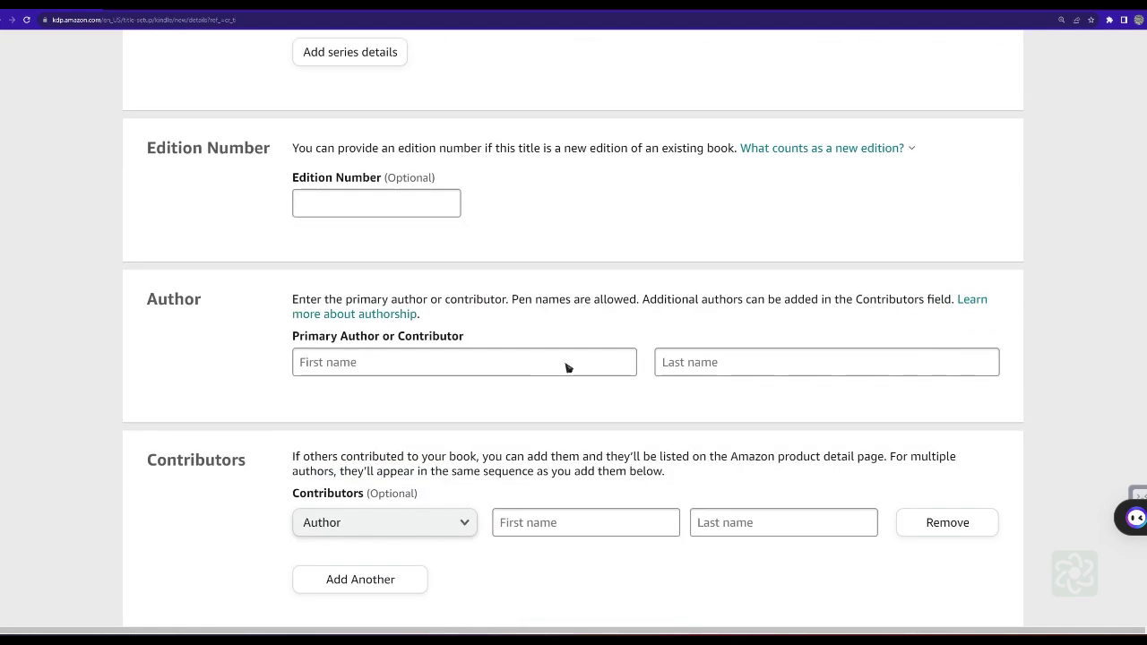
scroll(565, 367, "down", 2)
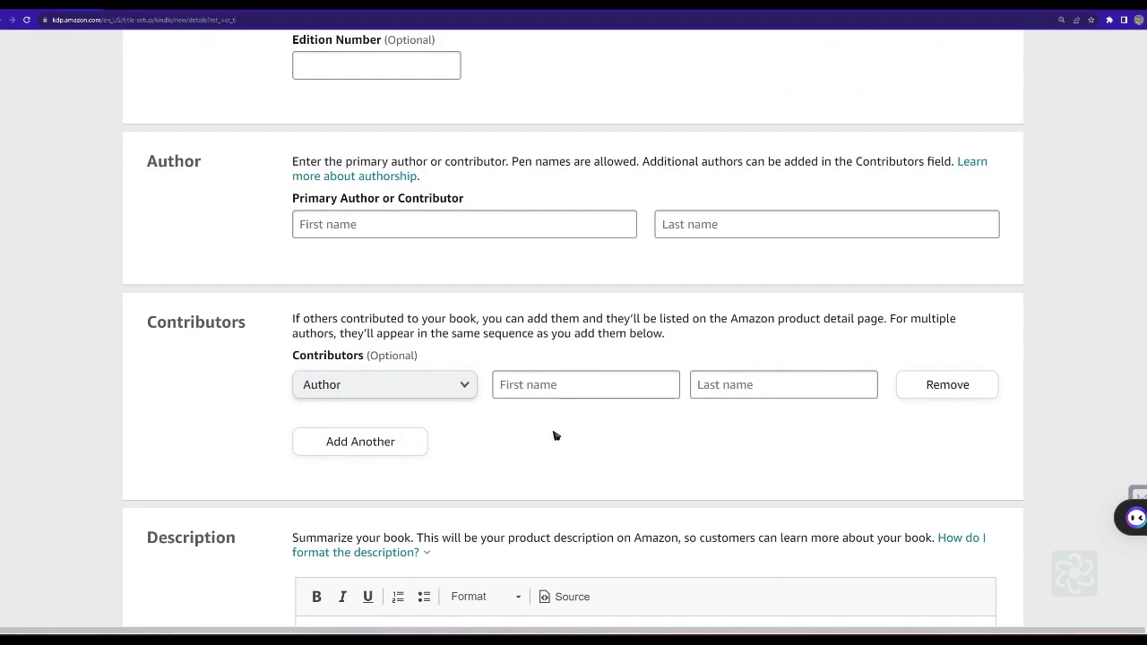
scroll(555, 436, "down", 3)
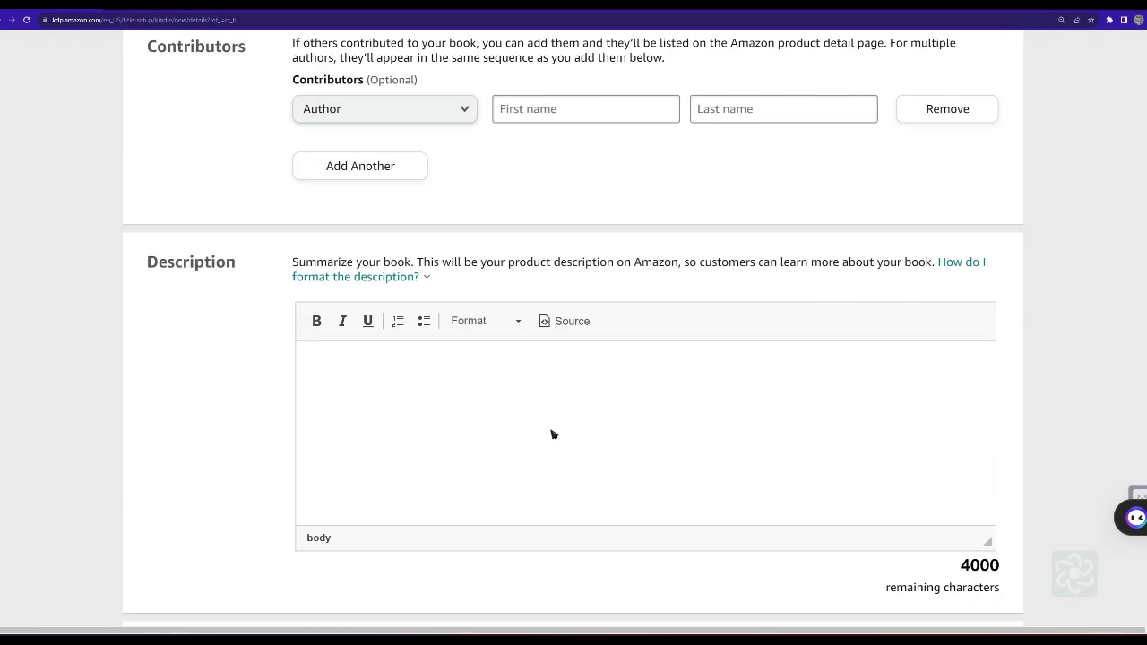
scroll(552, 435, "down", 2)
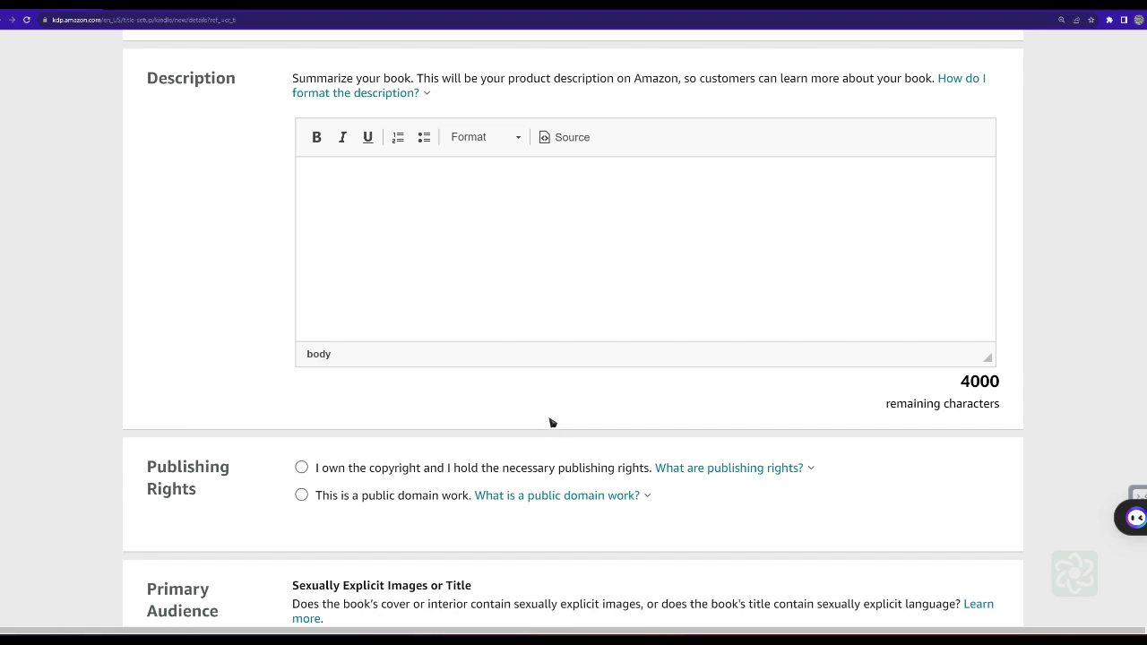
scroll(514, 419, "down", 6)
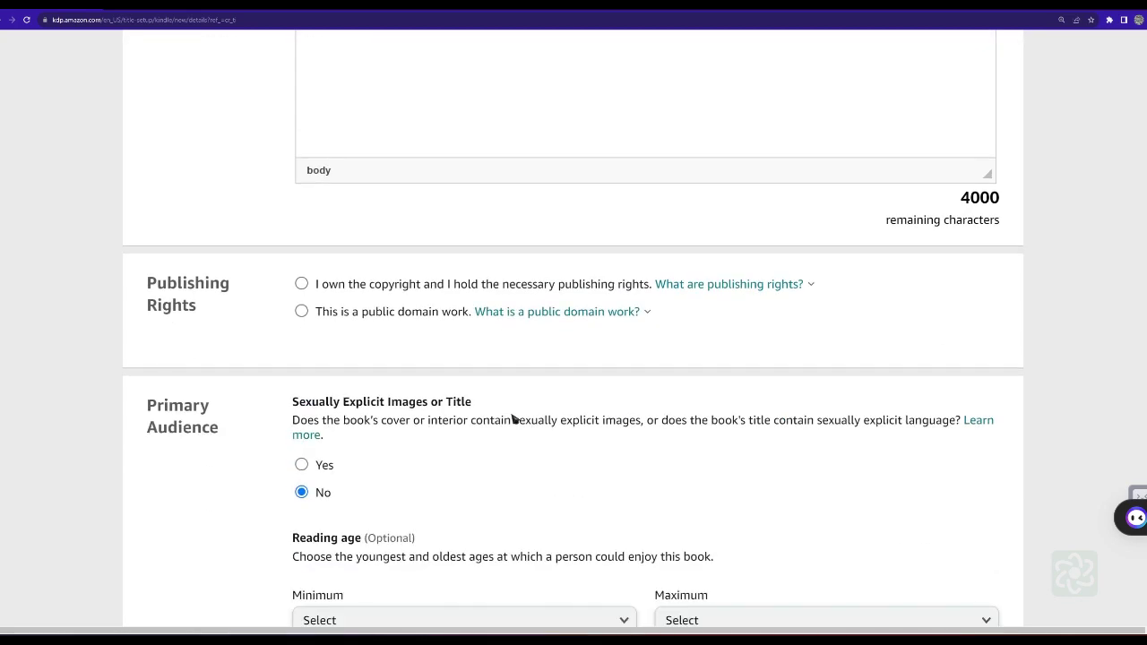
scroll(513, 419, "down", 4)
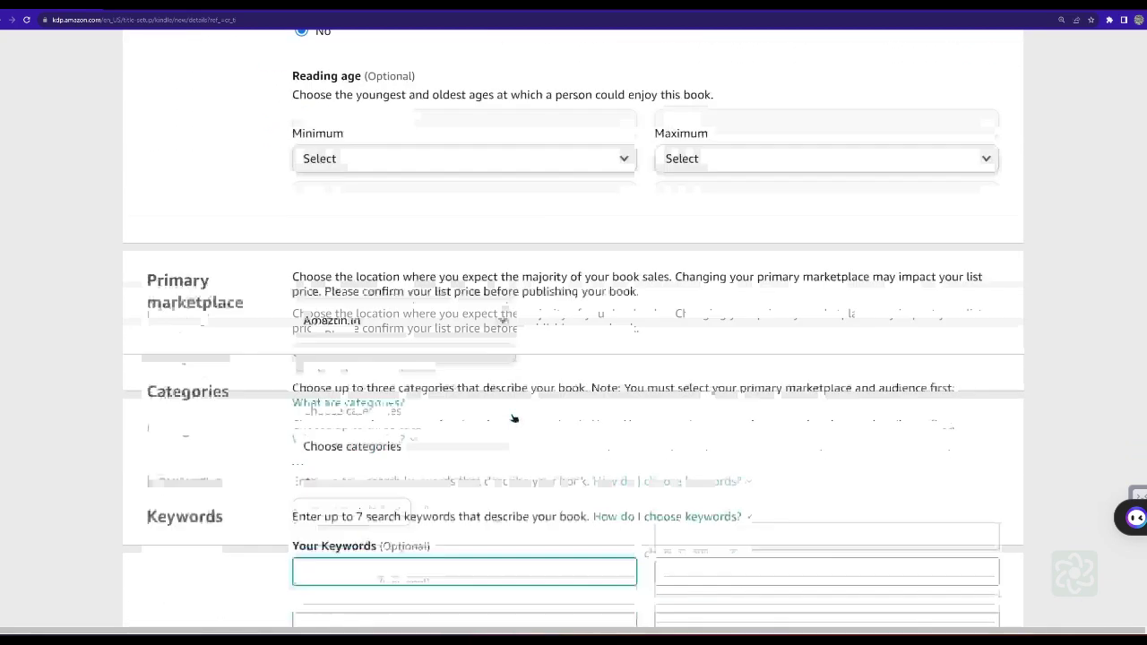
scroll(462, 480, "down", 3)
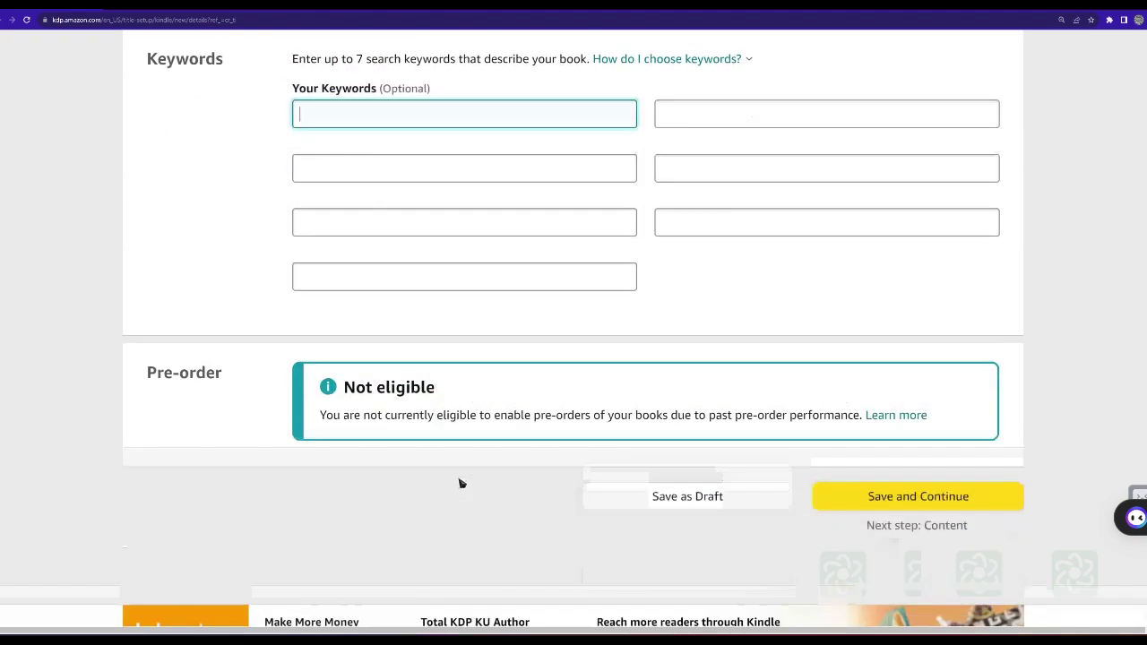
Step: Recheck the description, contributors, series, title and language sections, working back to the beginning of the form
scroll(537, 346, "up", 4)
scroll(537, 345, "up", 10)
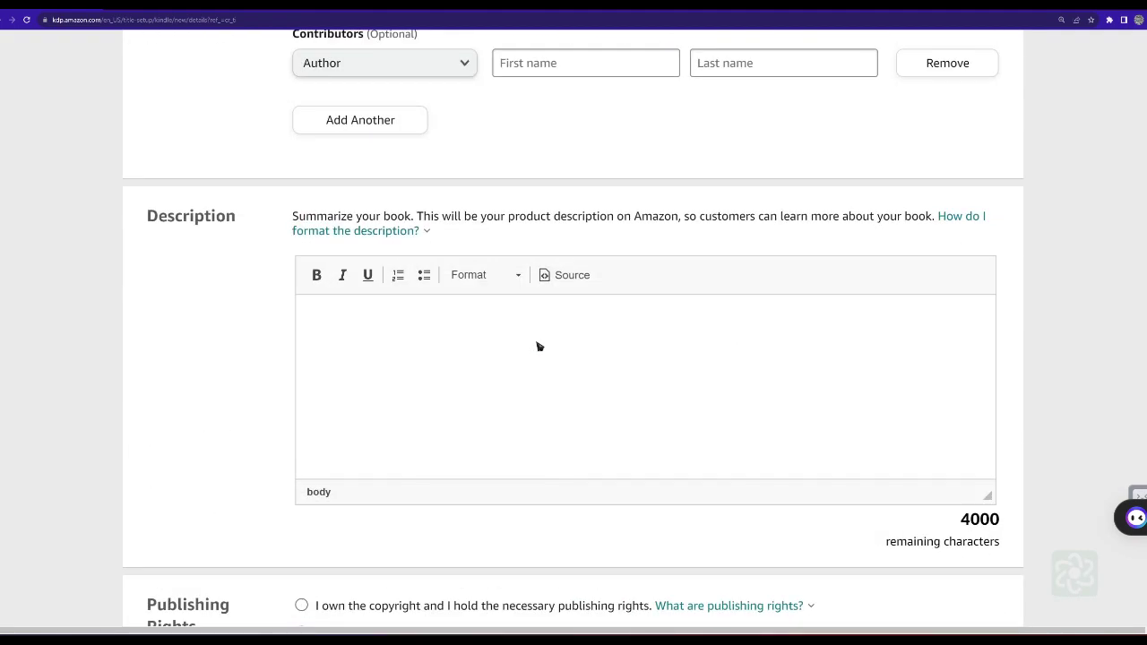
scroll(515, 349, "up", 2)
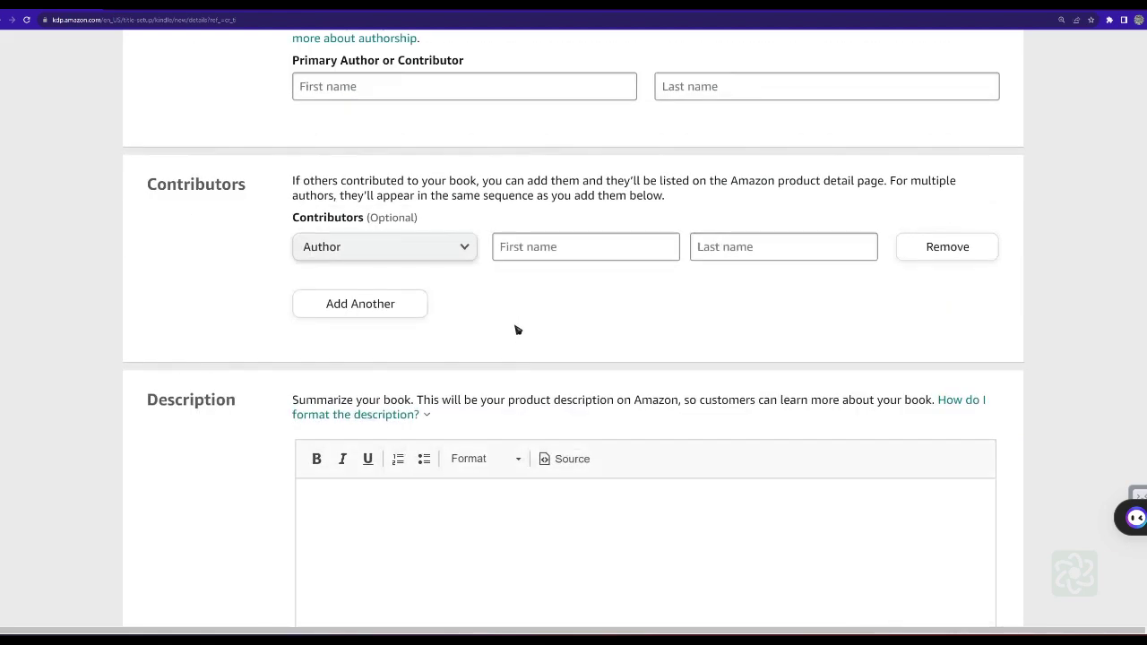
scroll(517, 330, "up", 6)
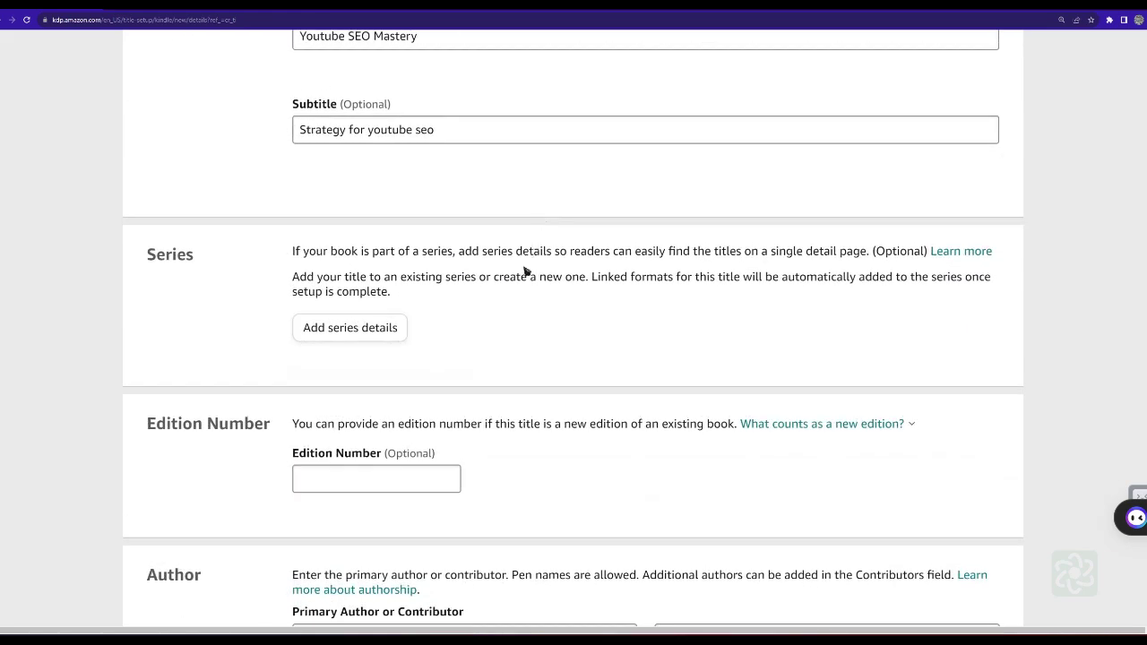
scroll(512, 314, "up", 3)
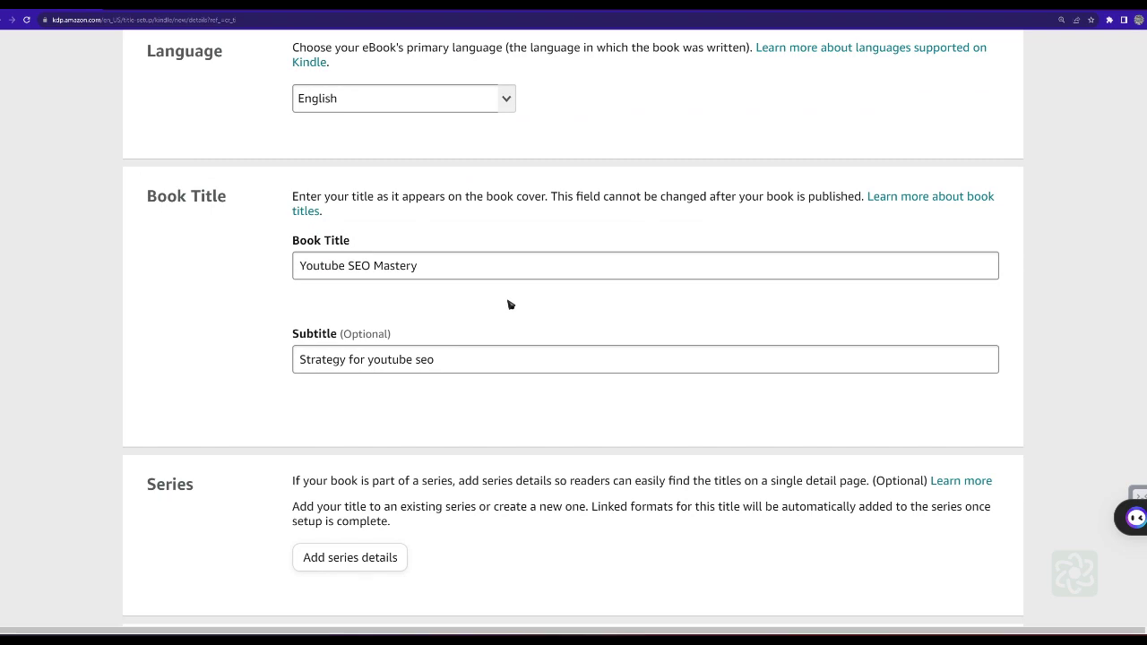
scroll(511, 305, "up", 3)
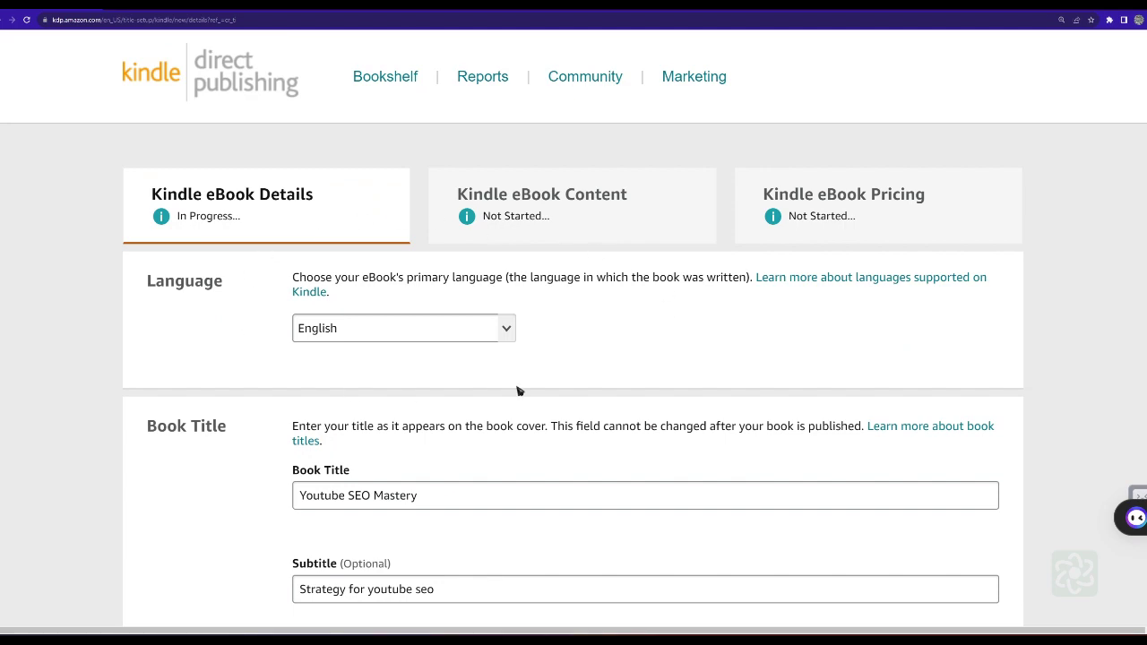
Step: Examine the edition number, author, contributors and description sections again, and glance over the marketplace, categories and keywords sections
scroll(538, 404, "down", 3)
scroll(553, 414, "down", 6)
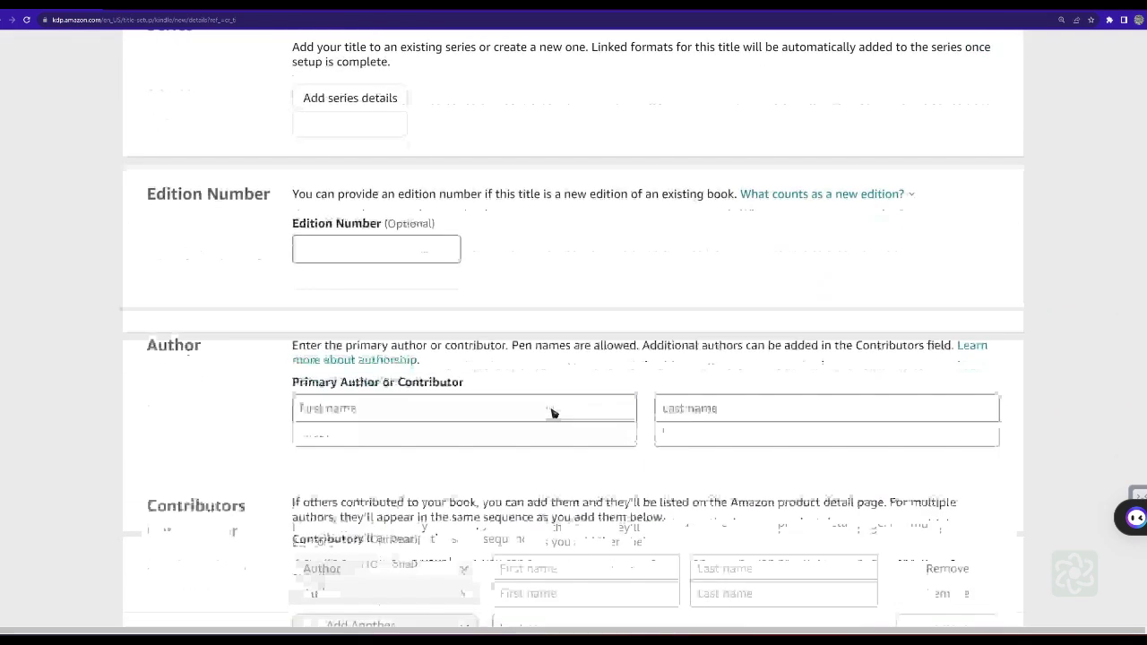
scroll(552, 414, "down", 1)
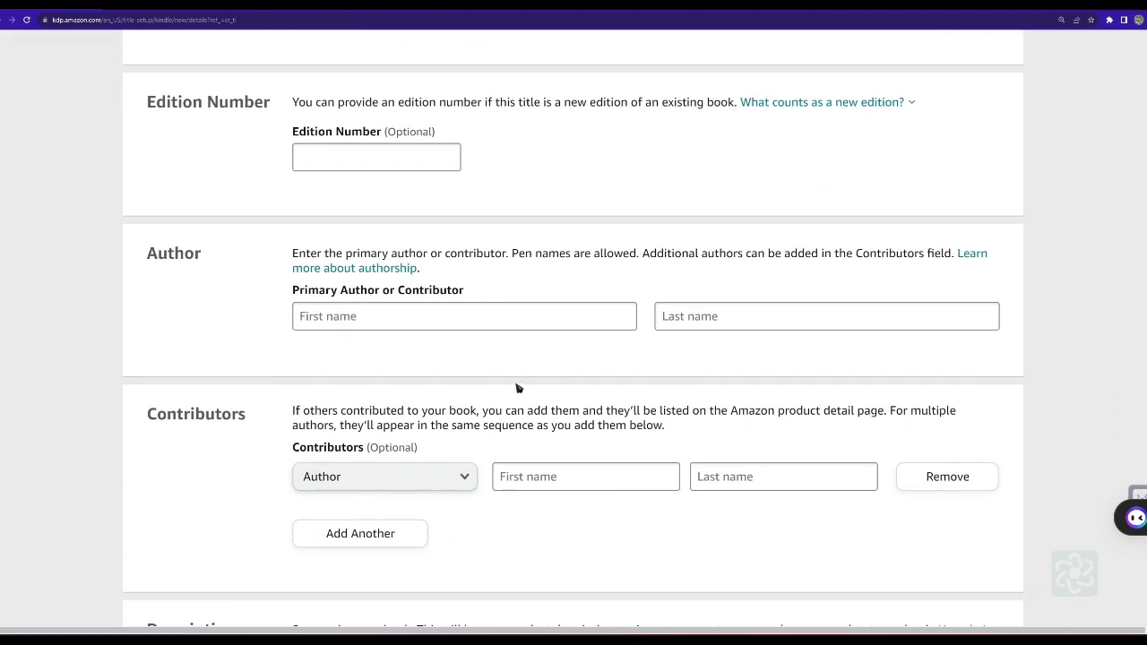
scroll(524, 381, "down", 1)
scroll(524, 382, "down", 2)
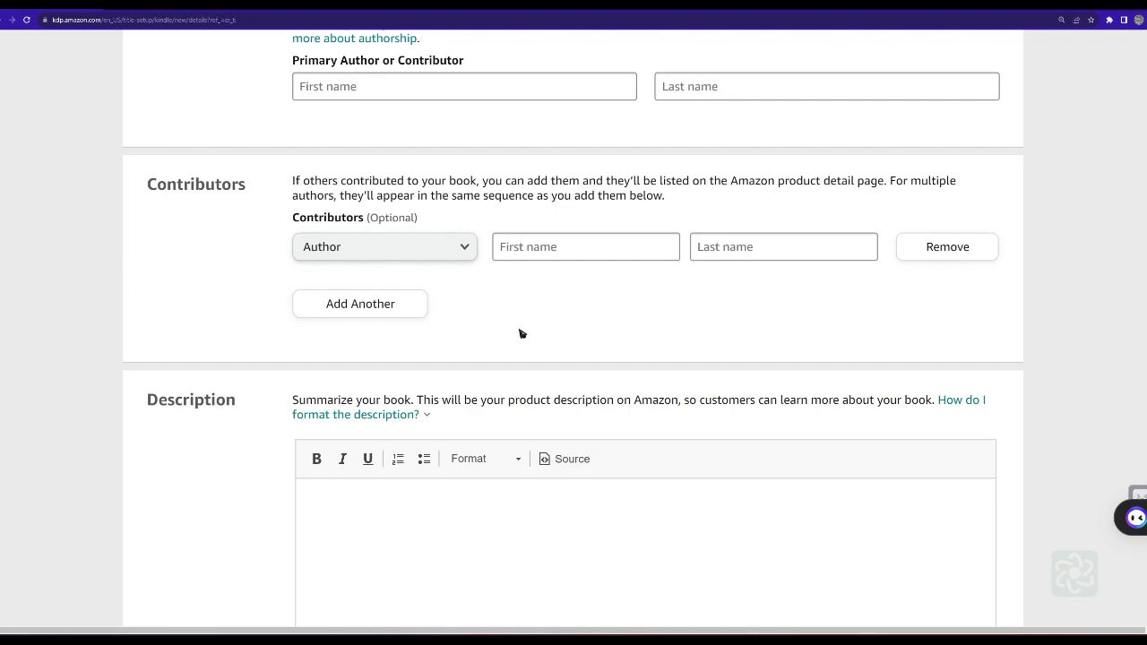
scroll(520, 340, "down", 2)
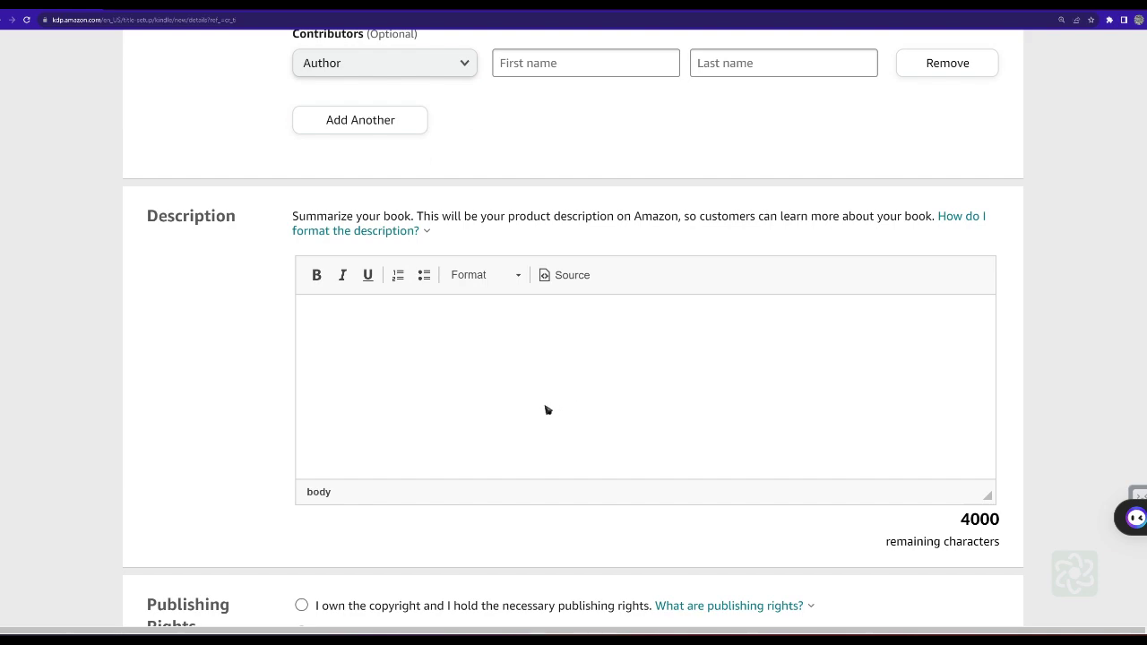
scroll(547, 410, "down", 10)
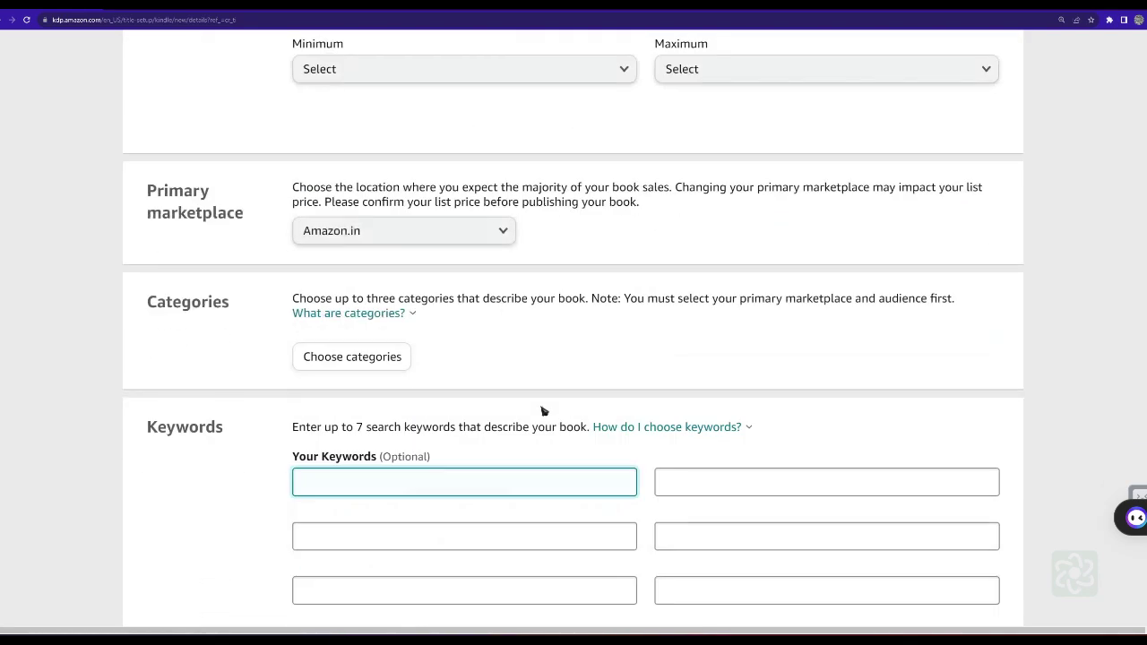
scroll(542, 411, "down", 3)
scroll(542, 411, "up", 8)
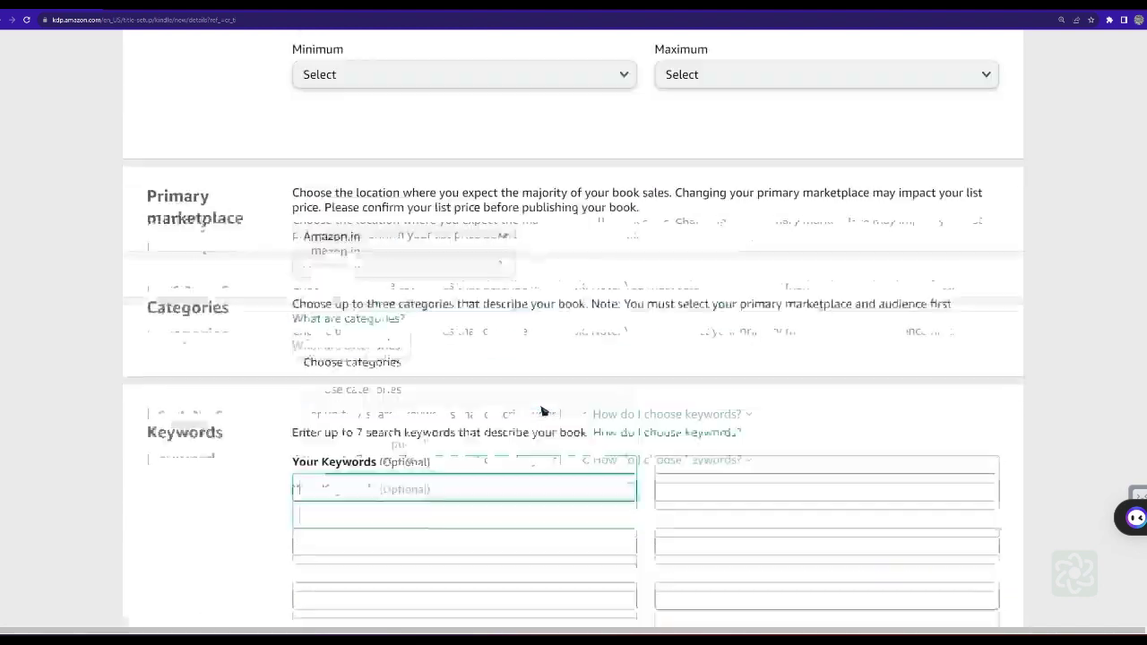
scroll(542, 411, "up", 17)
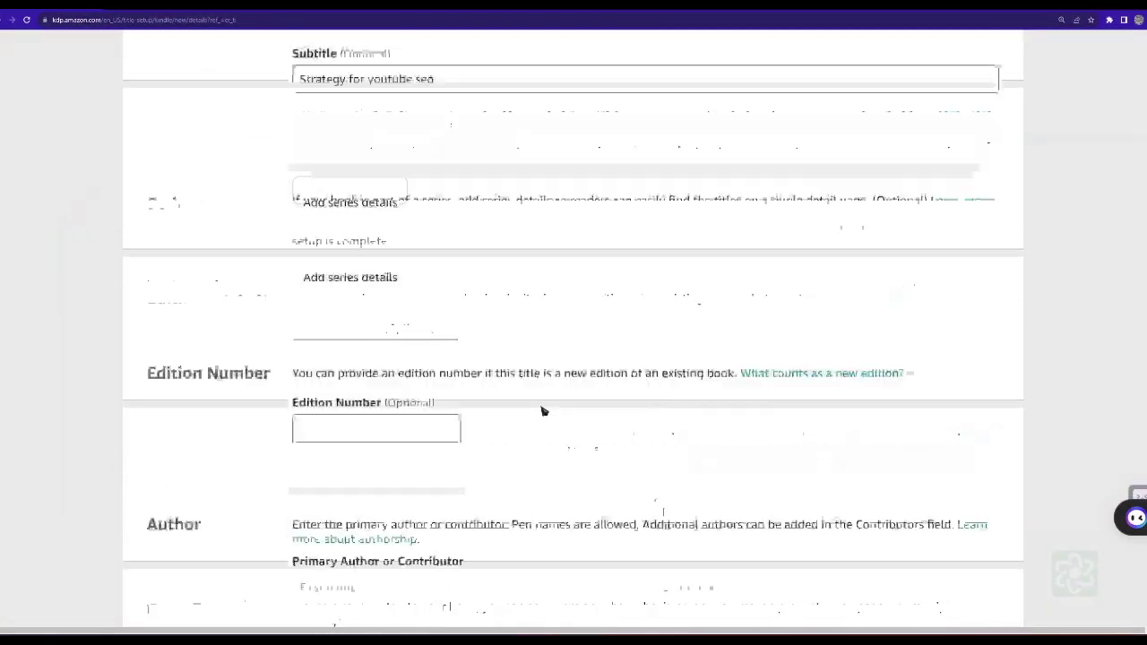